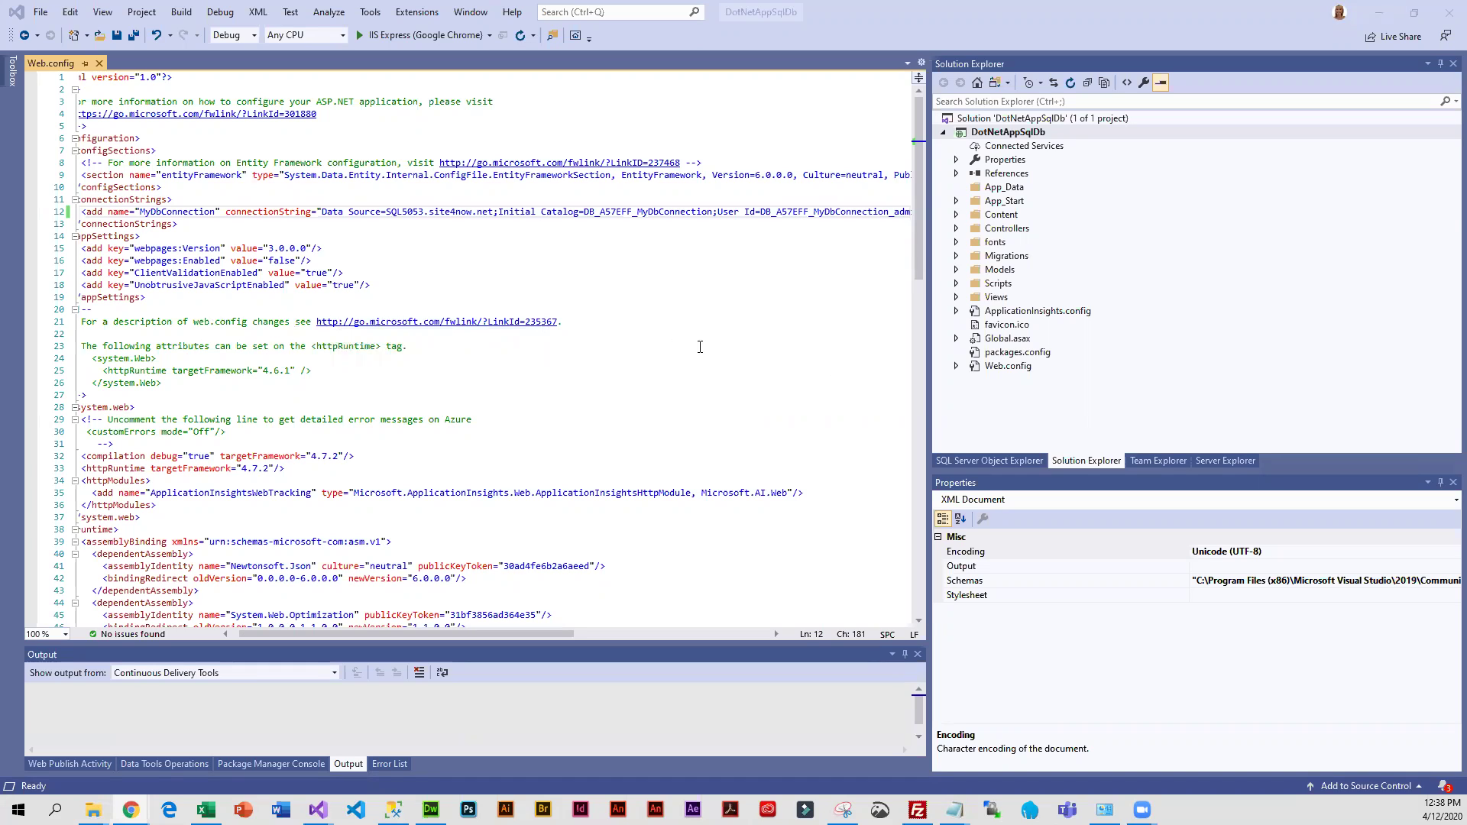
Look over DotNetAppSqlDb's Publish, Connected Services and Overview pages, then close the overview tab
right_click(1028, 136)
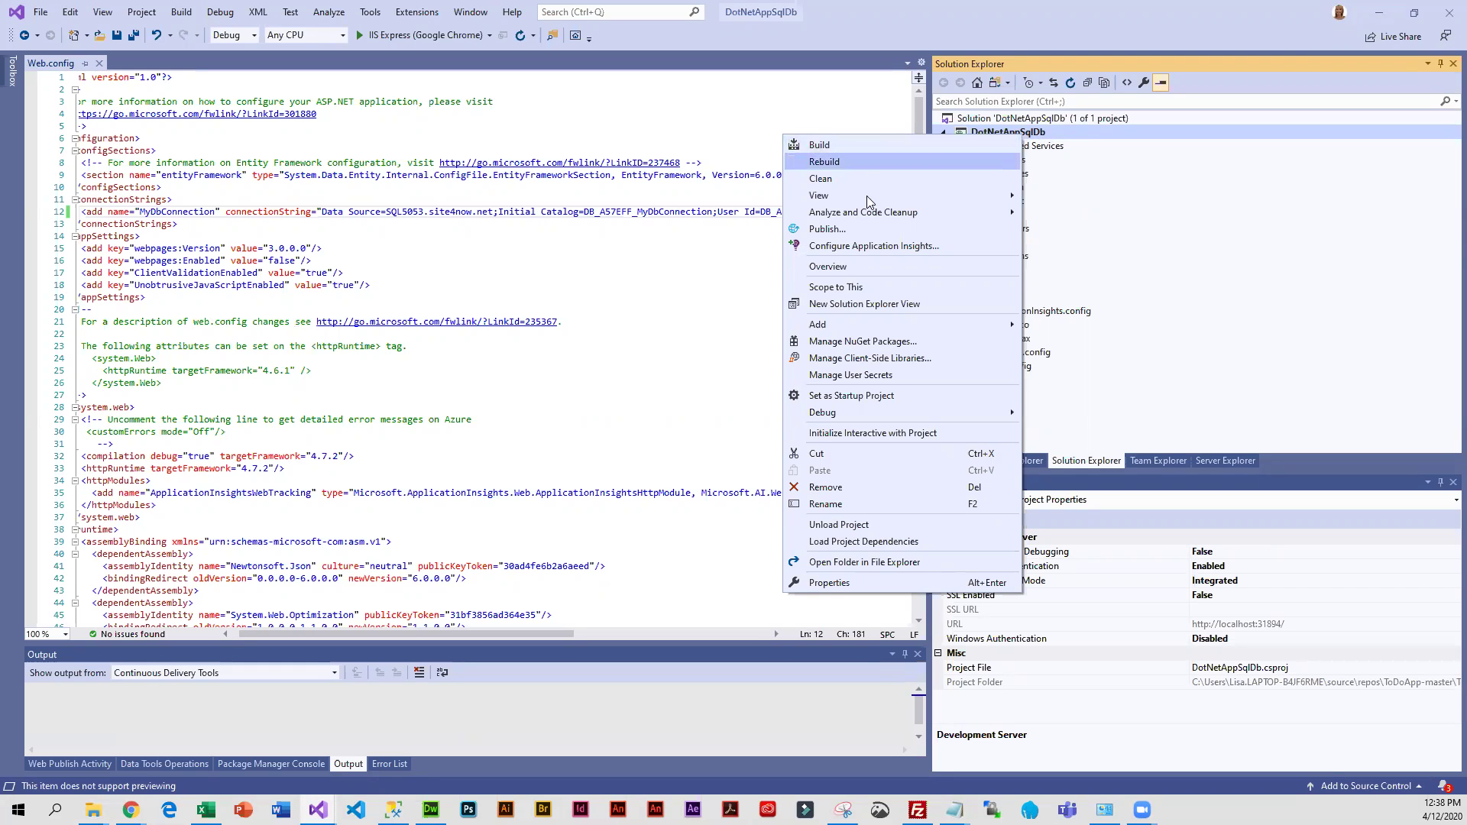
left_click(827, 229)
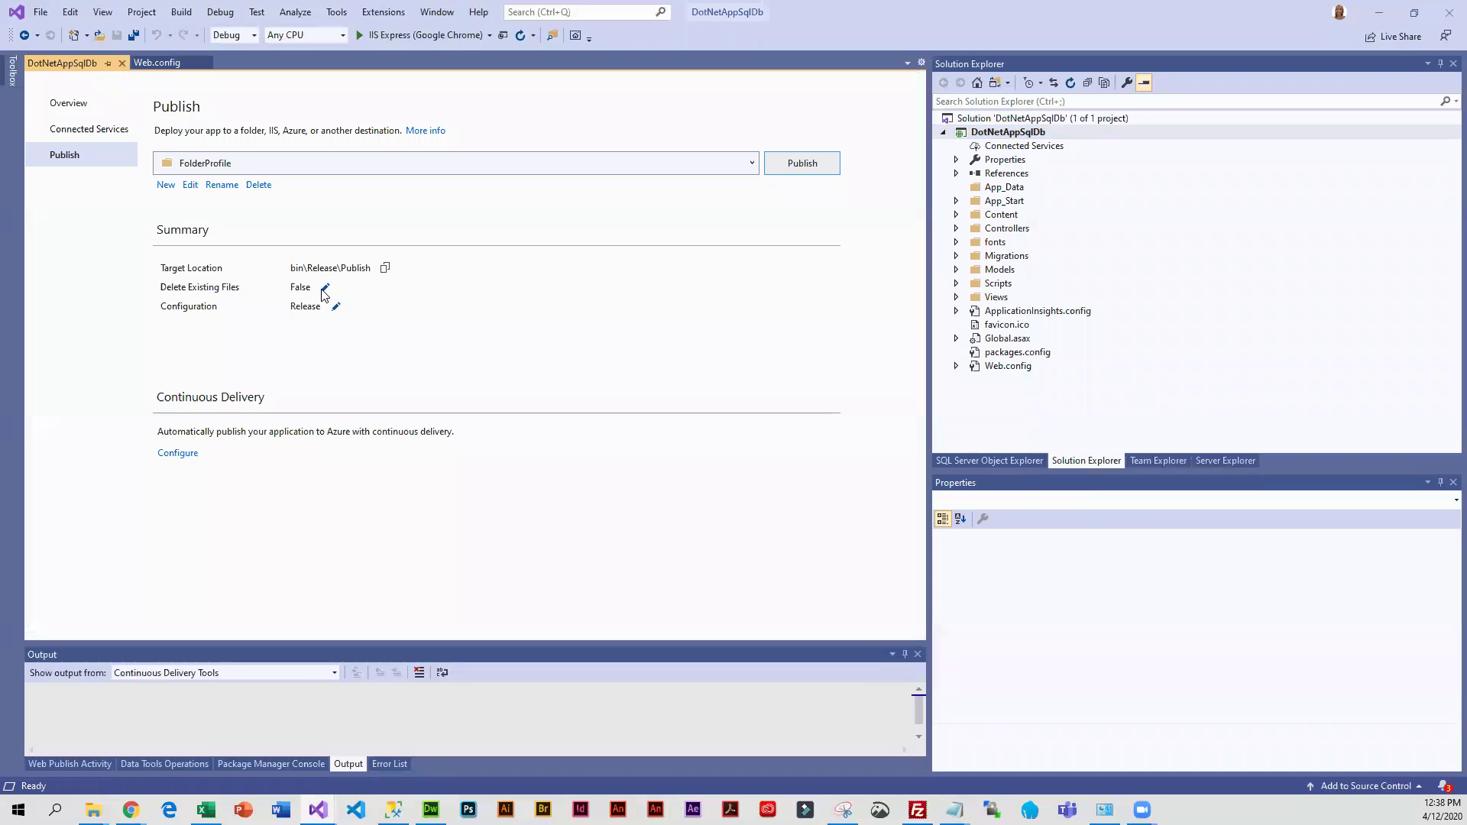
left_click(92, 130)
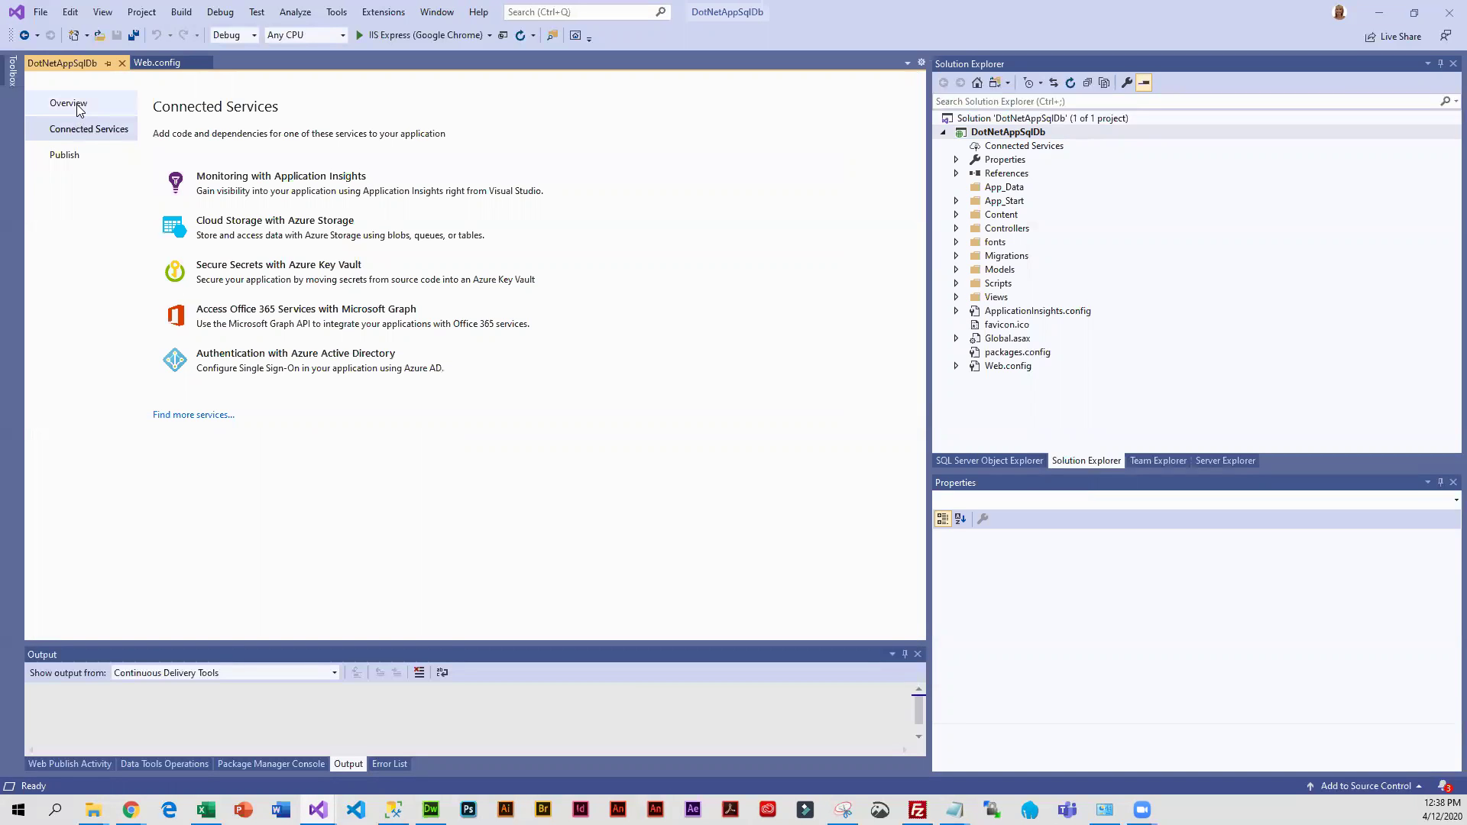
left_click(80, 107)
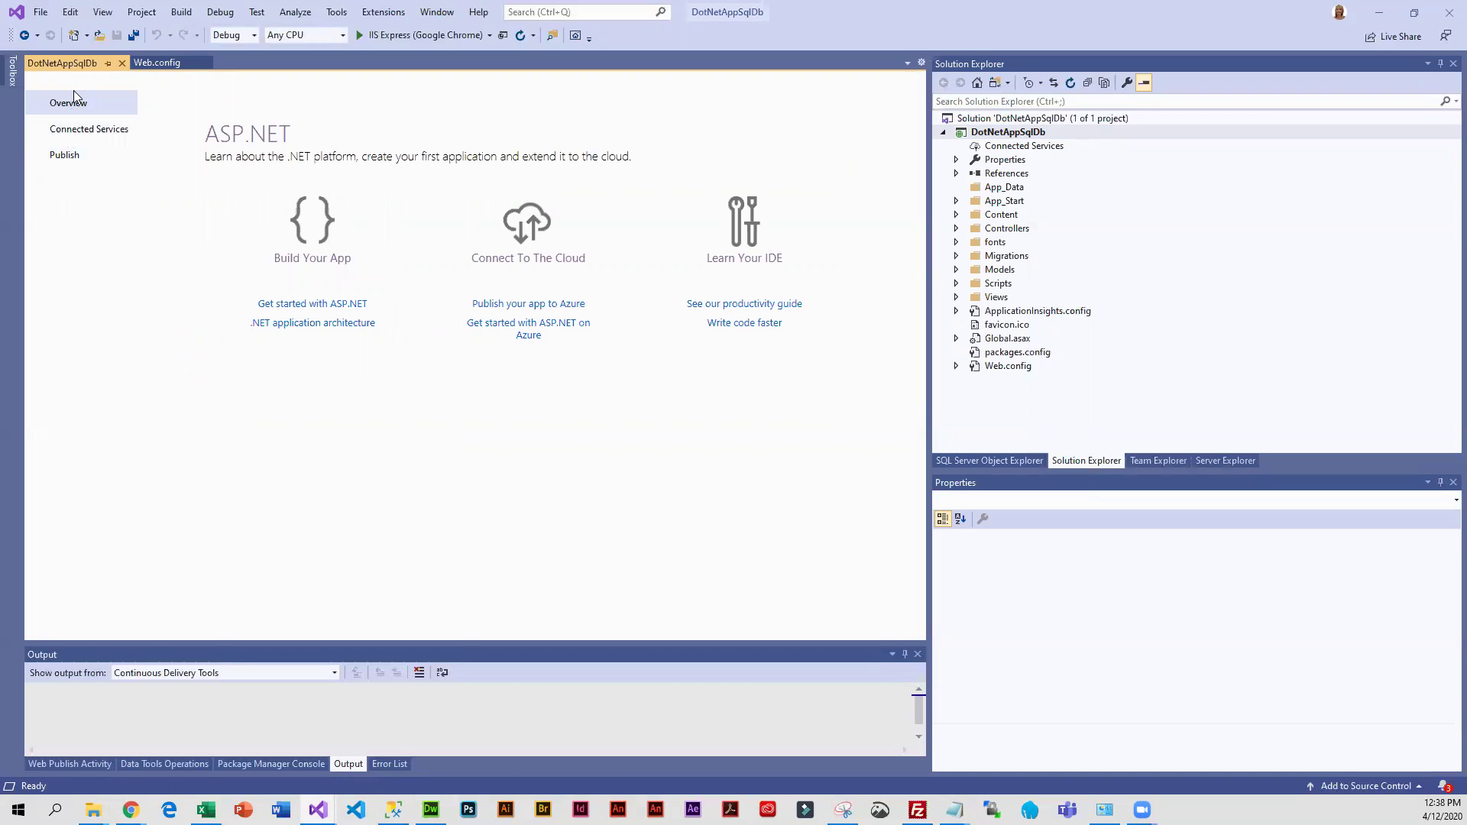
left_click(121, 65)
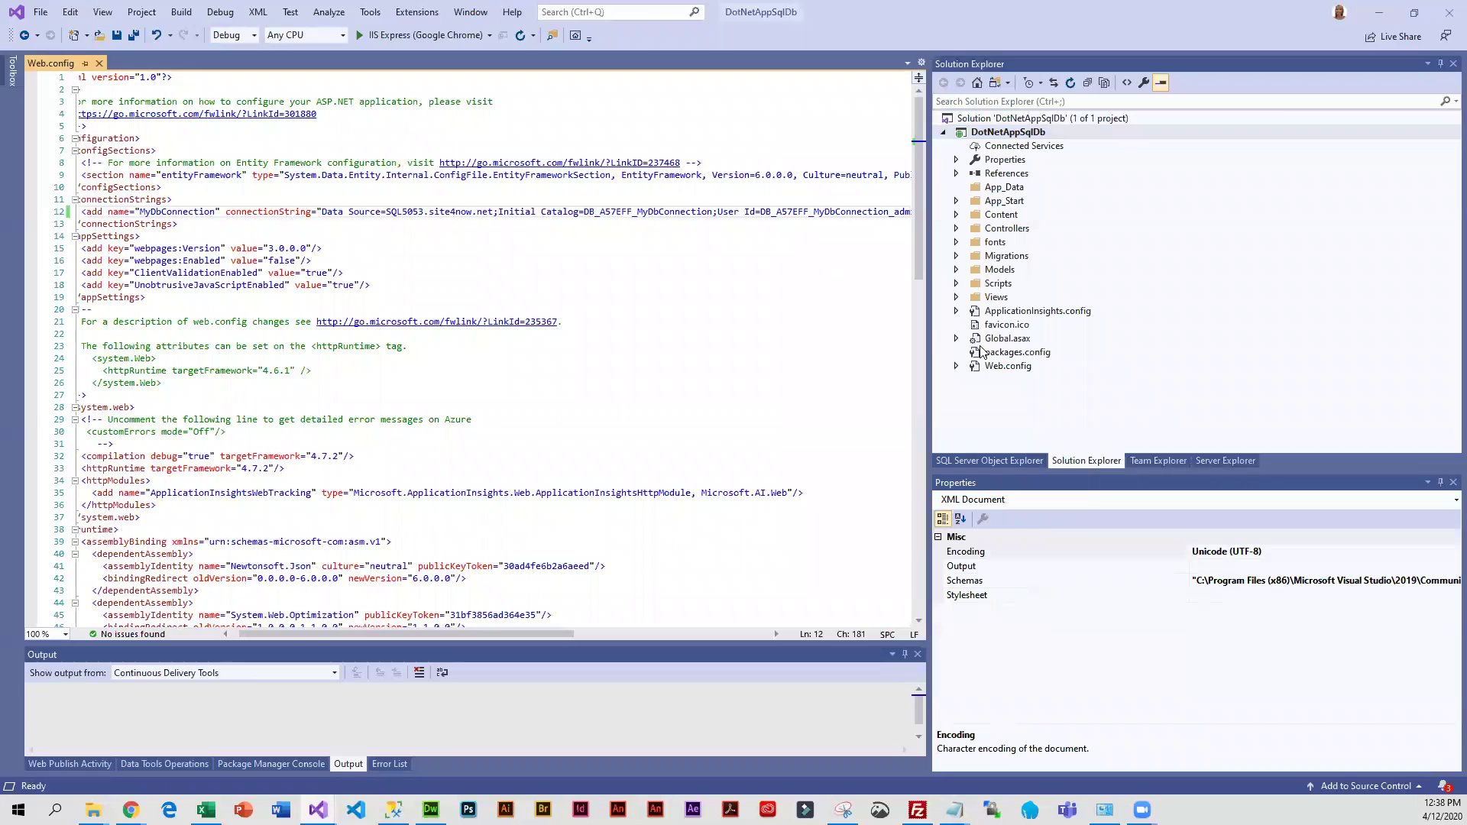
In the other Visual Studio window, start Publish for DotNetAppSqlDb from Solution Explorer and reposition the target dialog
mouse_move(318, 809)
left_click(214, 723)
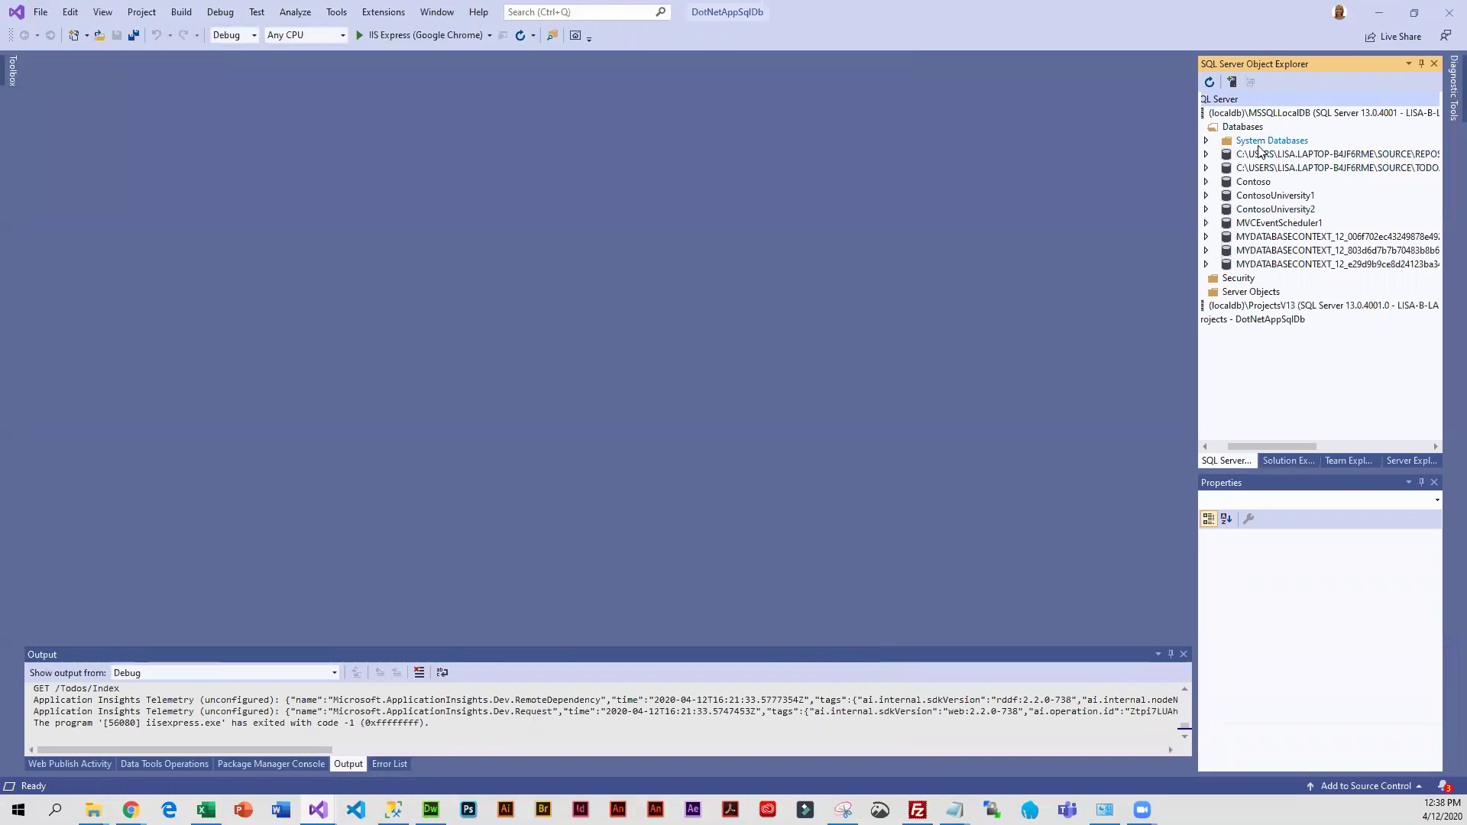
left_click(1295, 459)
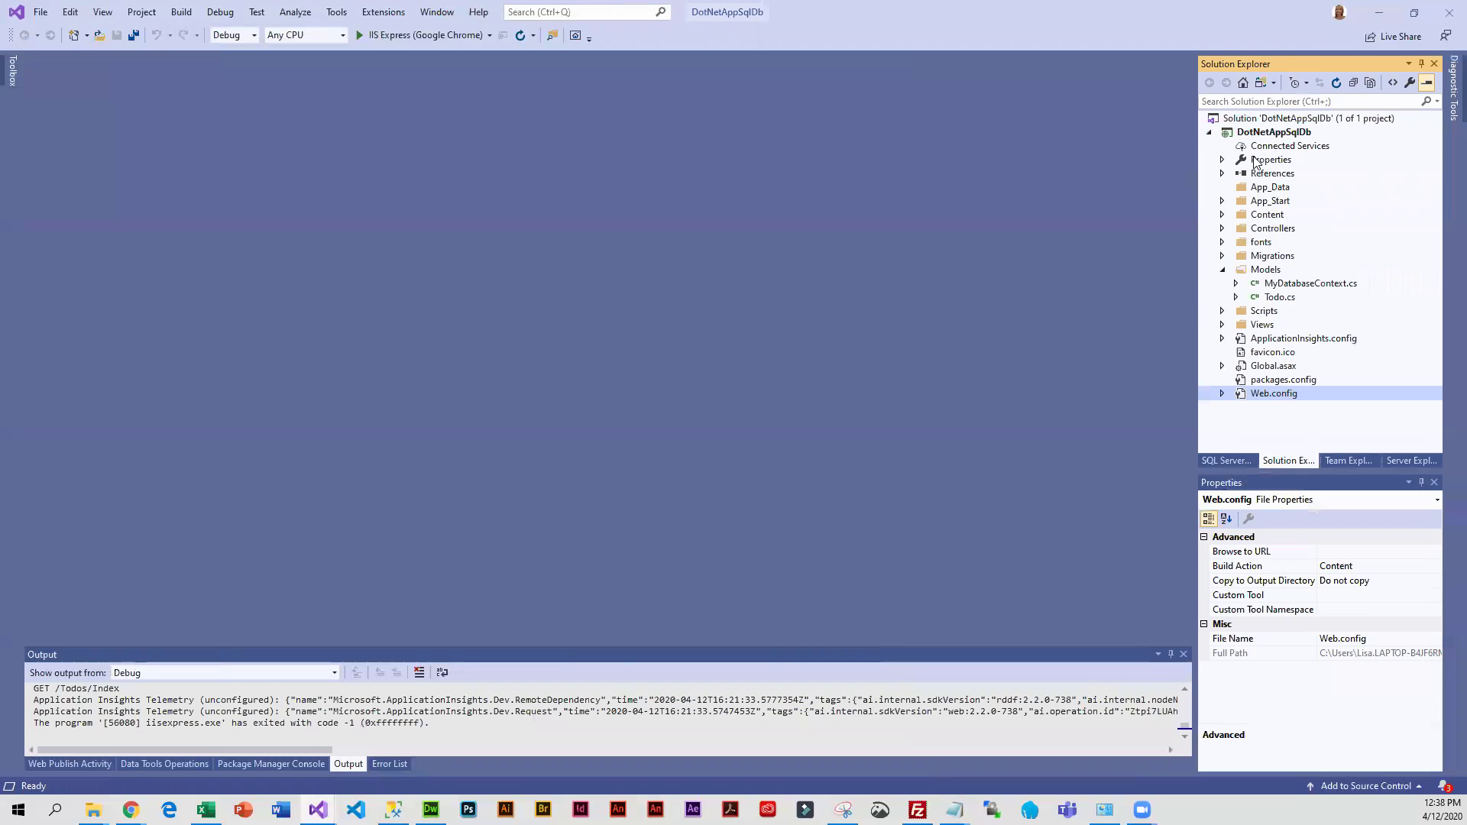
left_click(1265, 131)
right_click(1264, 131)
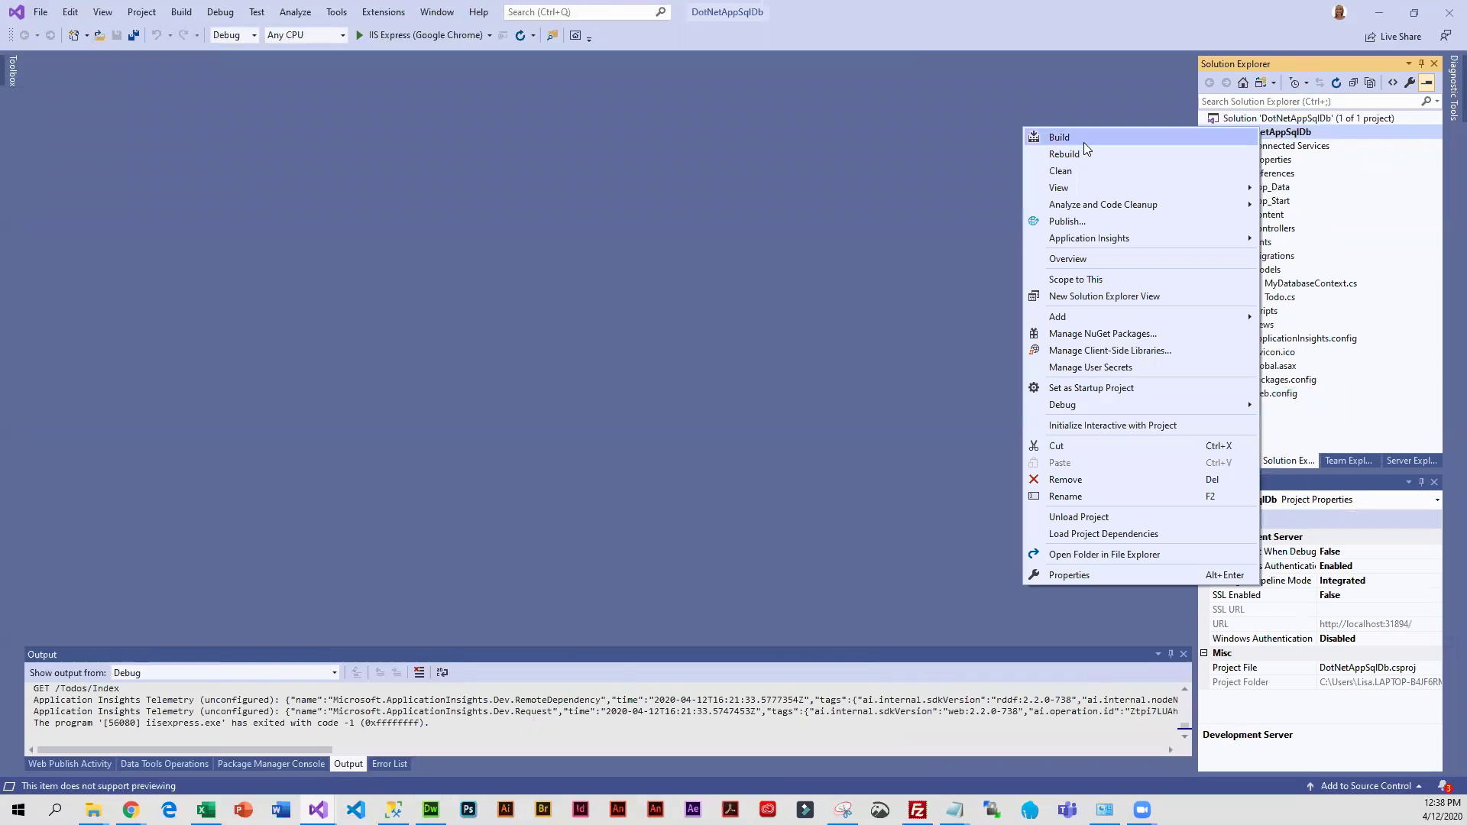
left_click(1072, 220)
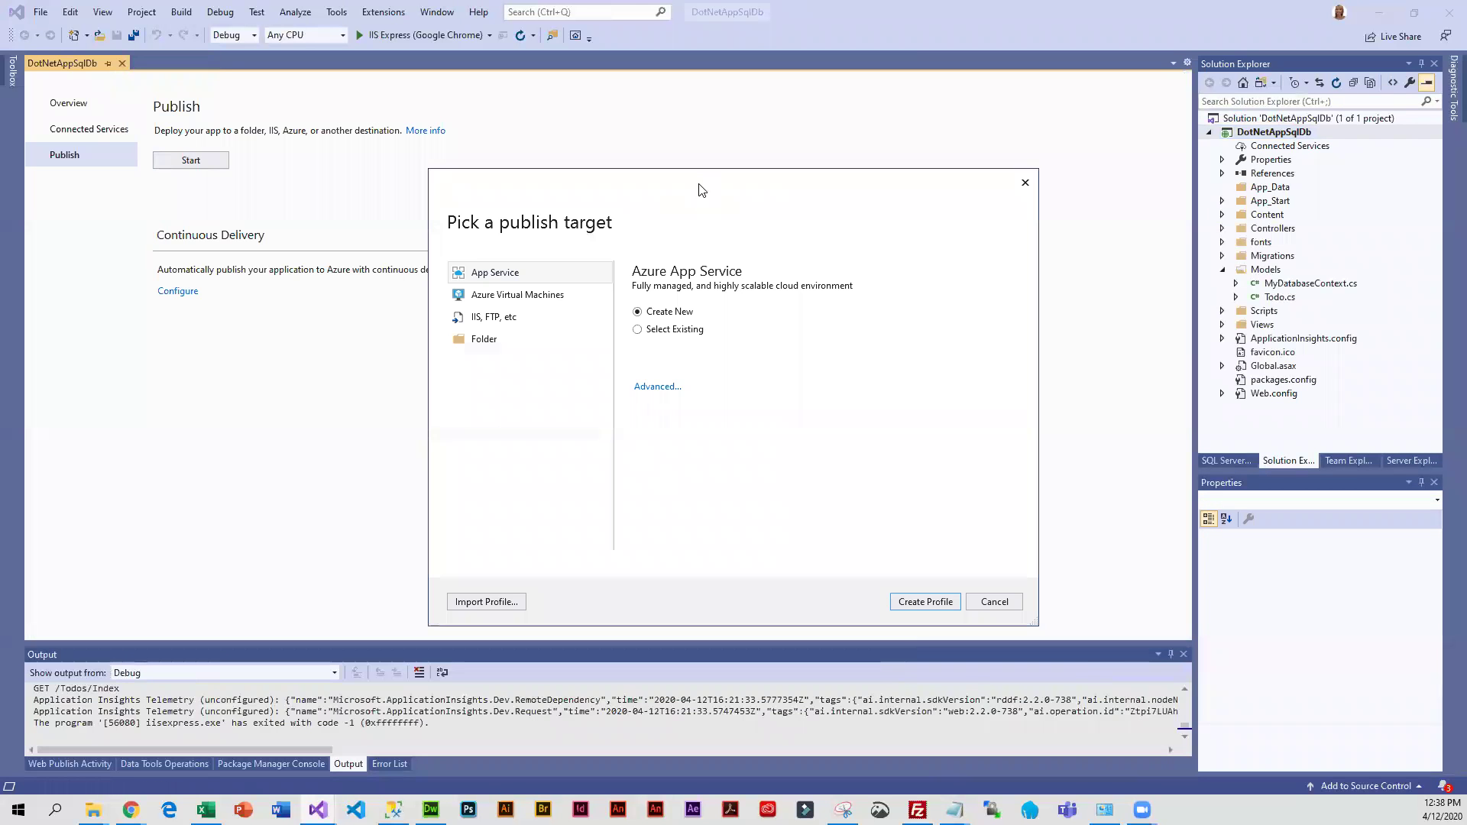
left_click_drag(702, 189, 511, 96)
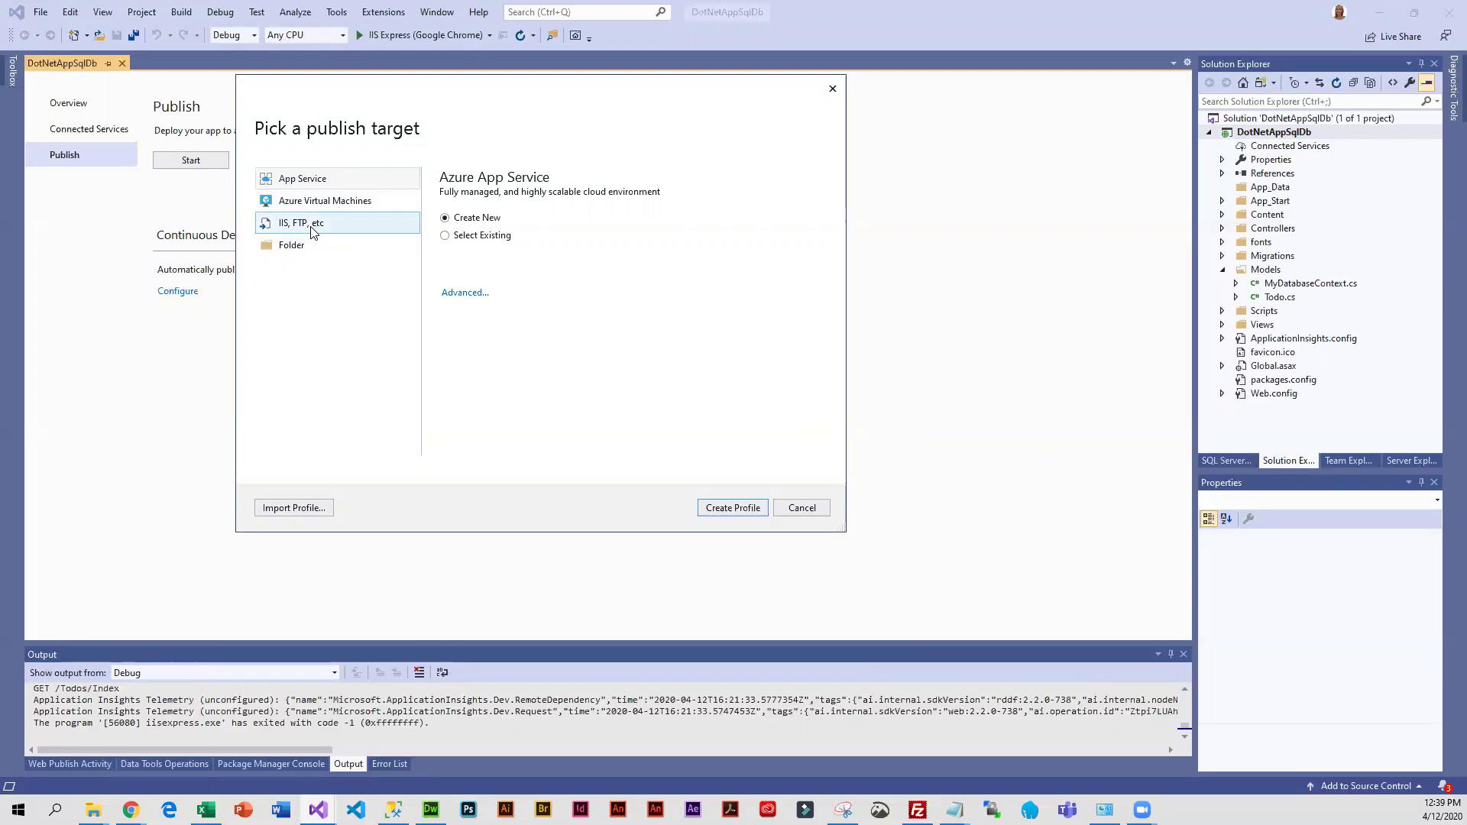
Under IIS, FTP, etc, pick Folder with path bin\Release\Publish and go to Advanced settings
left_click(284, 227)
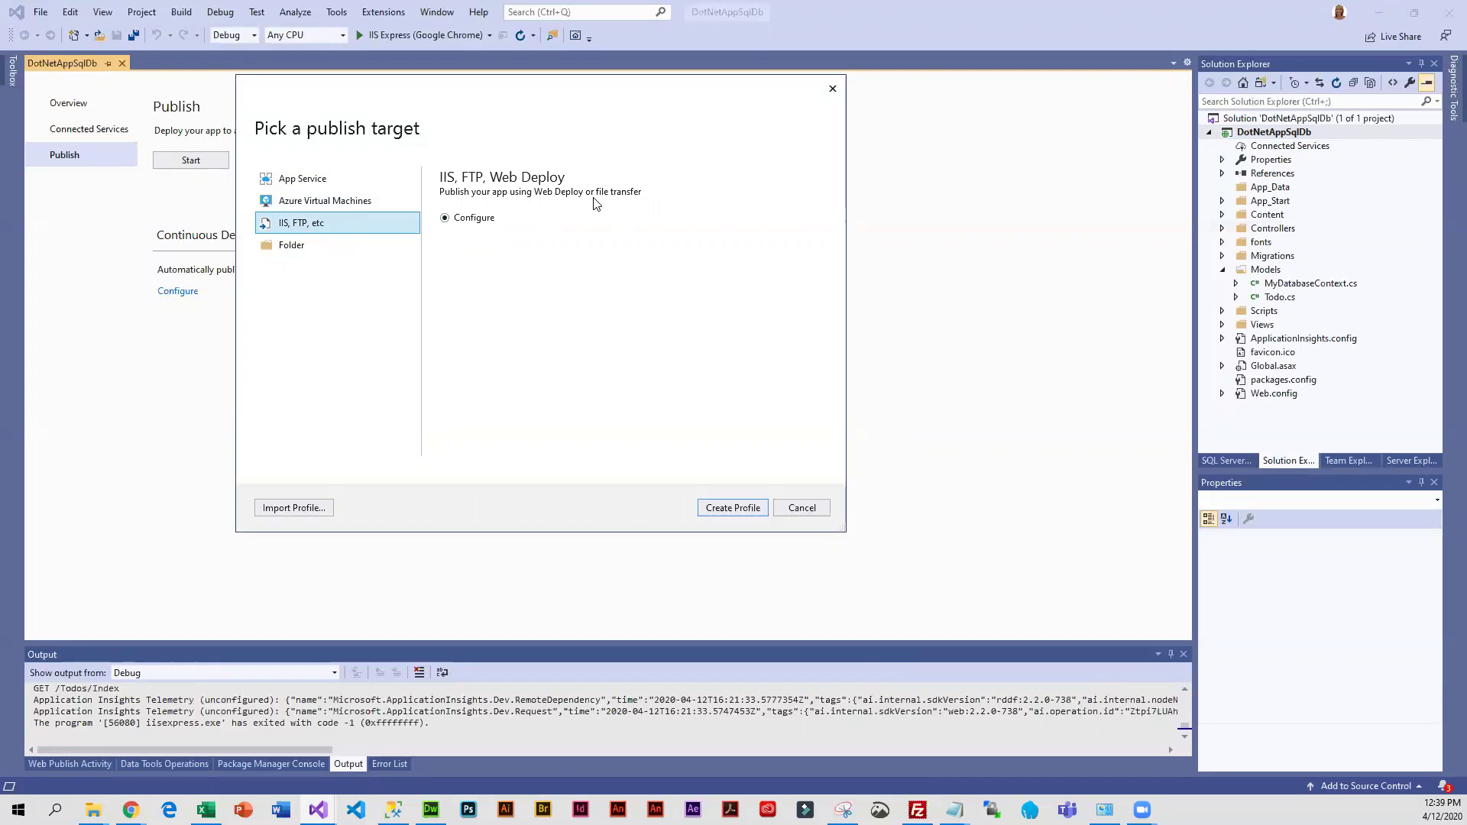
left_click(304, 244)
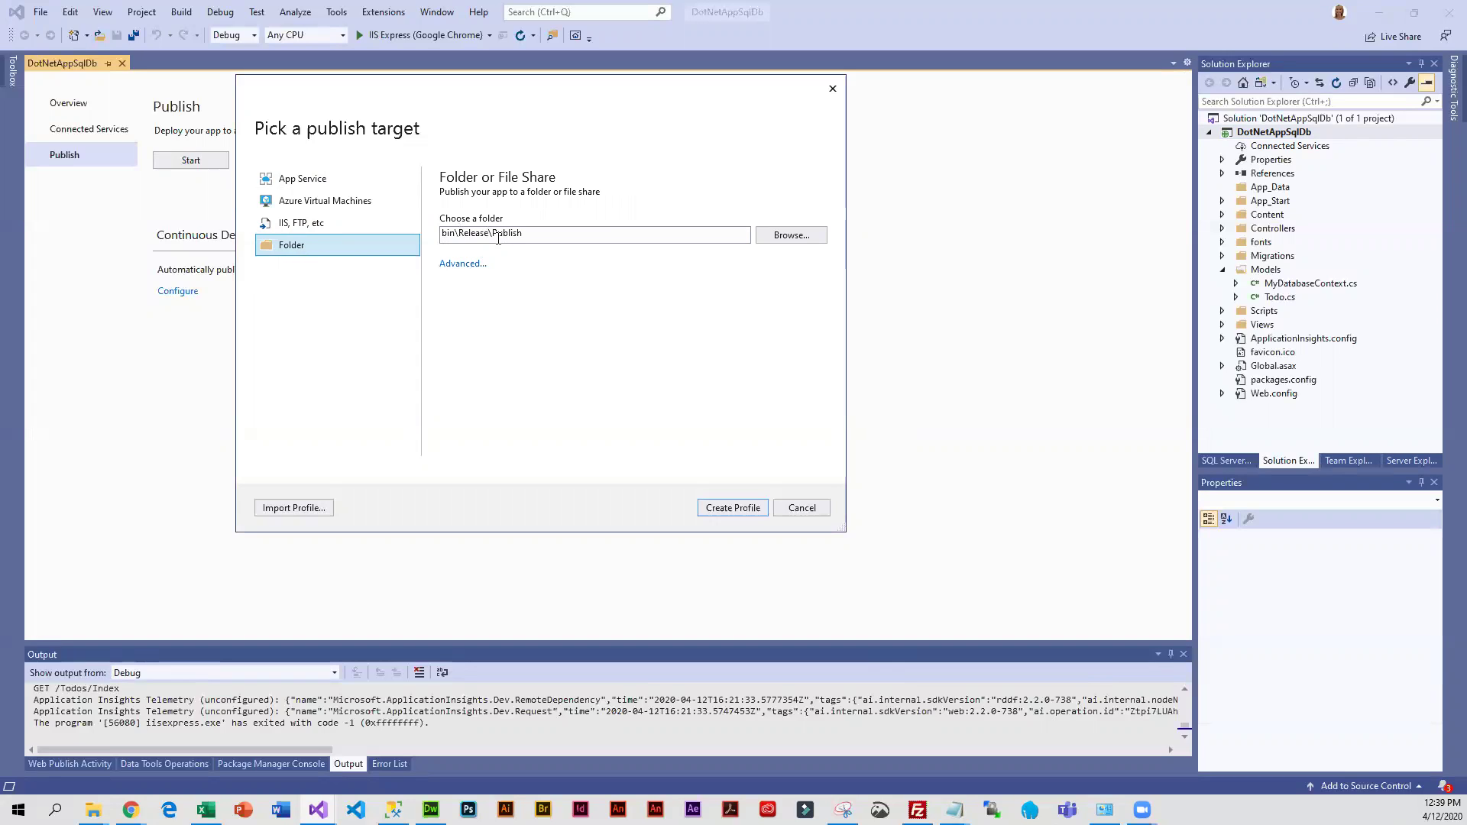
left_click(469, 265)
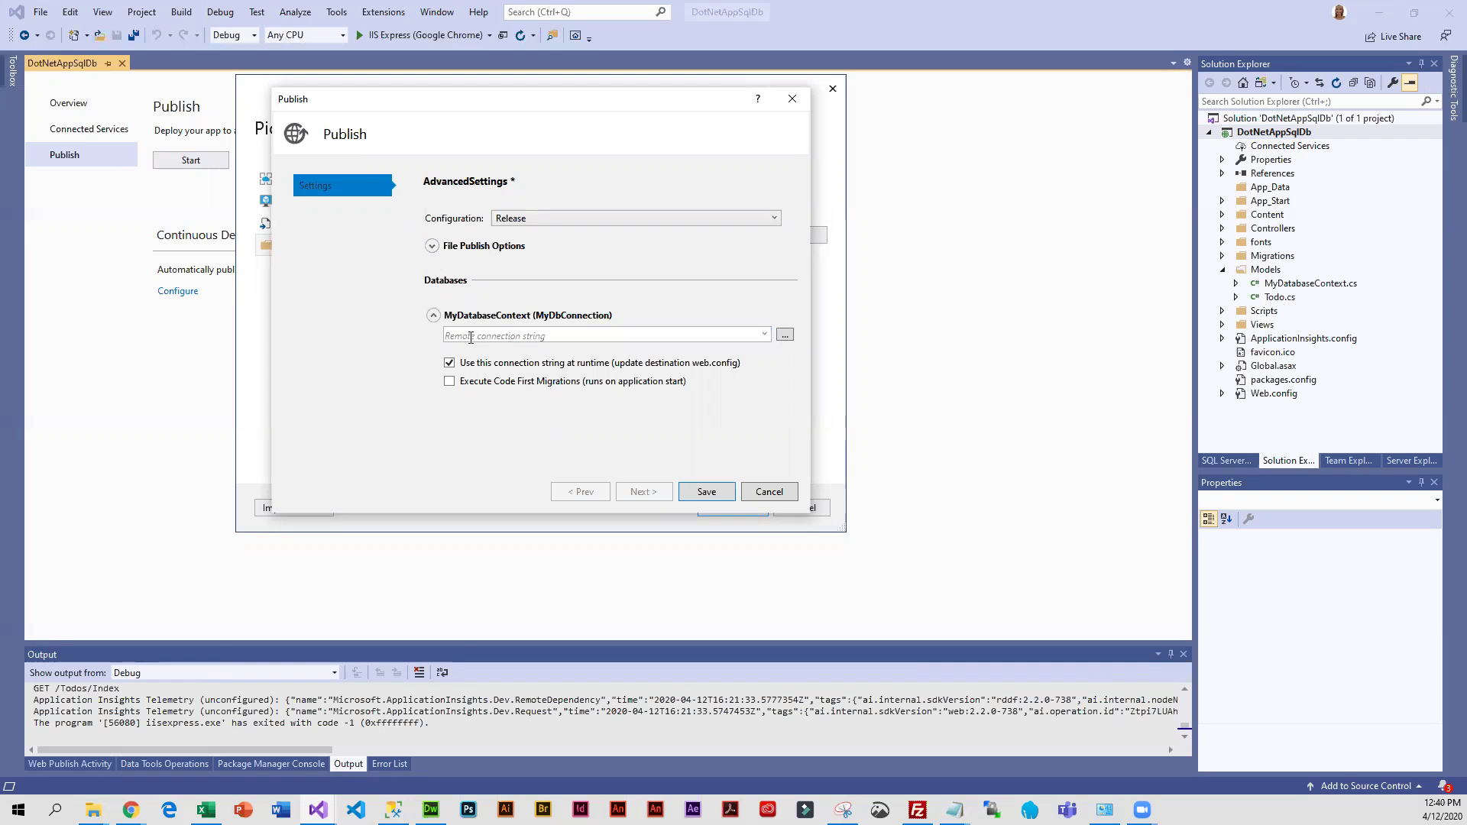
Expand File Publish Options to review the MyDatabaseContext runtime connection string setting
left_click(431, 246)
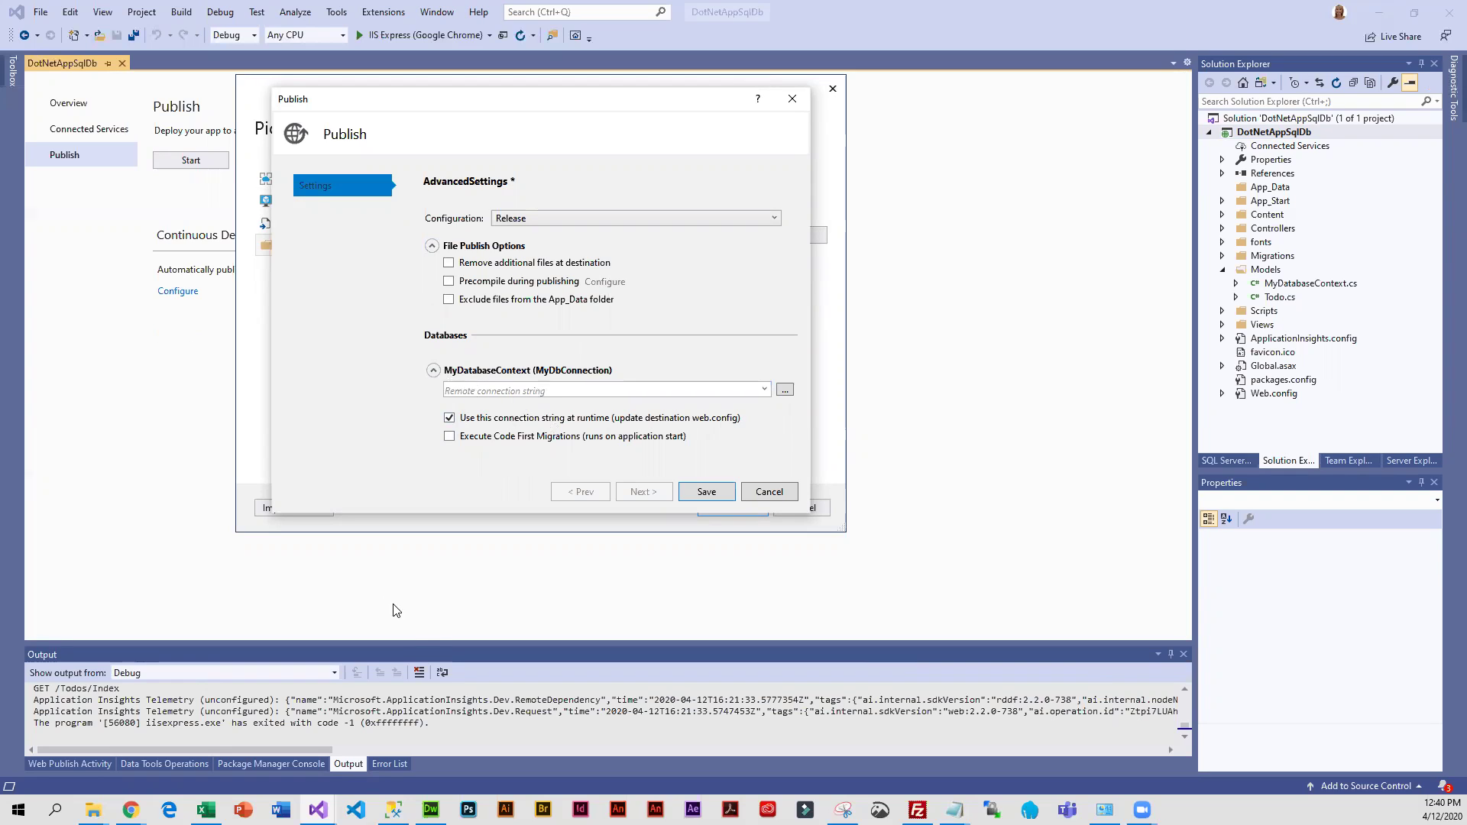
mouse_move(130, 810)
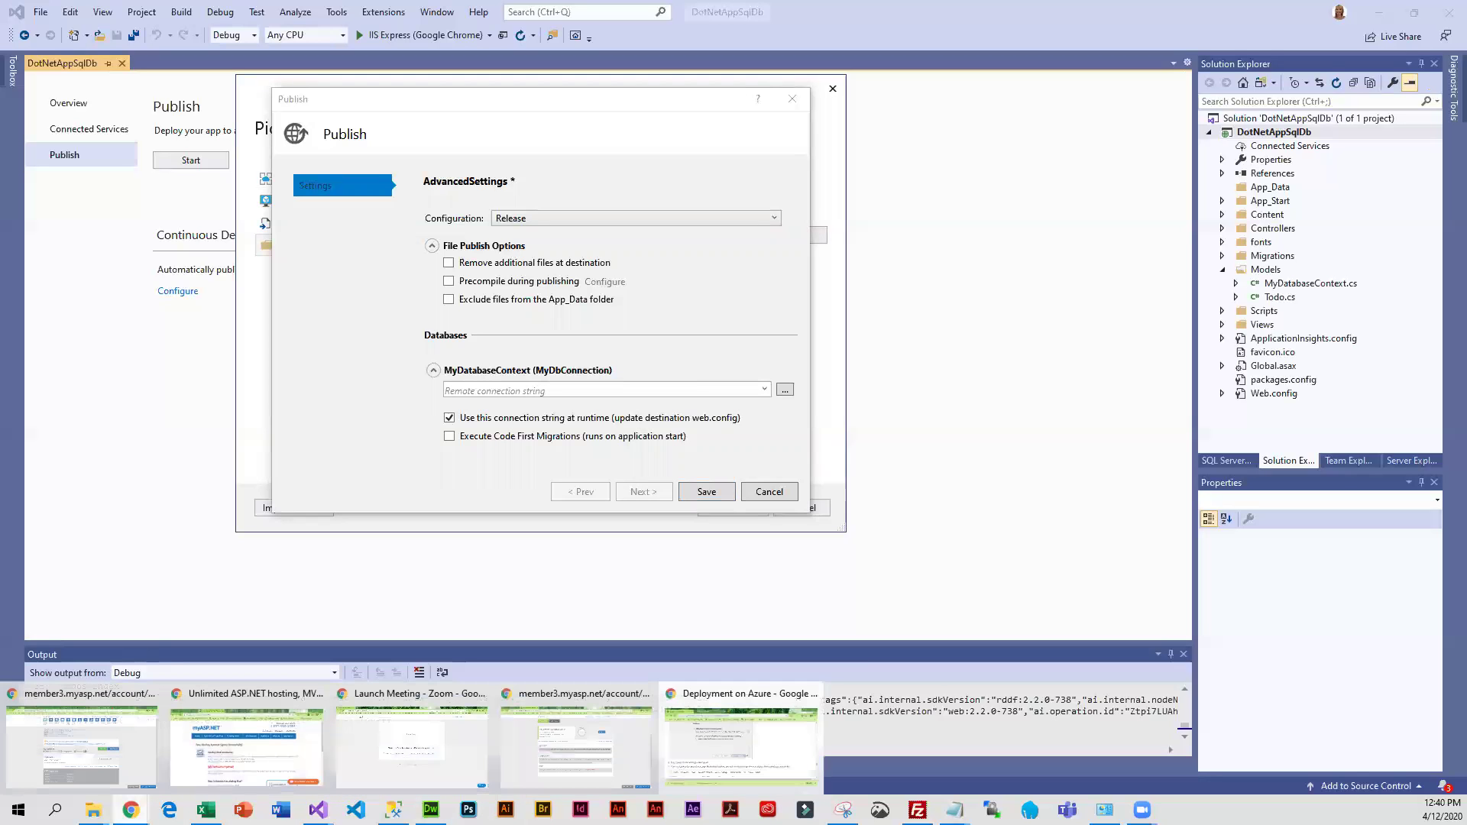
Copy the ASP.NET connection string from the myASP.NET database page and return to Visual Studio
left_click(592, 766)
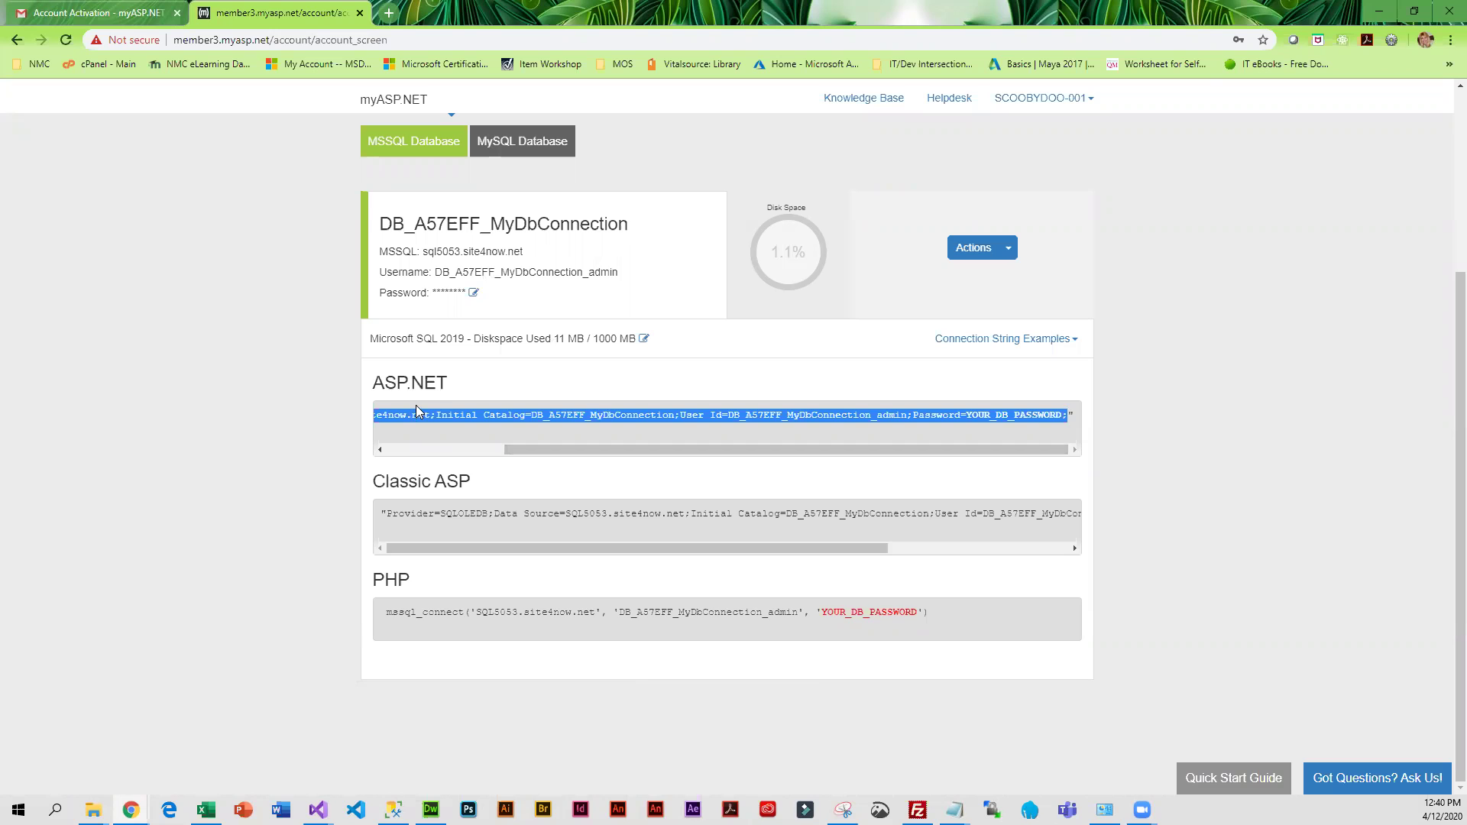
right_click(1000, 417)
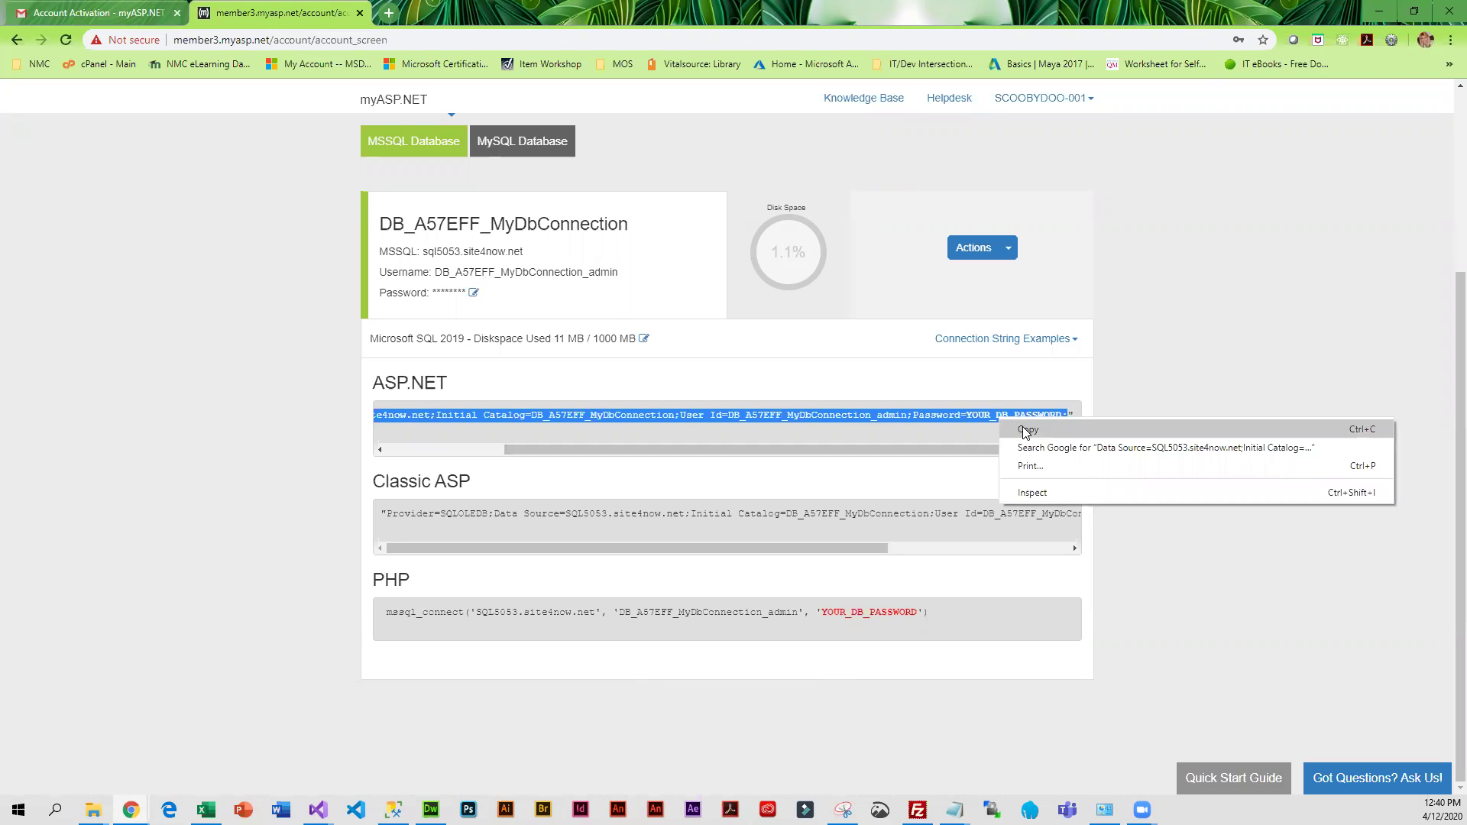
left_click(1024, 431)
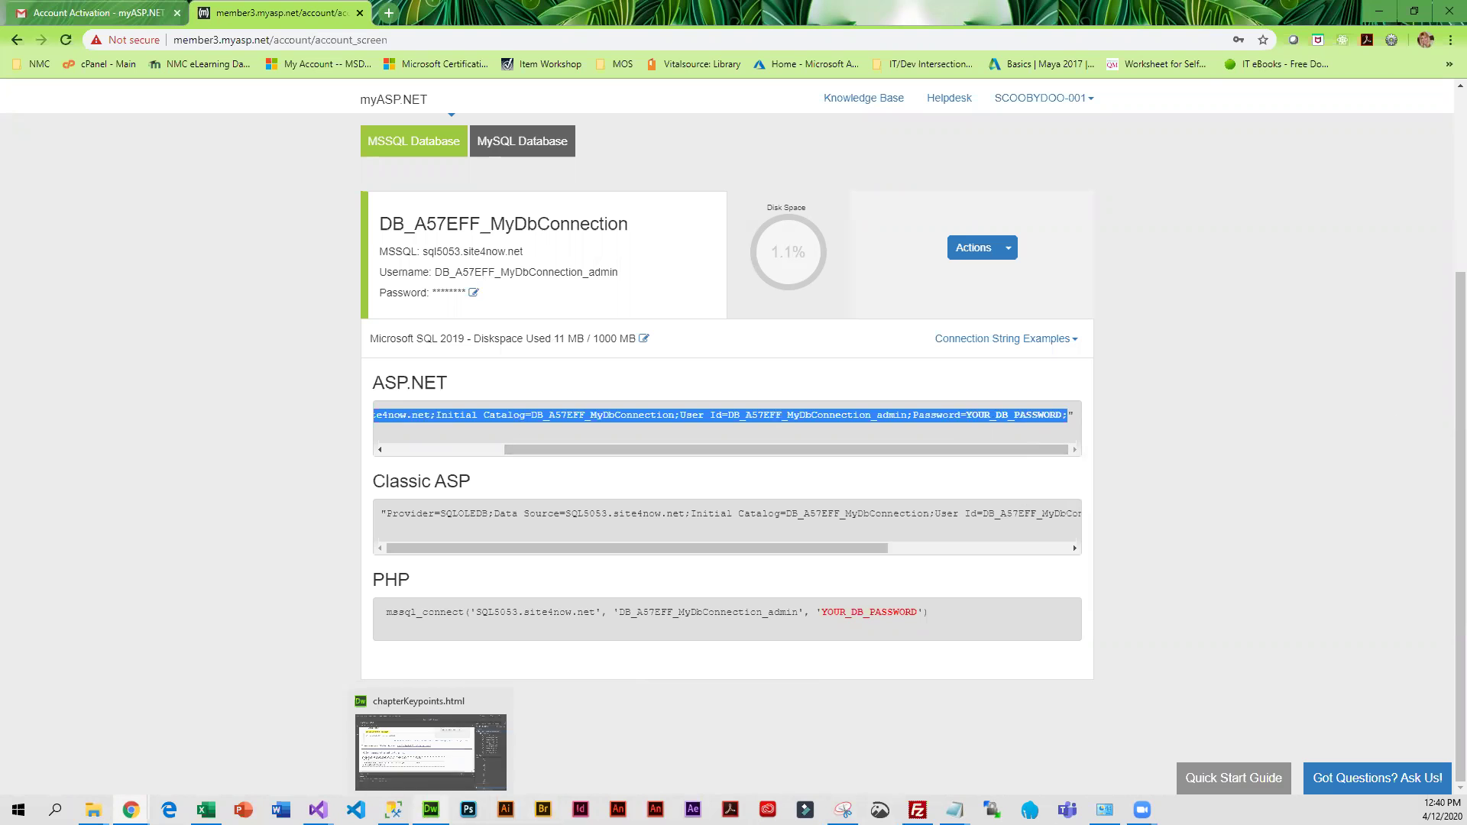
mouse_move(318, 810)
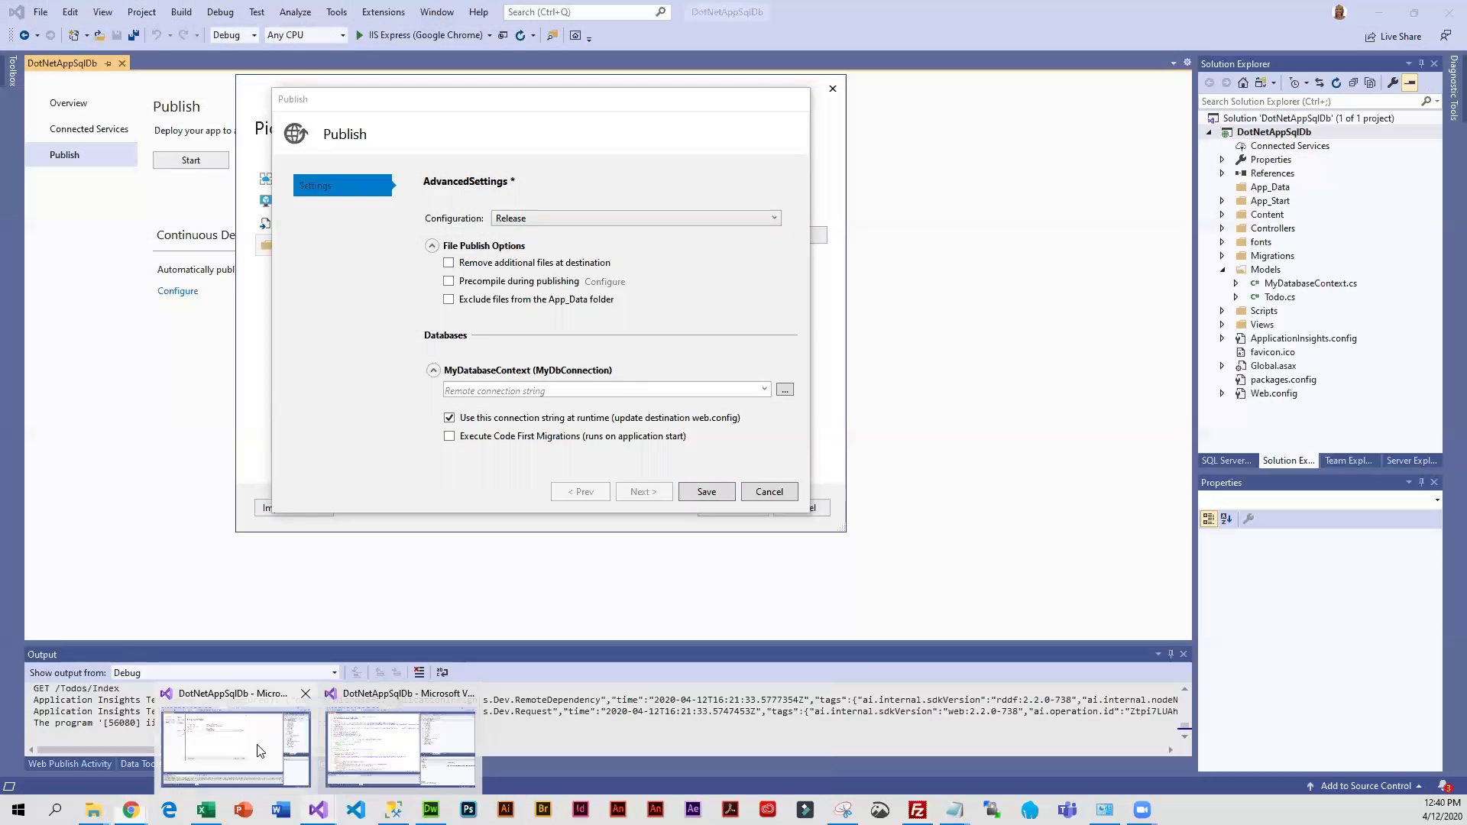
left_click(235, 745)
Paste the hosted connection string as the remote connection, swap in the database password, and save
left_click(490, 387)
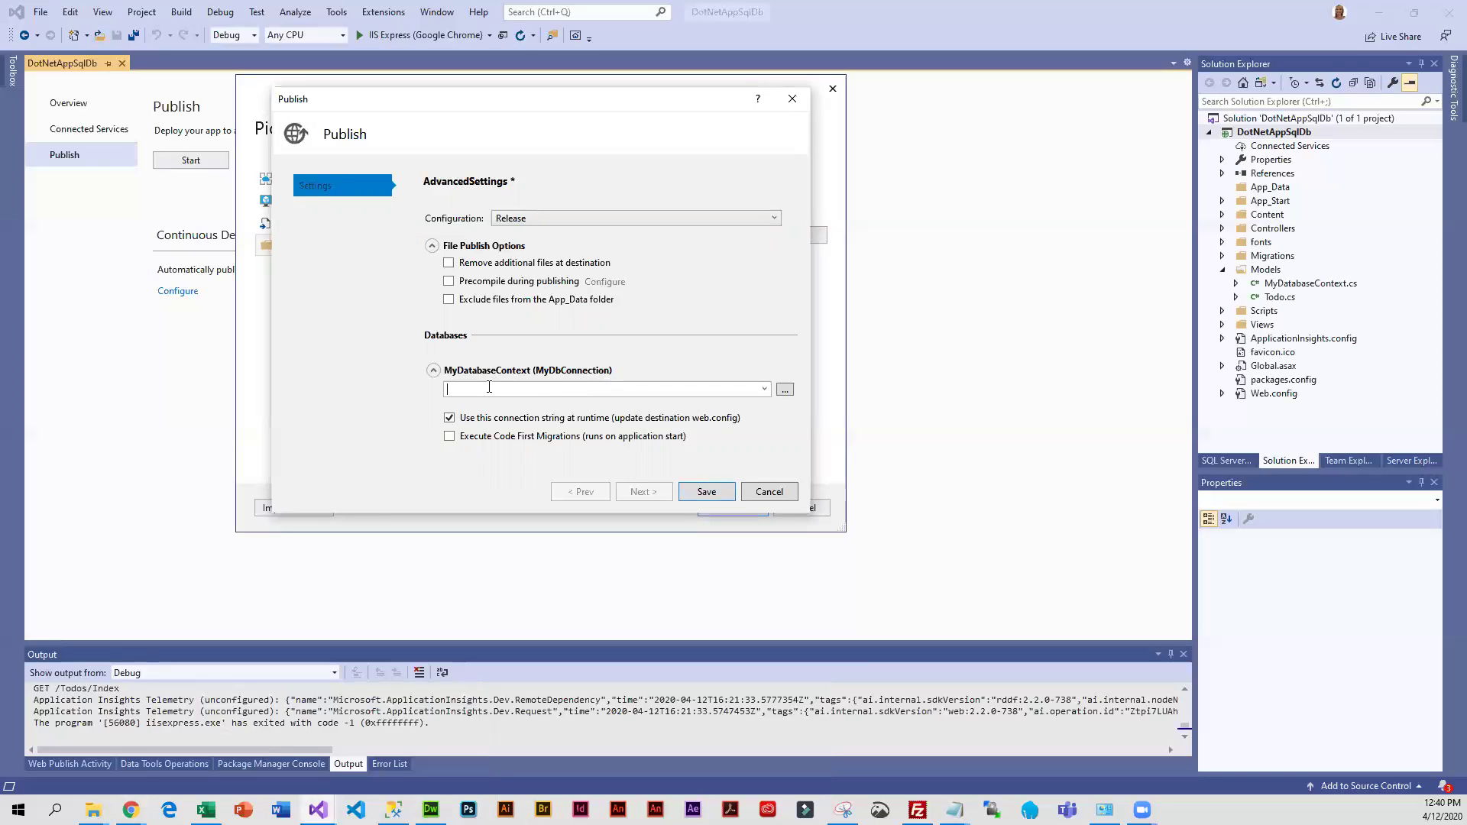
key("ctrl+v")
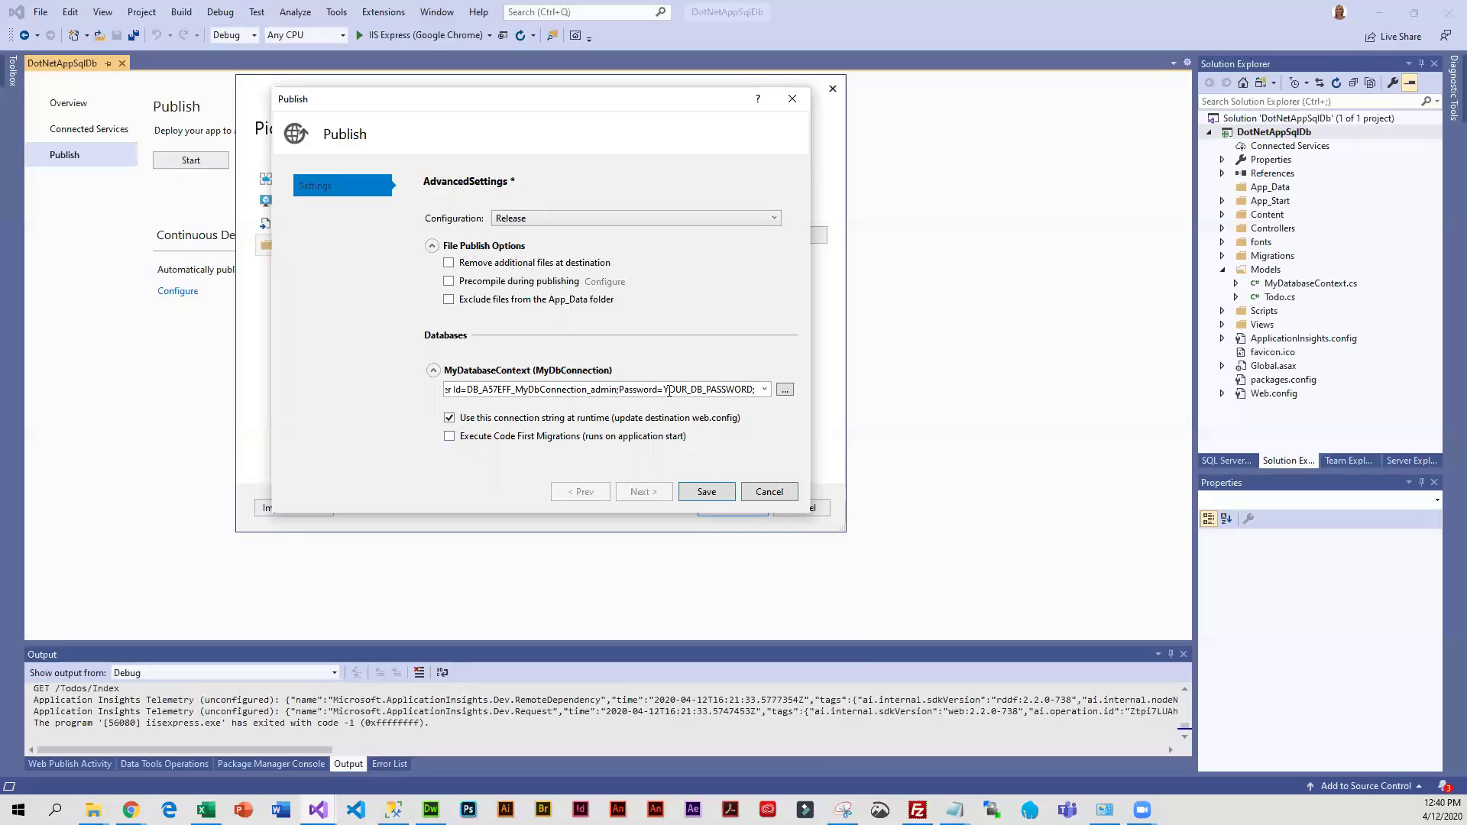
left_click_drag(664, 390, 755, 388)
key("ctrl+v")
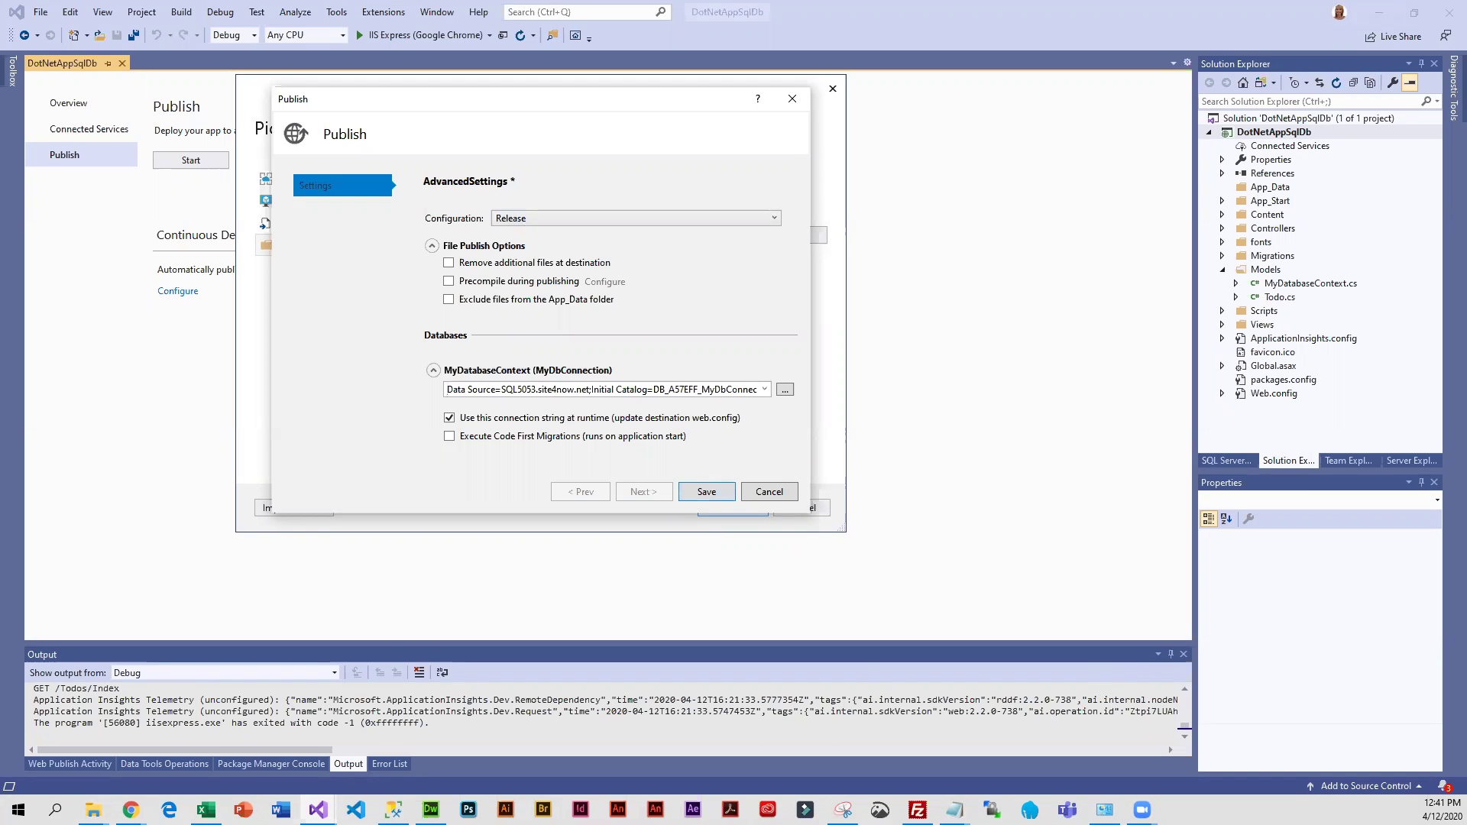
left_click(722, 494)
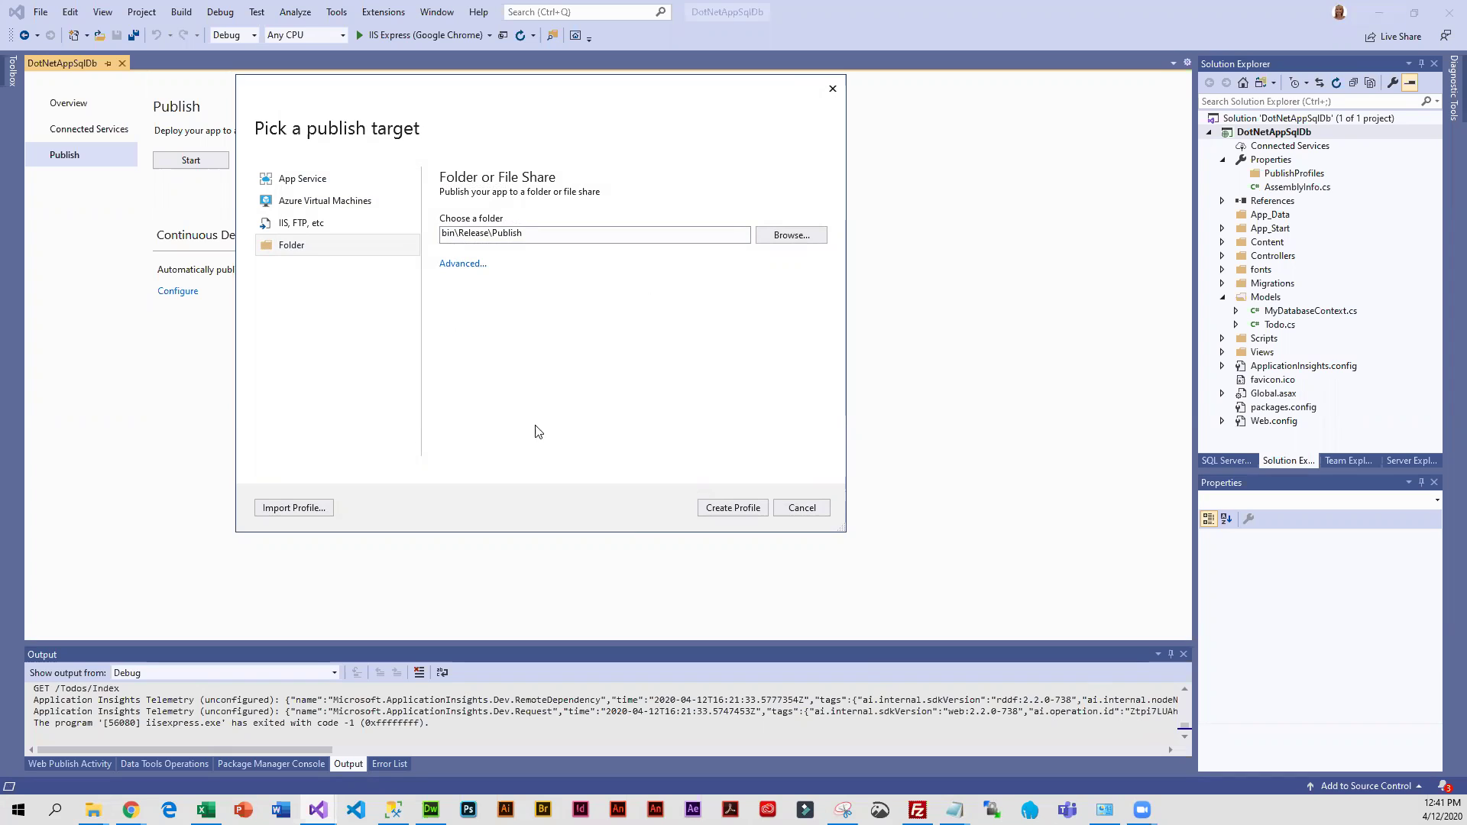
Create FolderProfile1 and publish DotNetAppSqlDb to bin\Release\Publish until it reports success
left_click(739, 514)
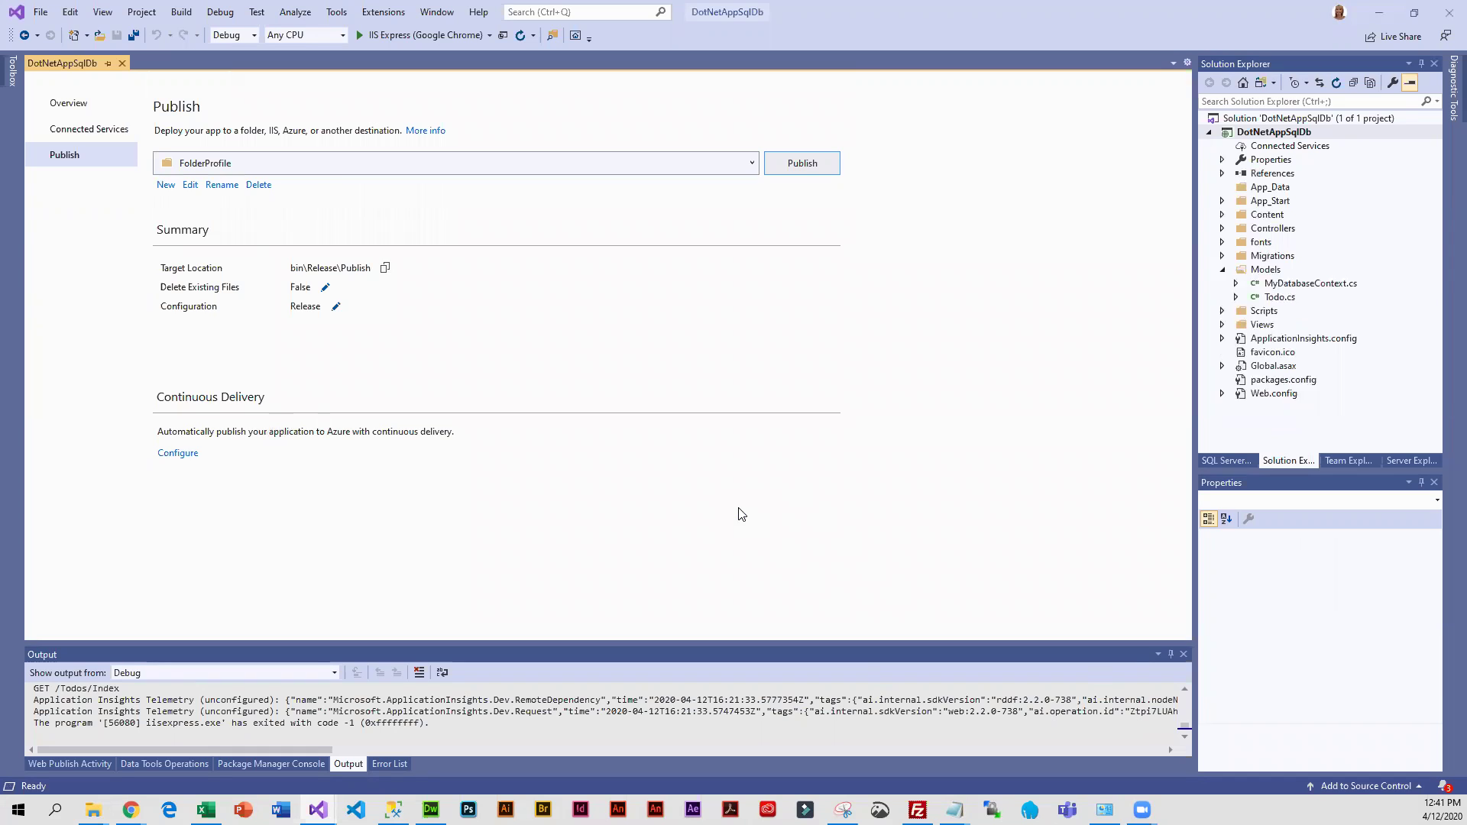
left_click(818, 164)
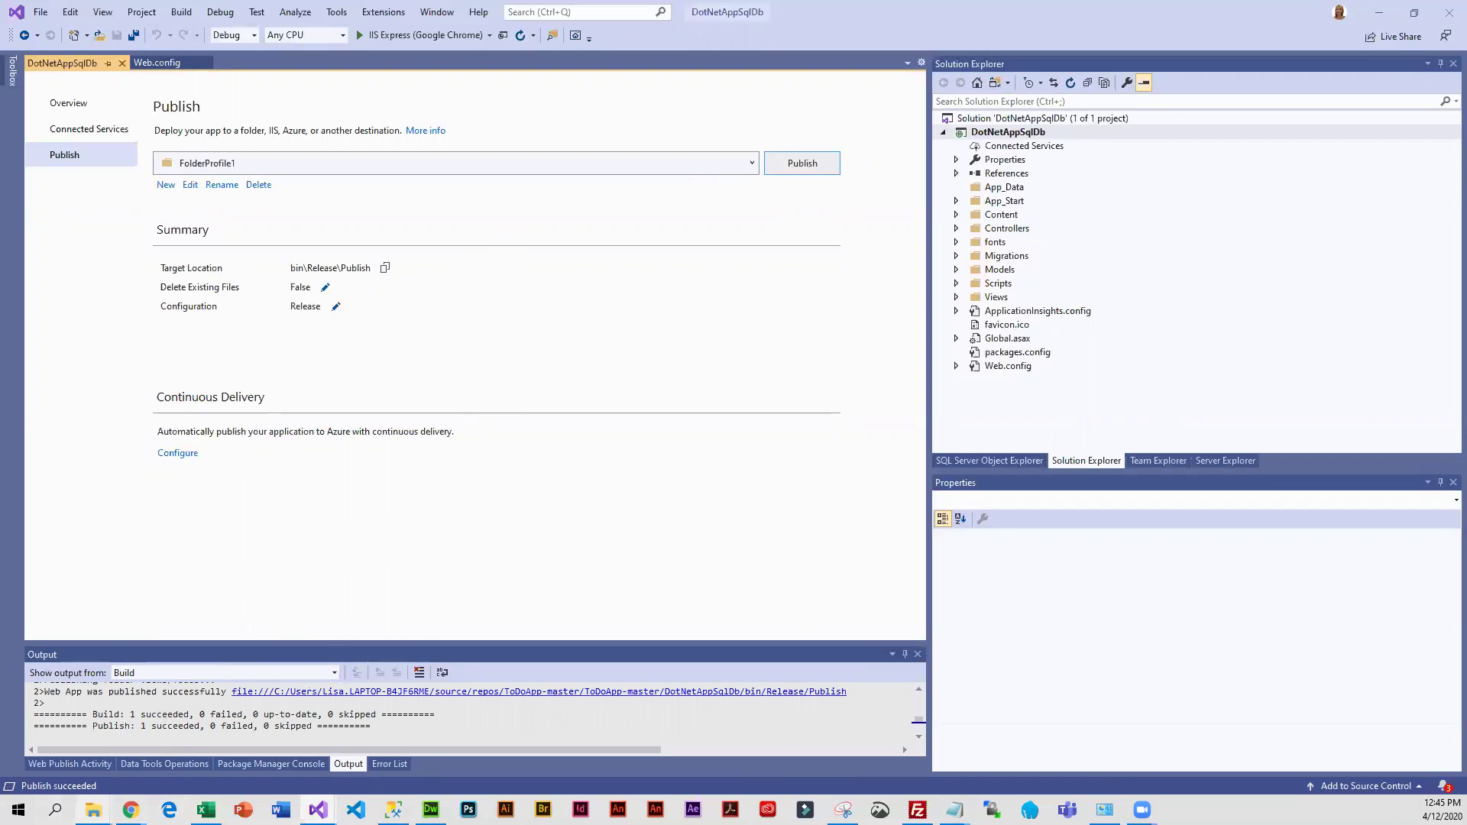
mouse_move(93, 810)
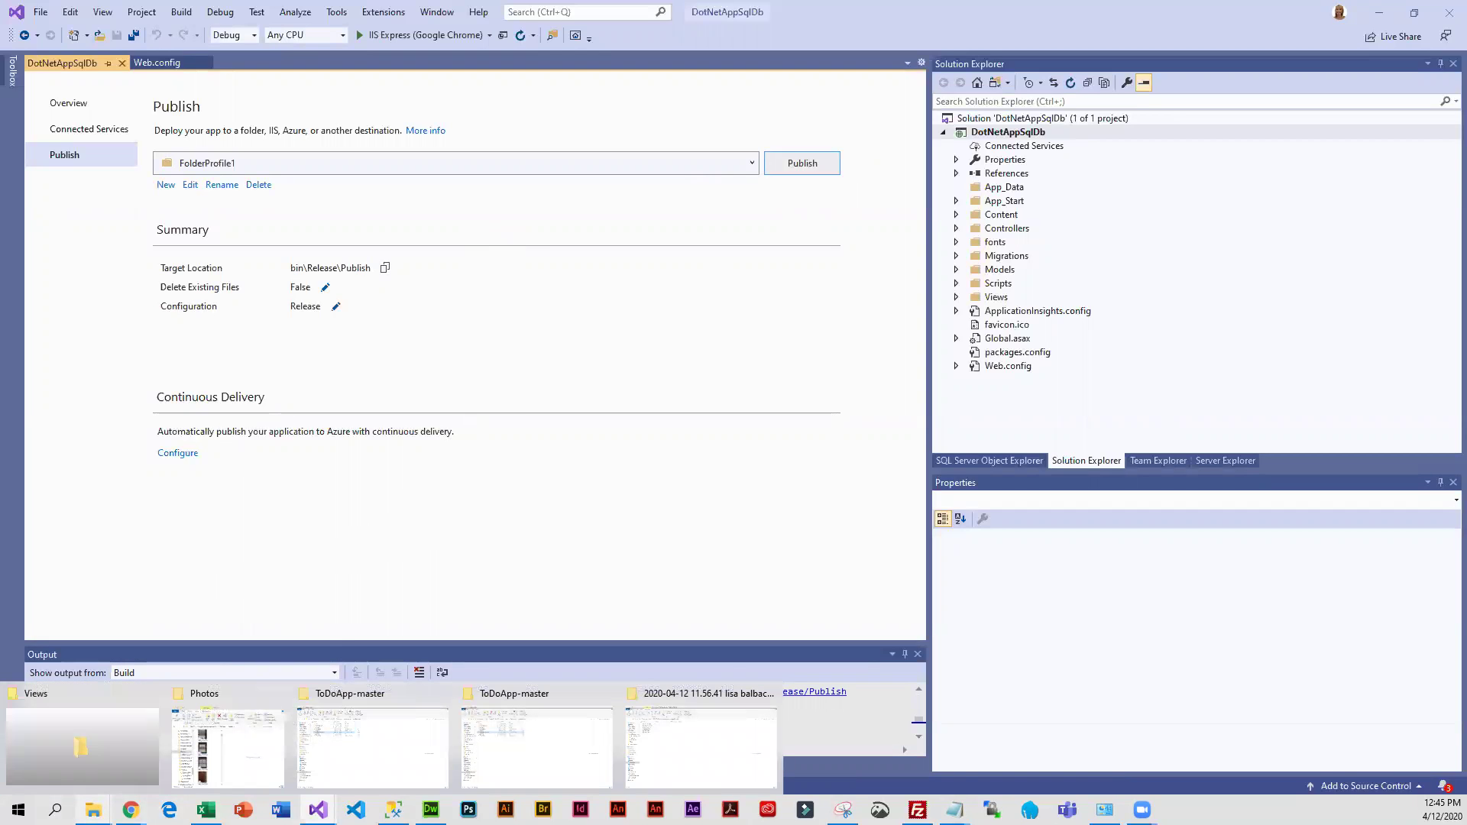
Open DotNetAppSqlDb\bin\Release\Publish in File Explorer and bring FileZilla forward beside it
left_click(503, 764)
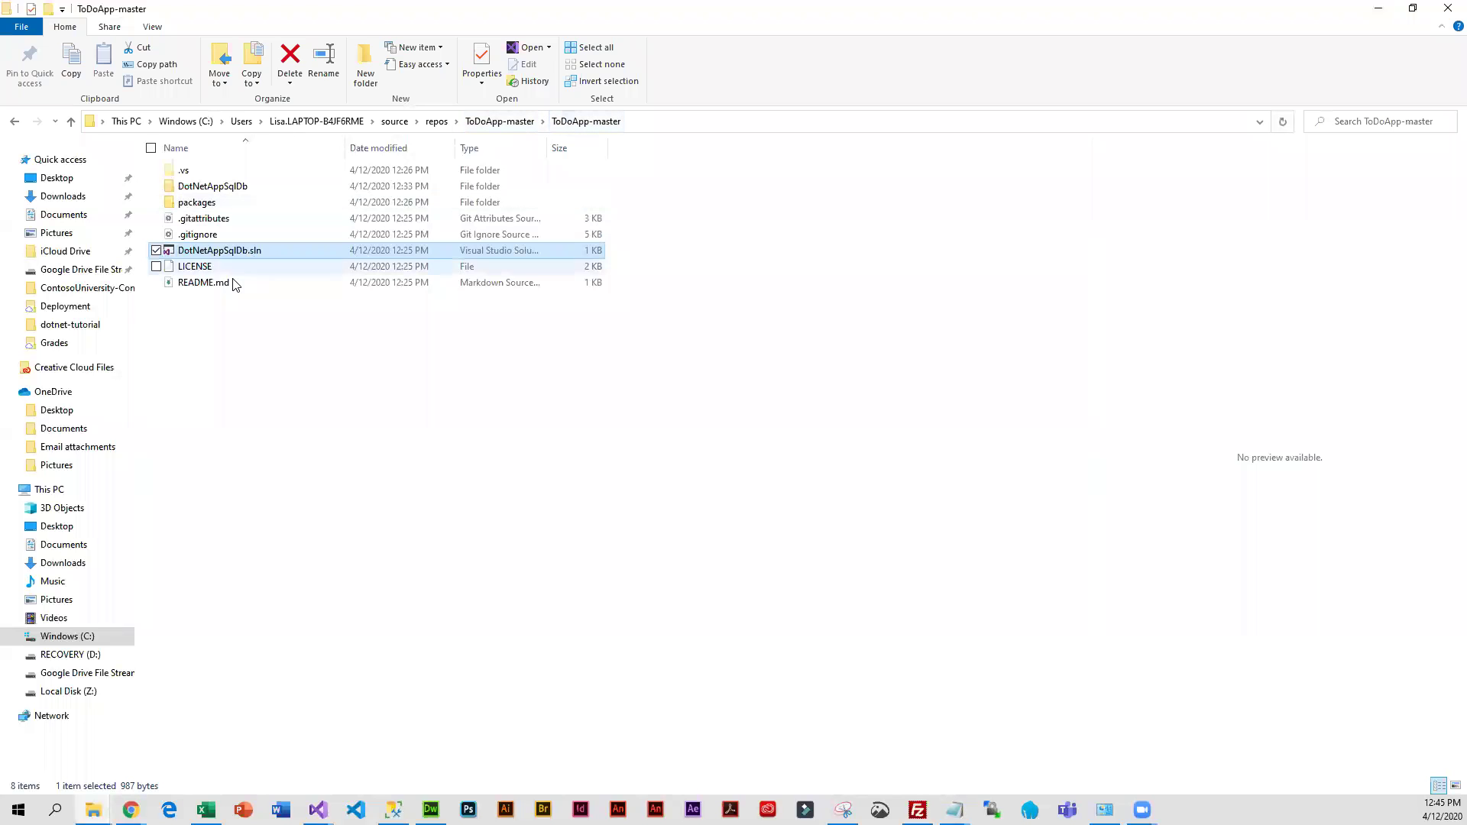
left_click(184, 188)
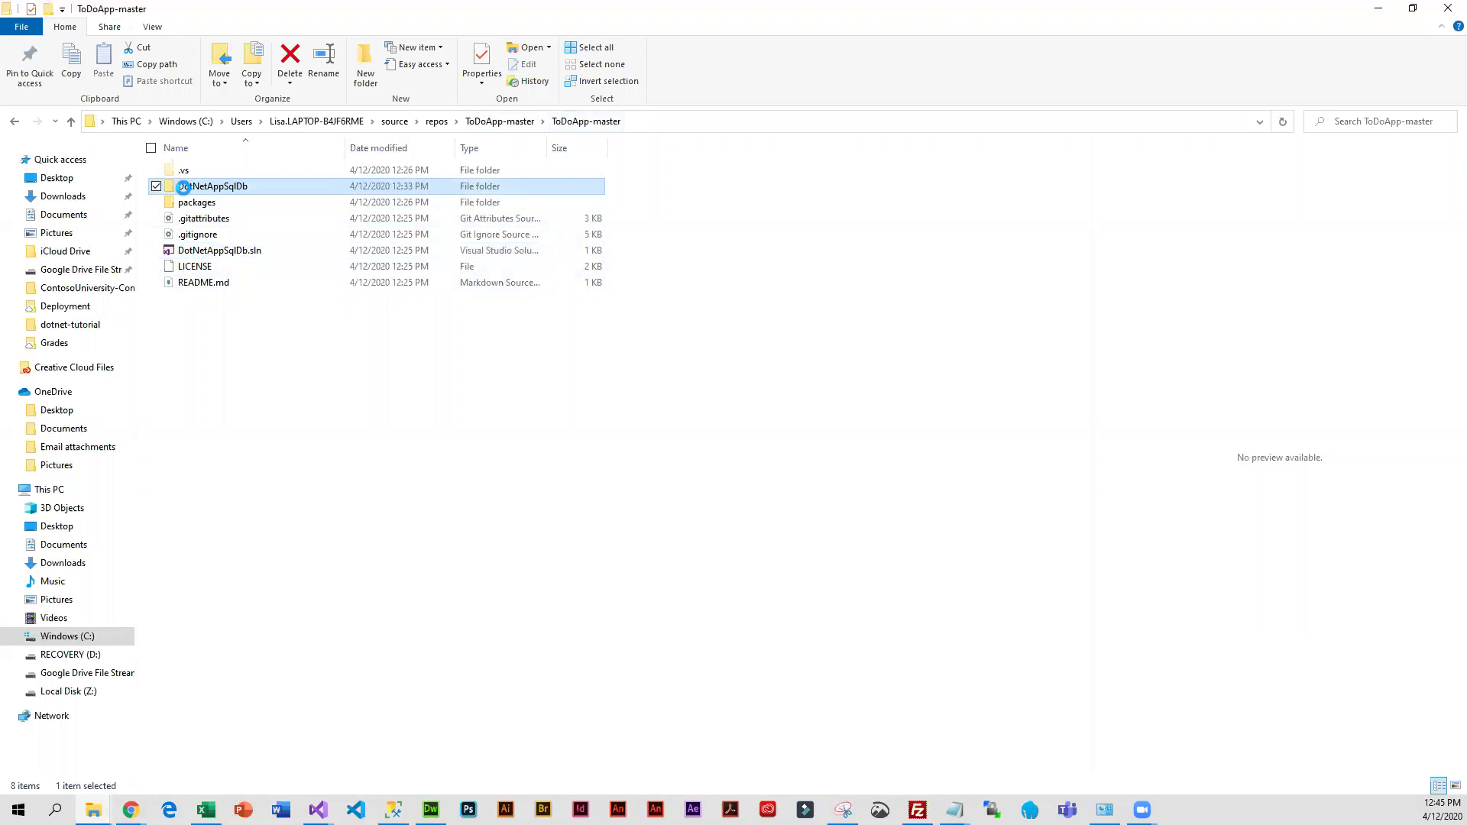
double_click(184, 205)
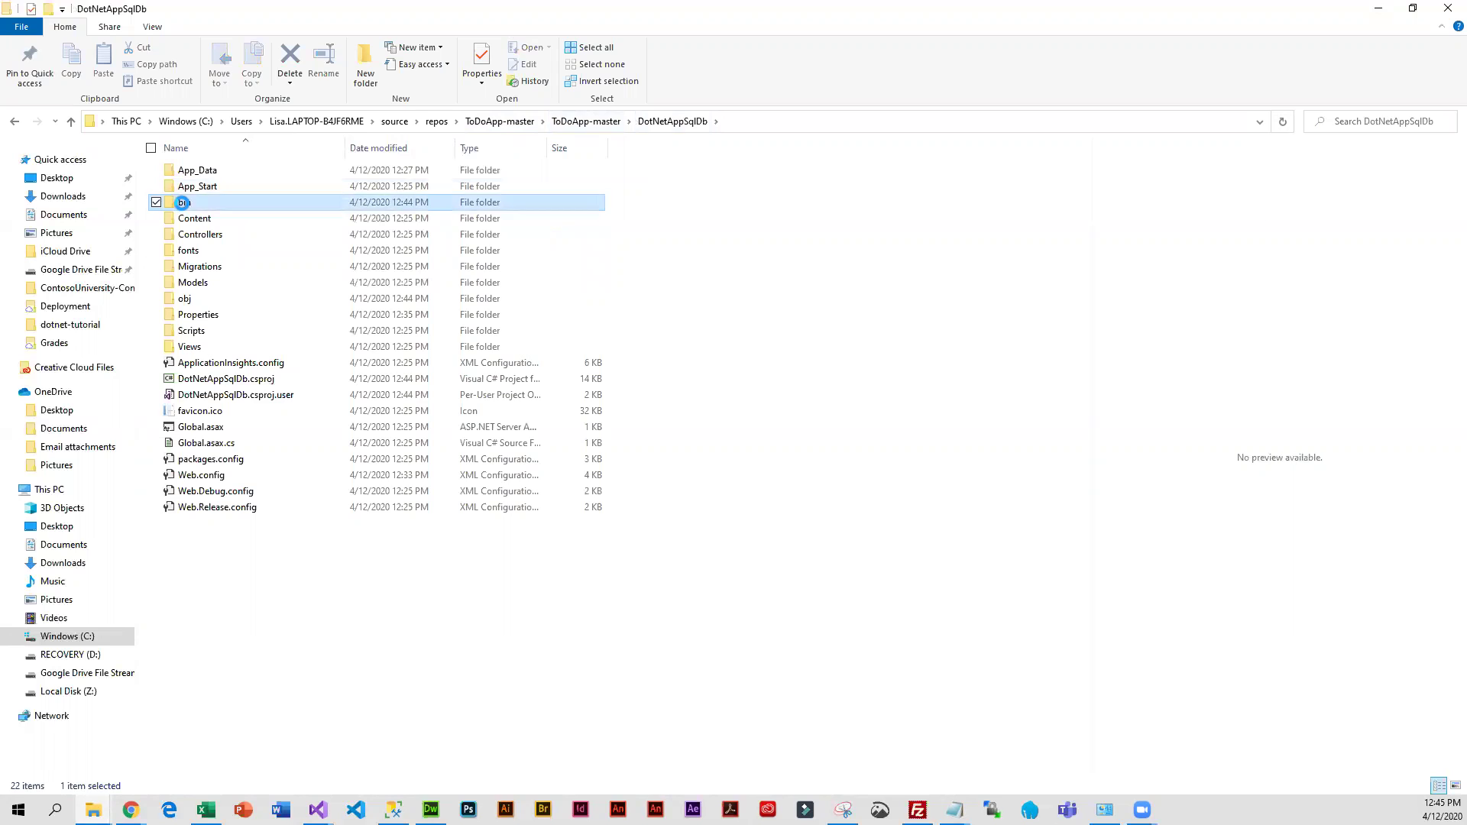
left_click(206, 191)
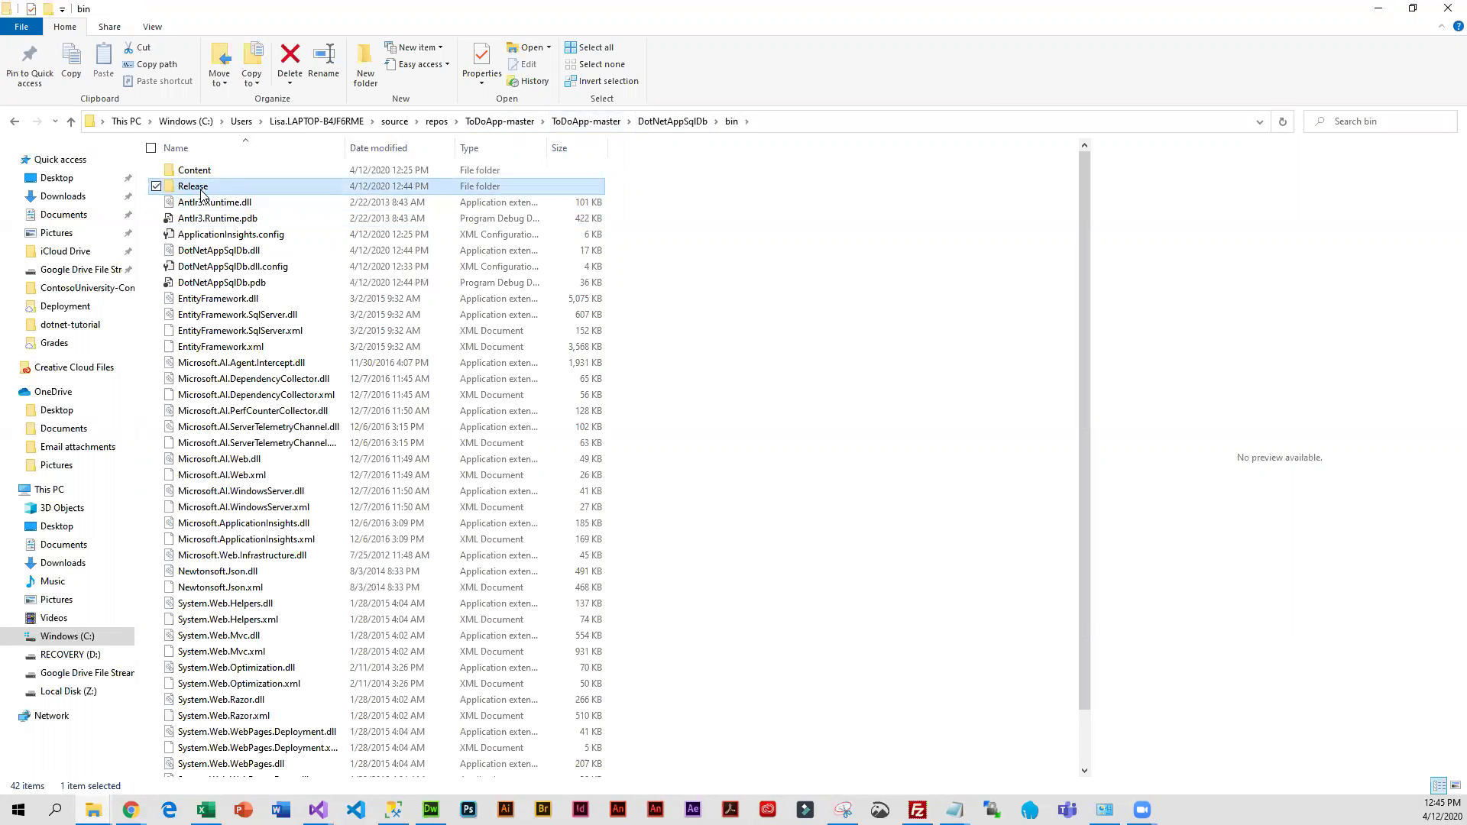
double_click(201, 188)
left_click(203, 170)
double_click(204, 169)
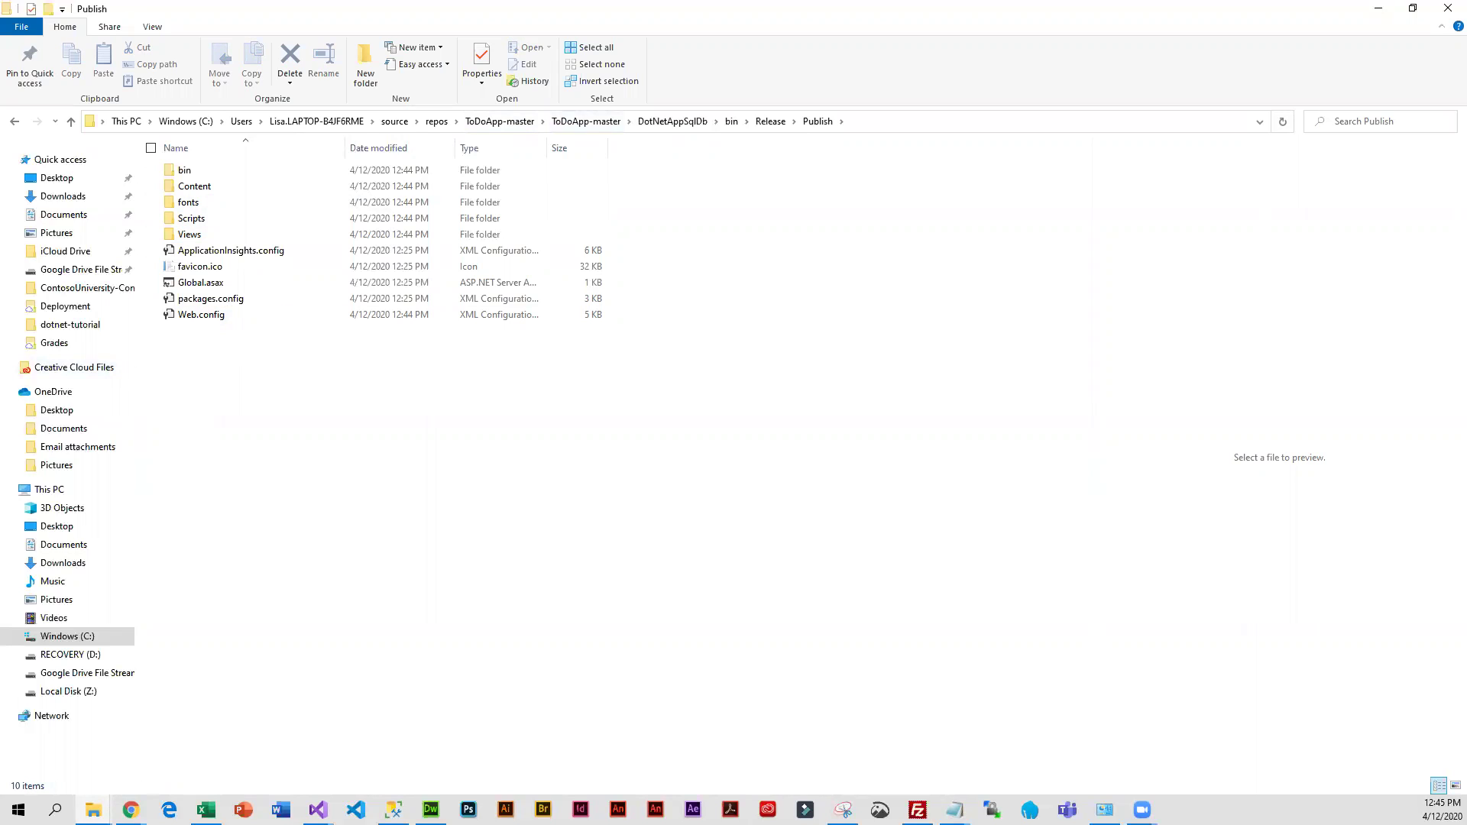
left_click(917, 810)
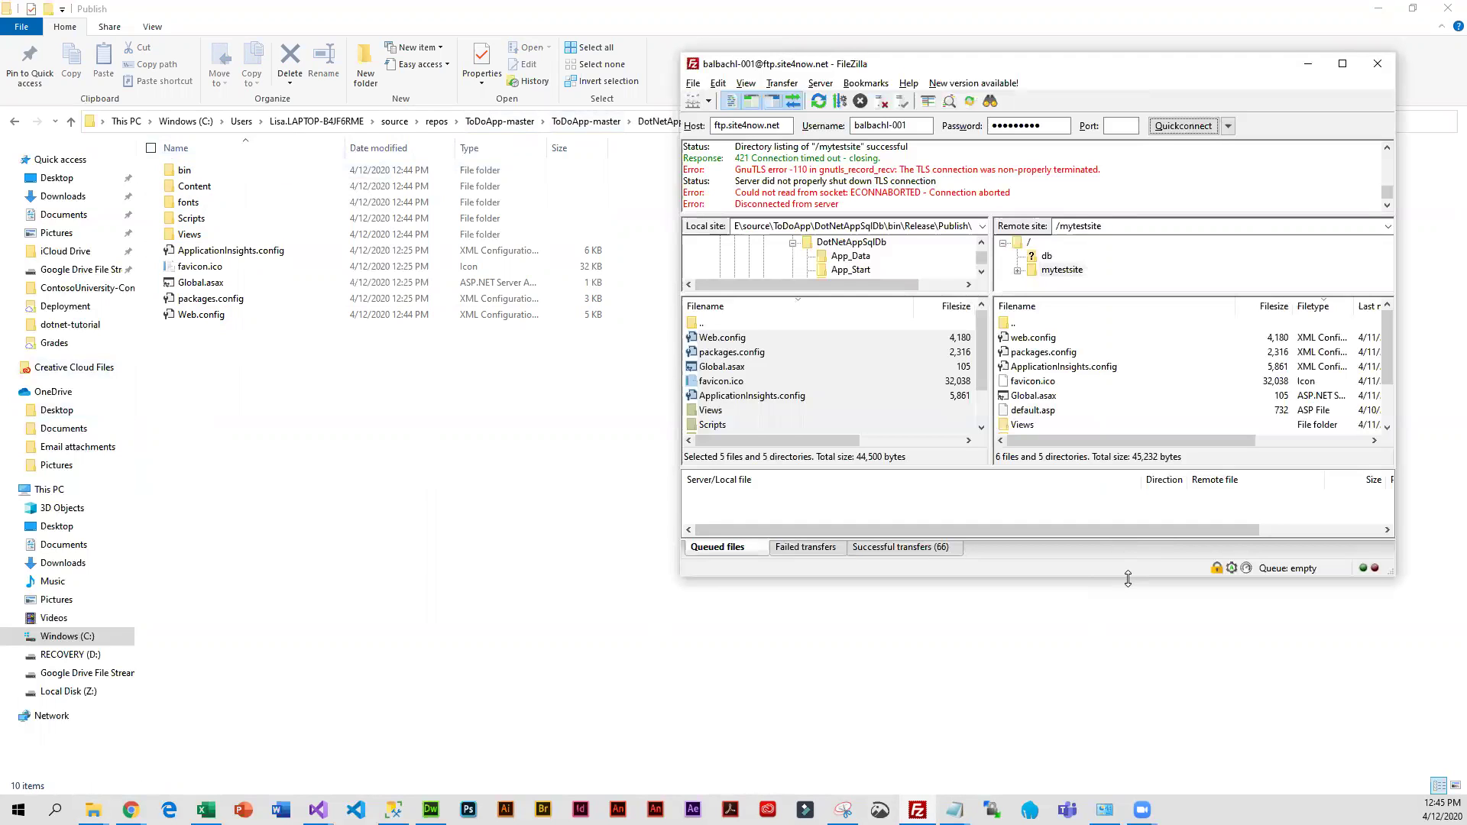
Make FileZilla taller, move it up-right, and minimize the windows covering the myASP.NET page
left_click_drag(1128, 578, 1128, 678)
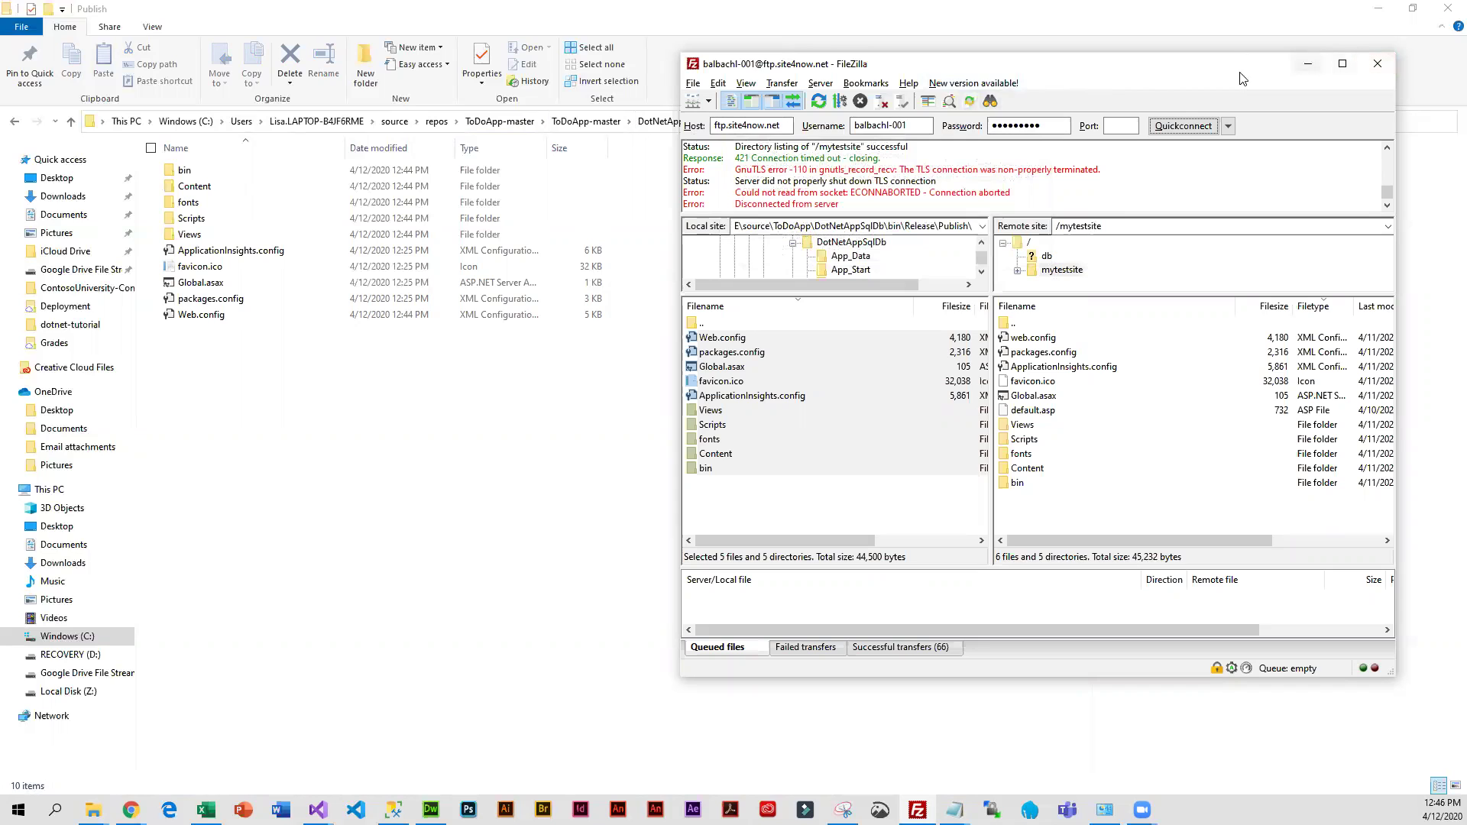
left_click_drag(1254, 70, 1295, 32)
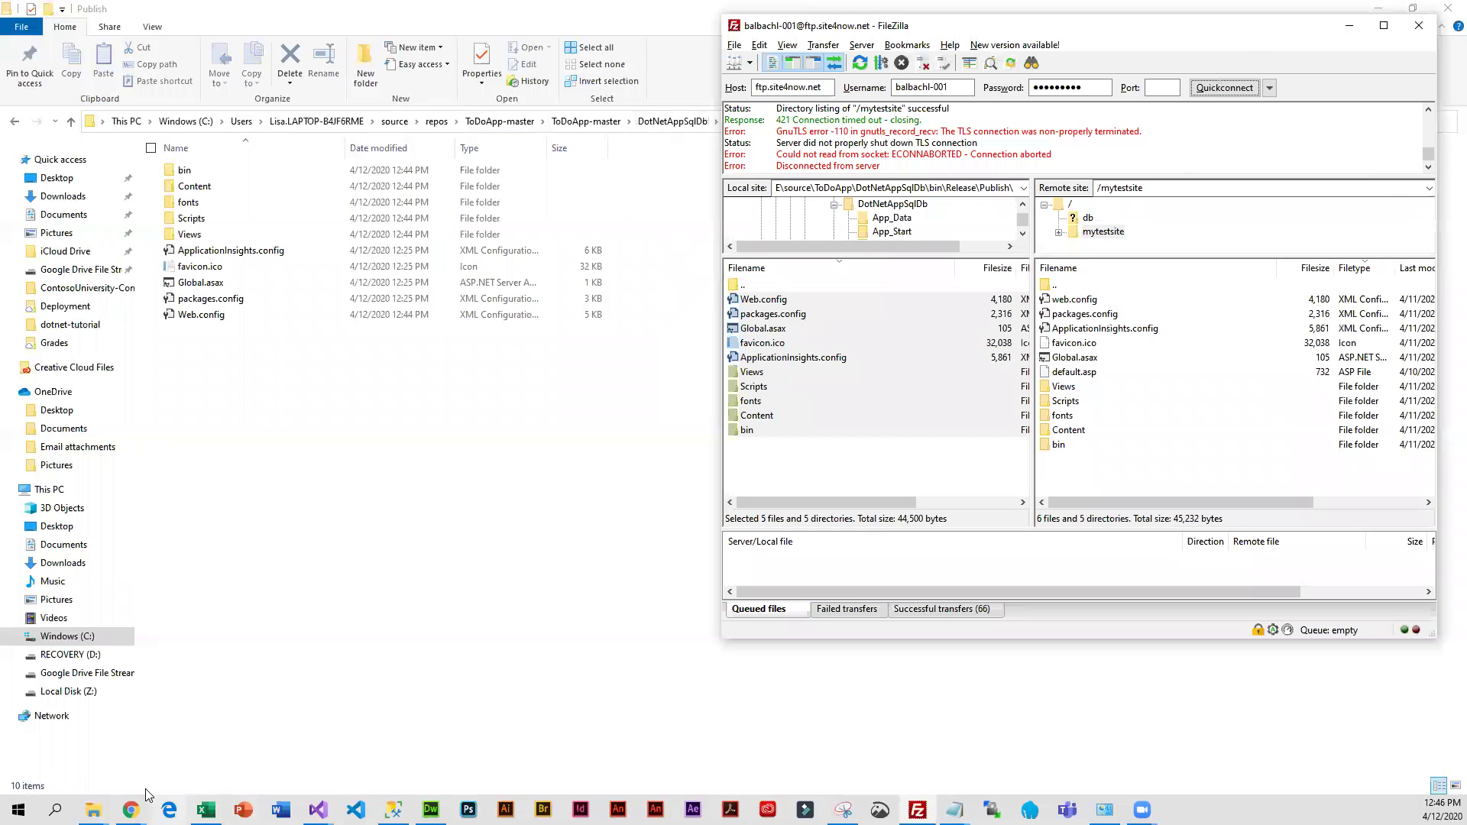
left_click(1389, 11)
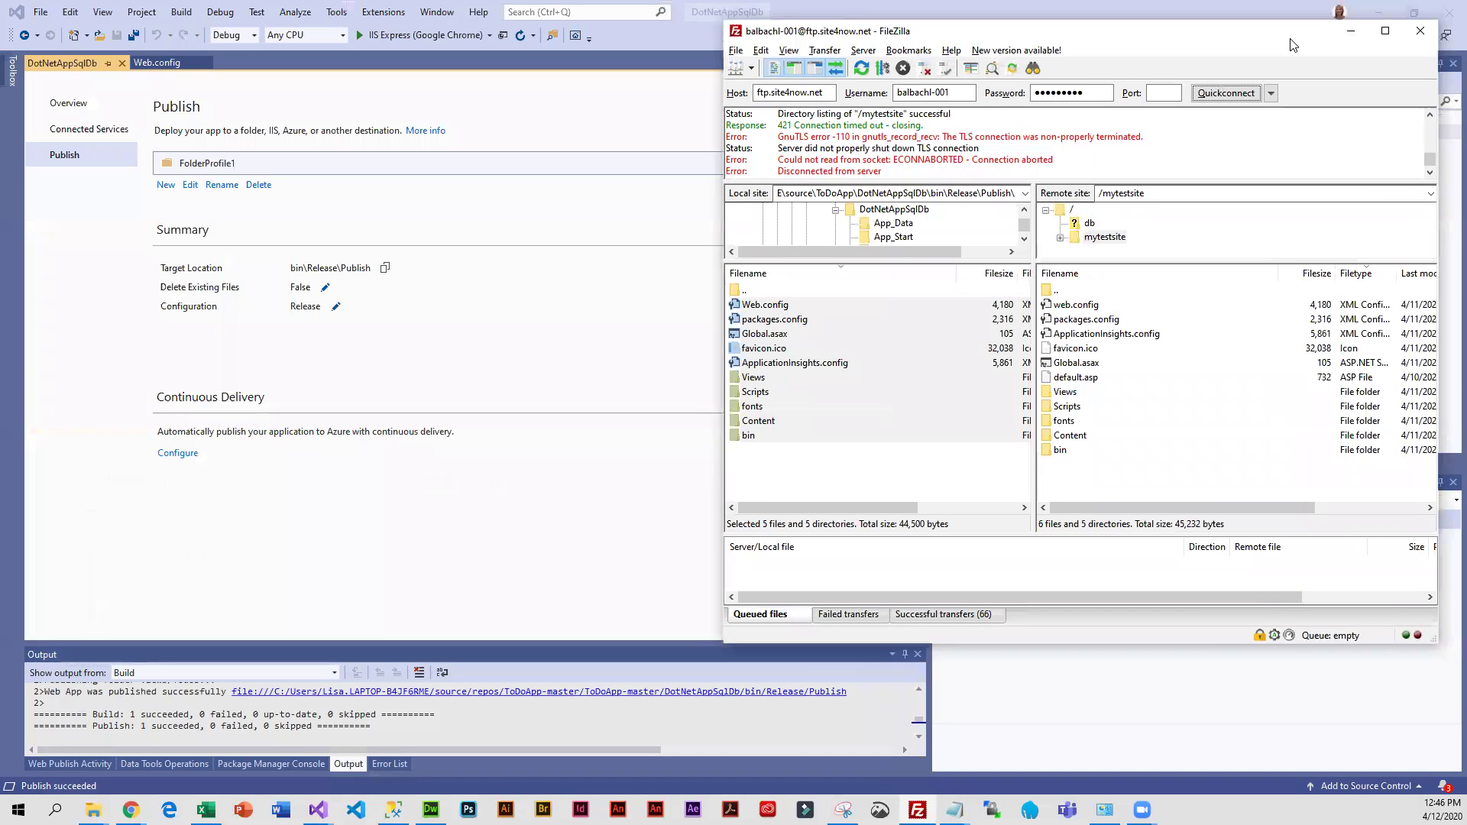
left_click(1379, 19)
left_click(1379, 18)
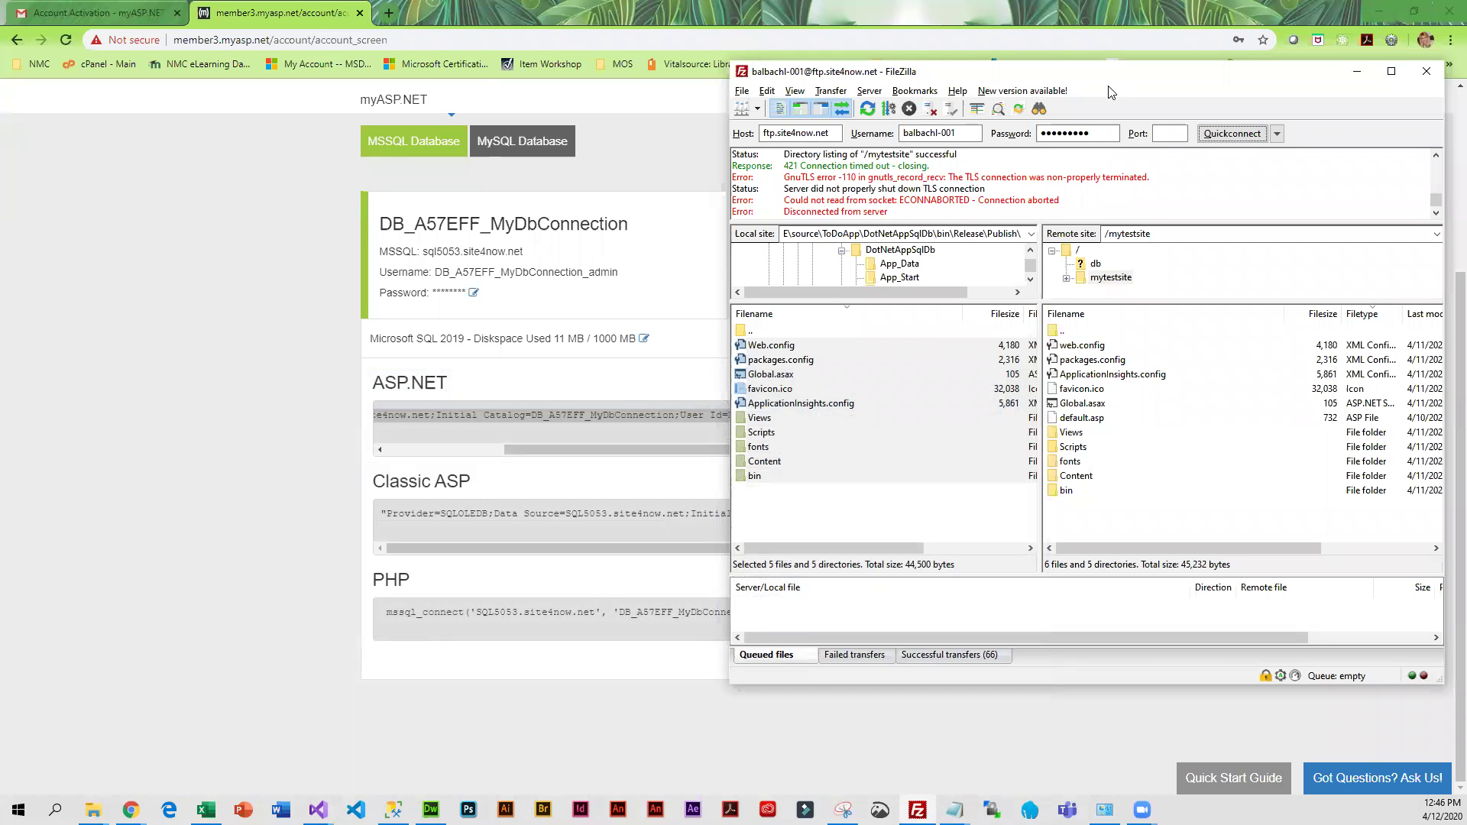
Sign in to myASP.NET with the saved account login, English language and the security code
left_click_drag(1112, 76, 1106, 47)
scroll(369, 196, "up", 3)
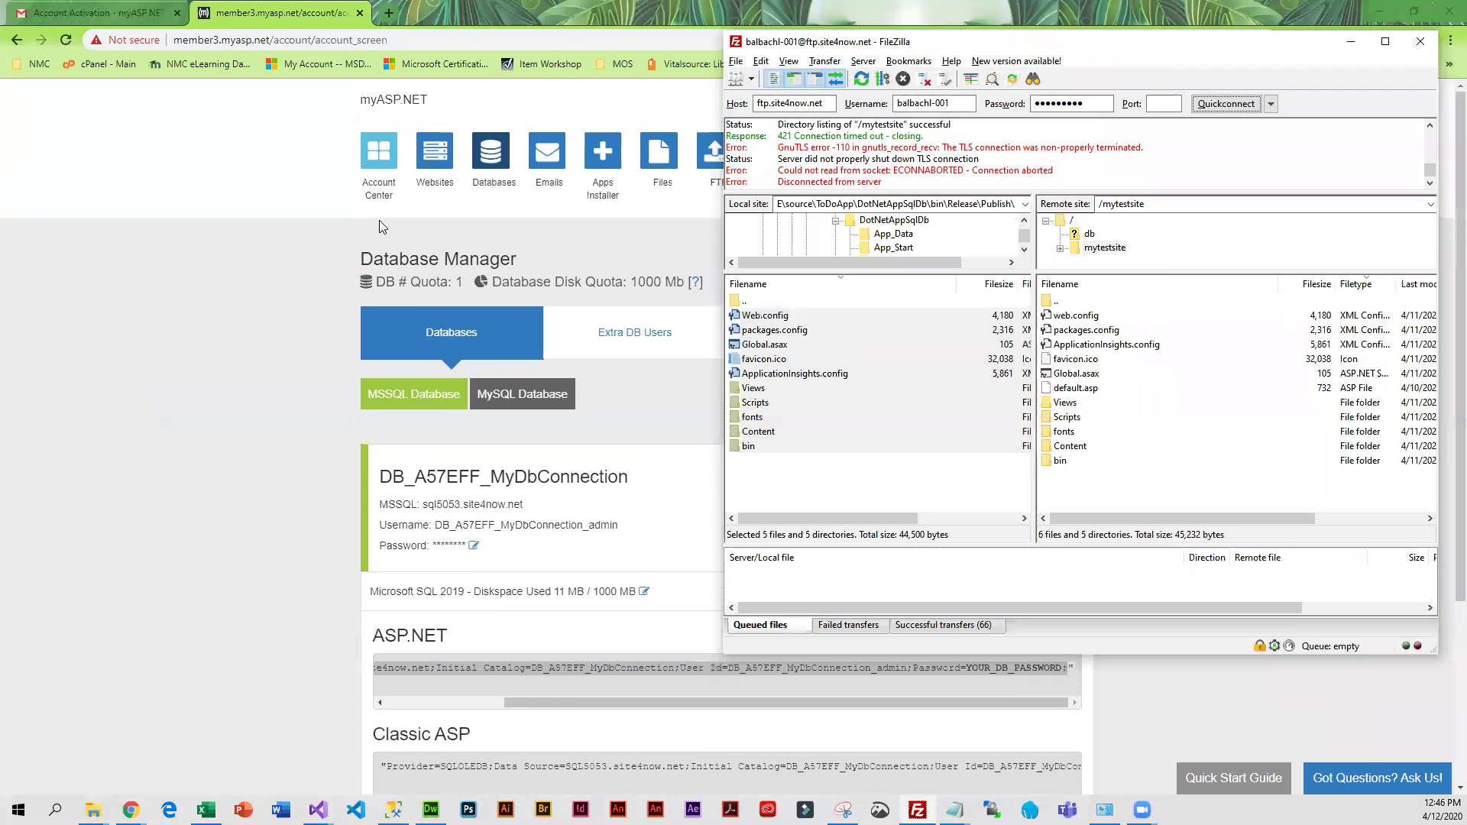
left_click(433, 156)
left_click(662, 251)
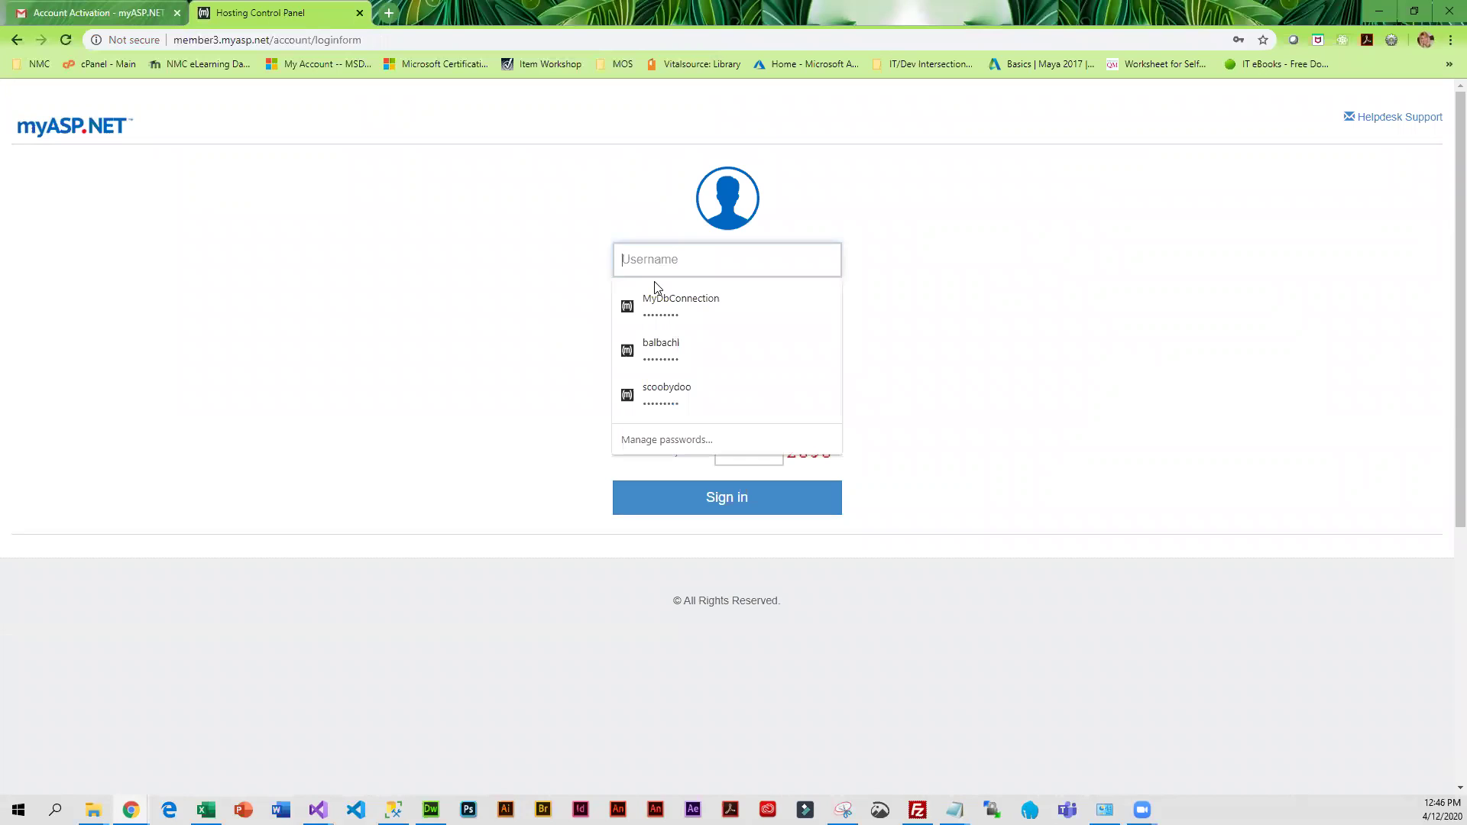
left_click(679, 393)
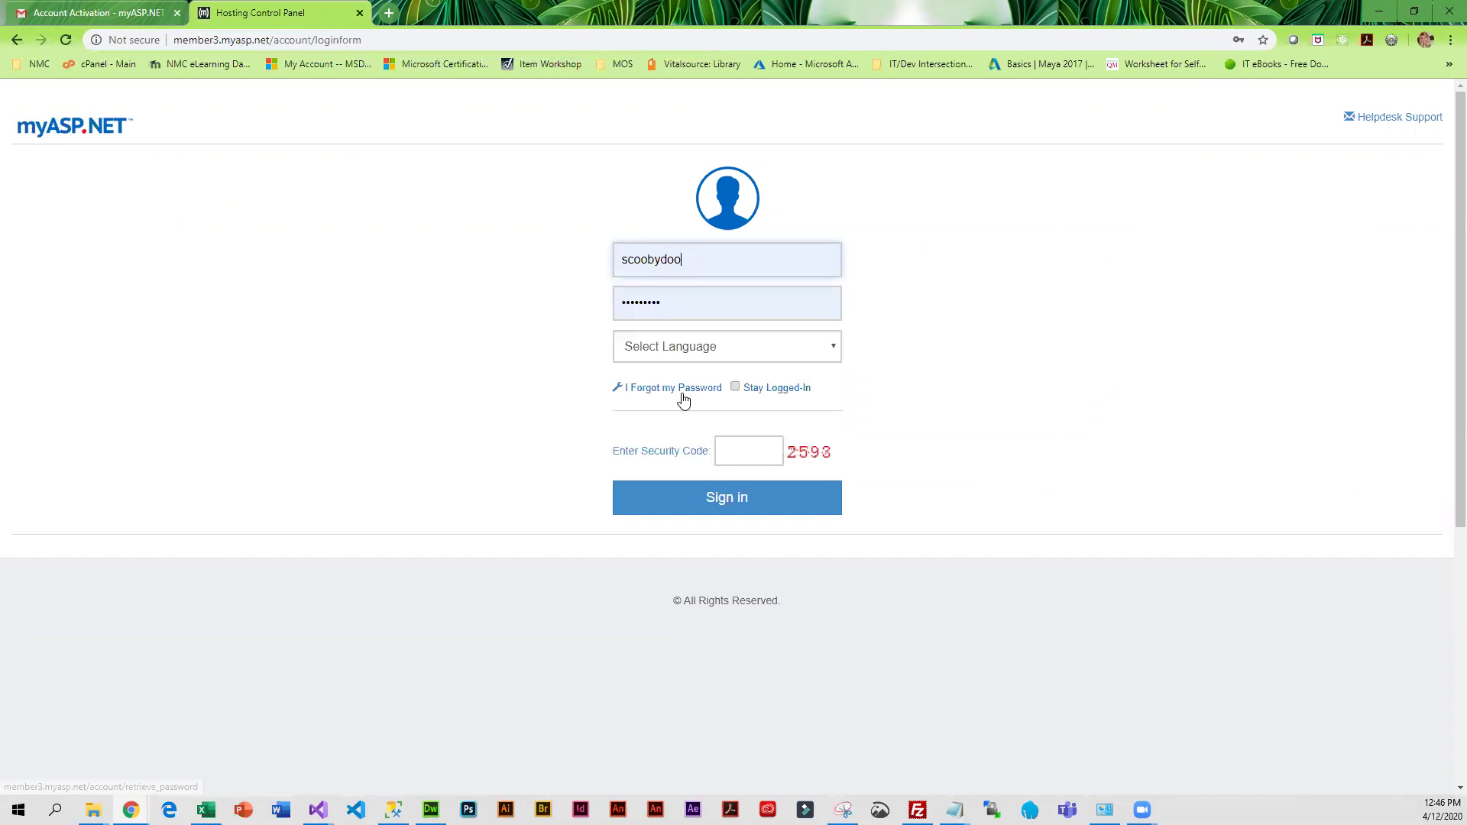
left_click(701, 348)
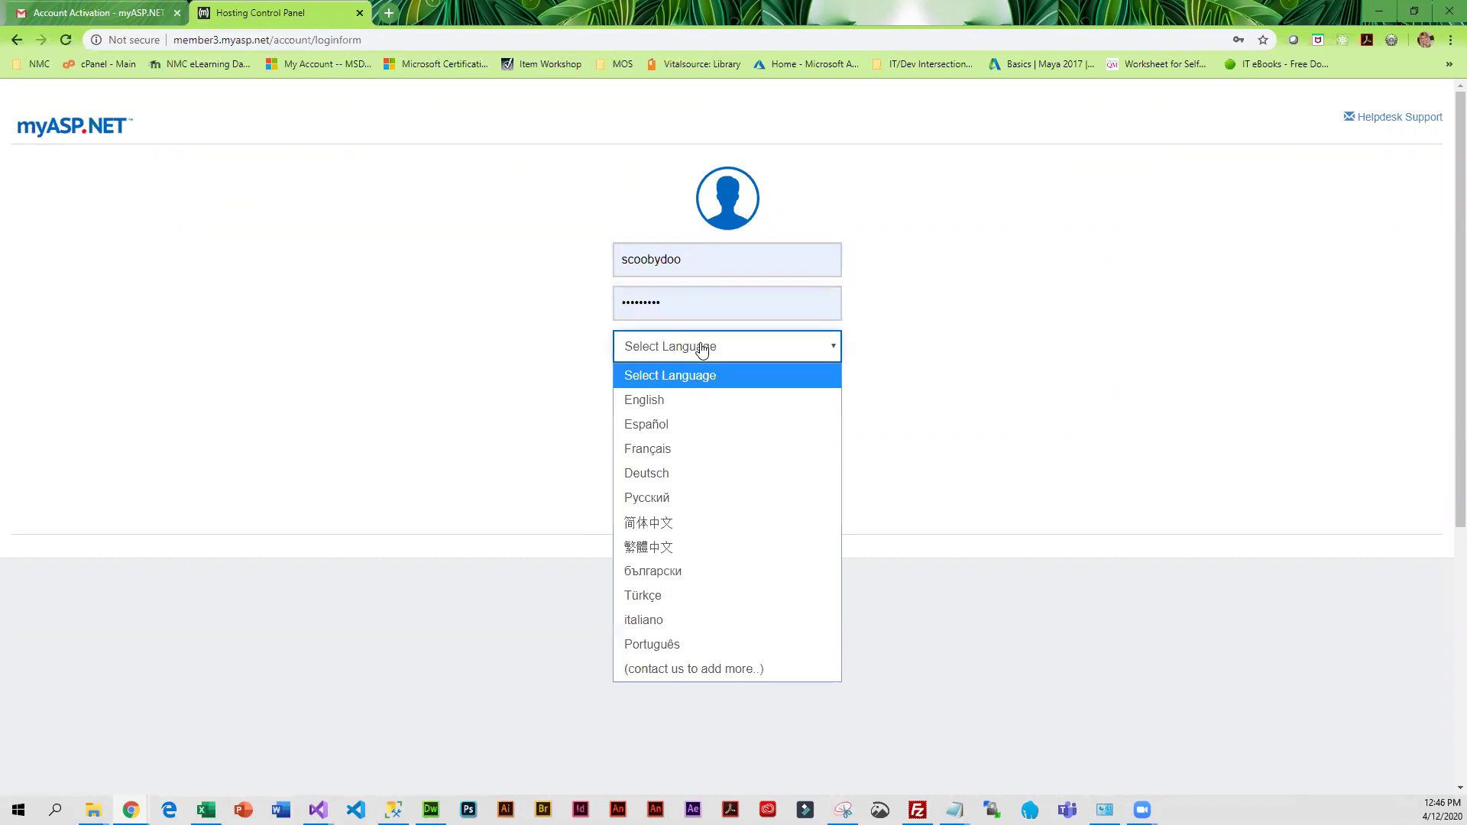
left_click(670, 399)
type("2598")
left_click(741, 497)
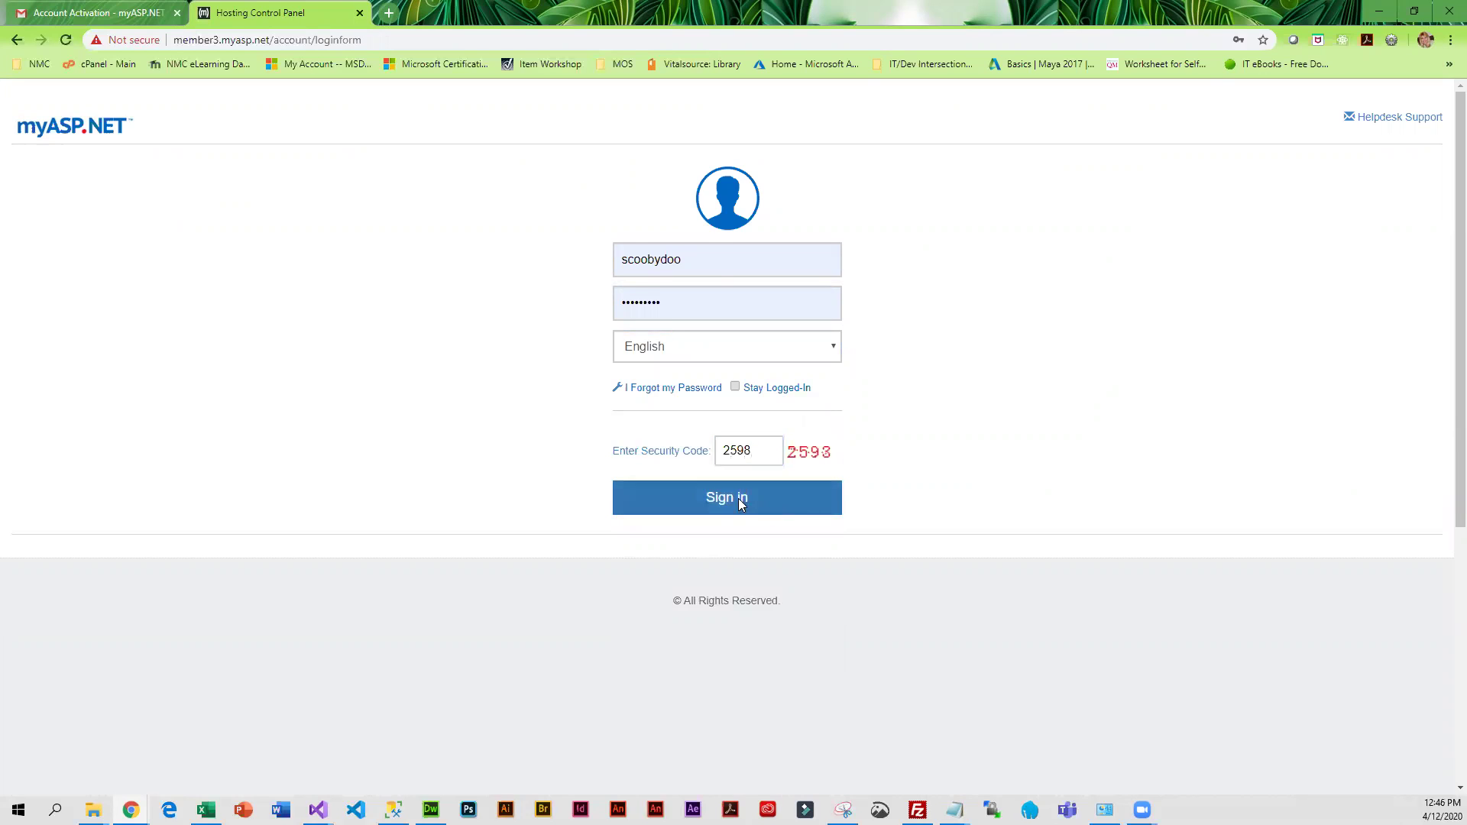
Sign in again using the saved login and a new security code
left_click(683, 273)
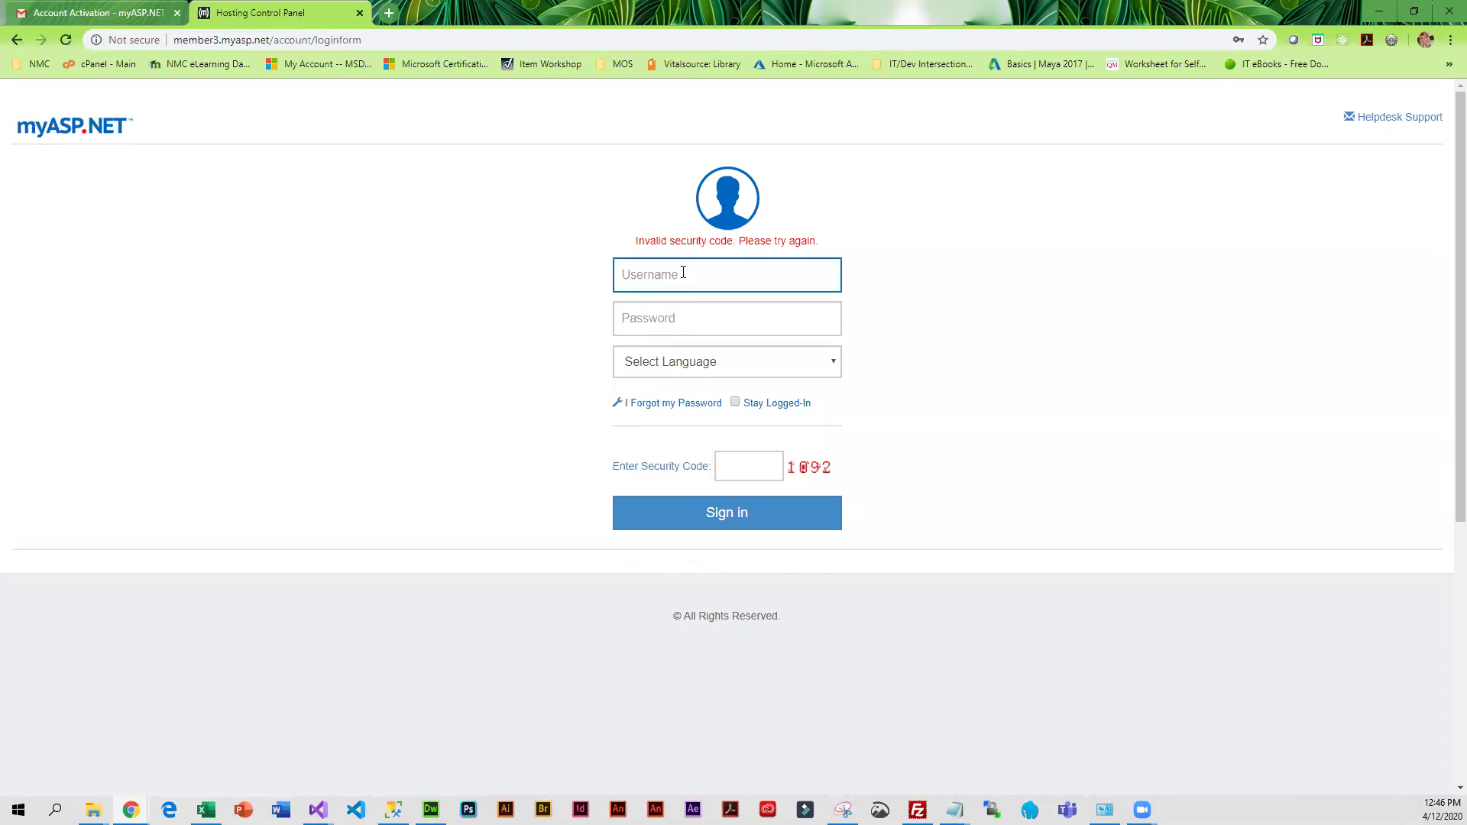
left_click(683, 274)
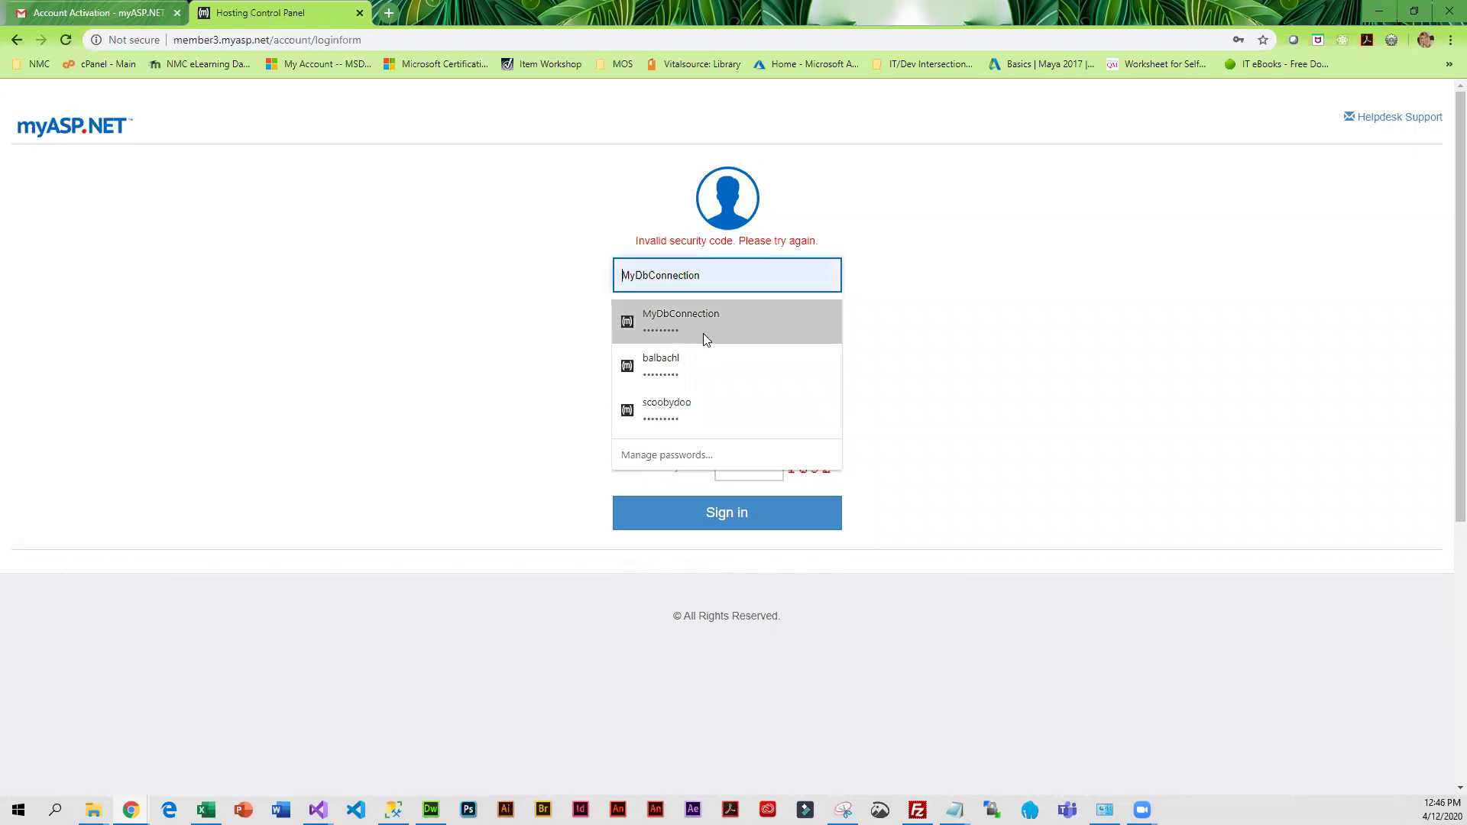
left_click(686, 402)
left_click(735, 466)
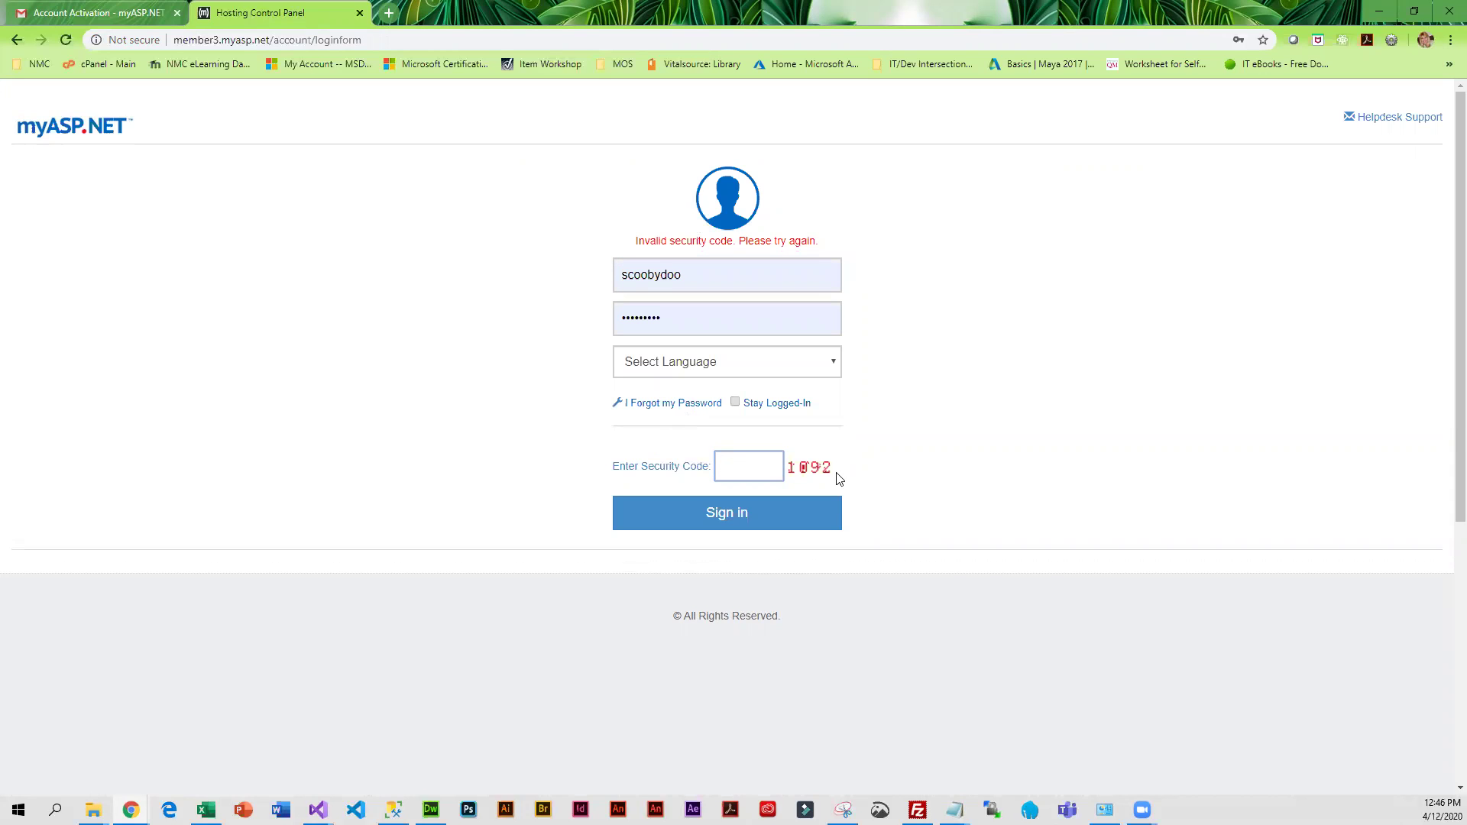
type("1092")
left_click(761, 517)
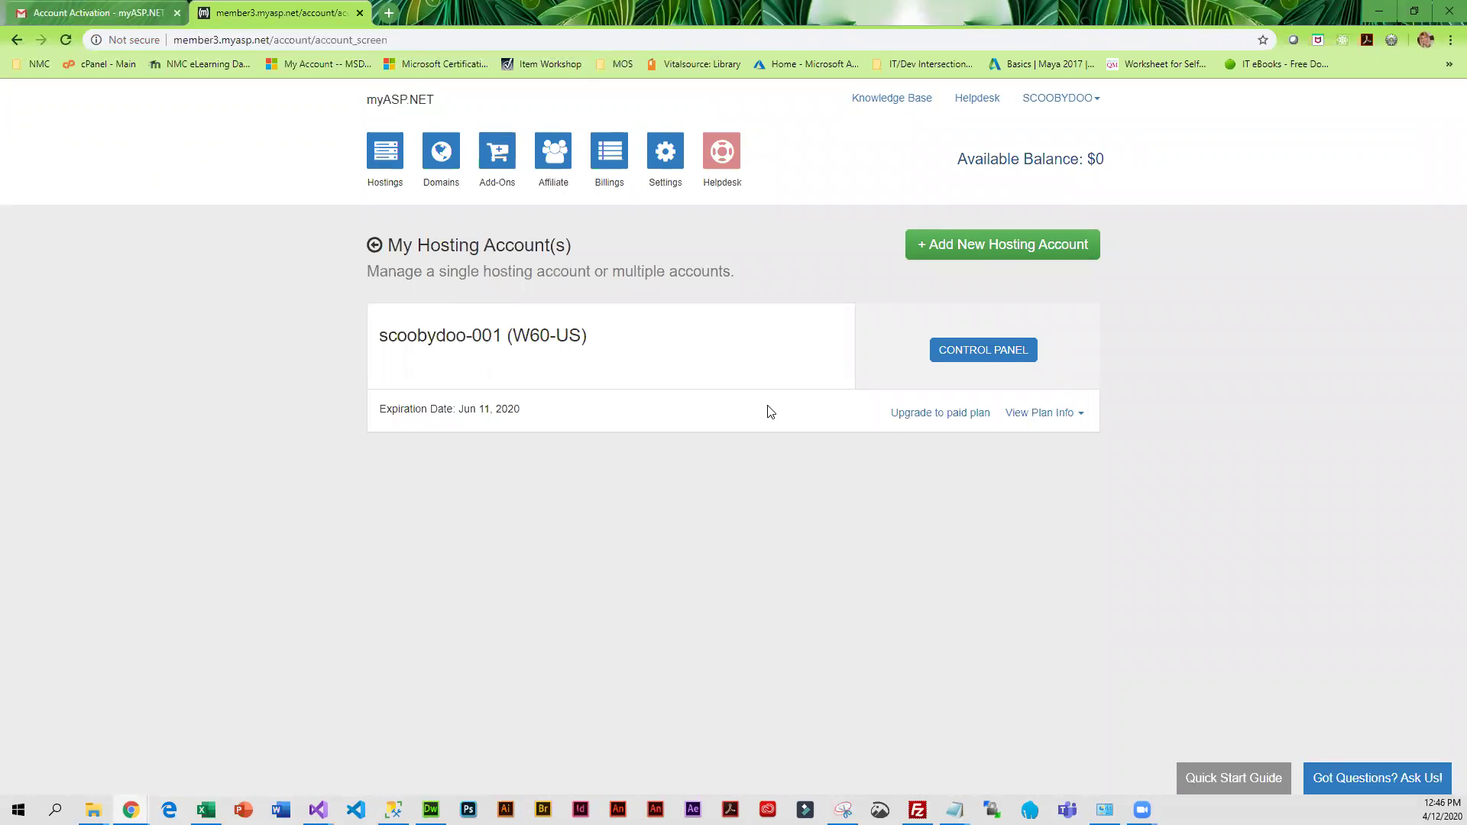
Open the Control Panel, show mytestsite's FTP info, and restore down Chrome
left_click(994, 356)
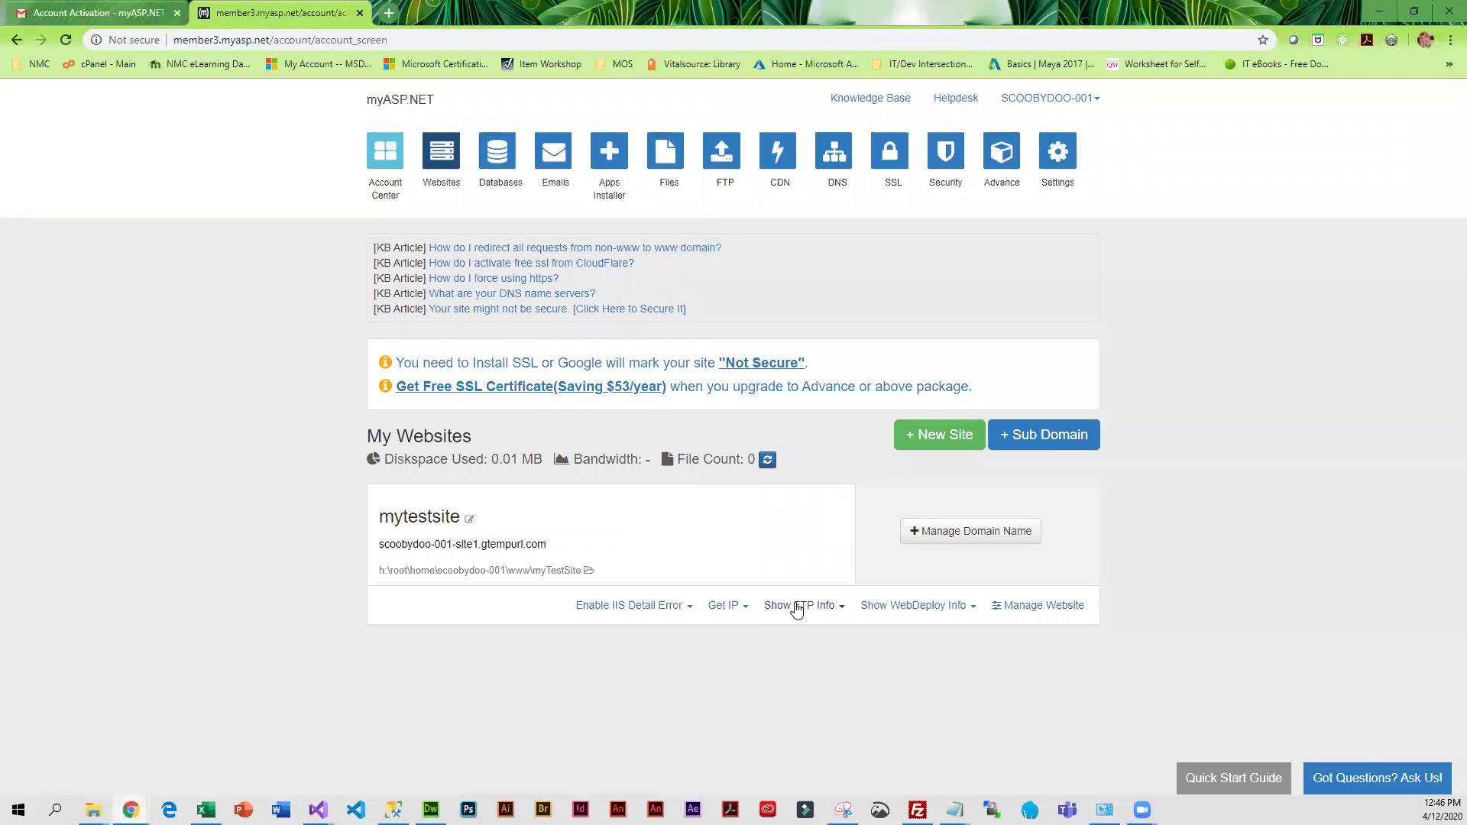
left_click(796, 606)
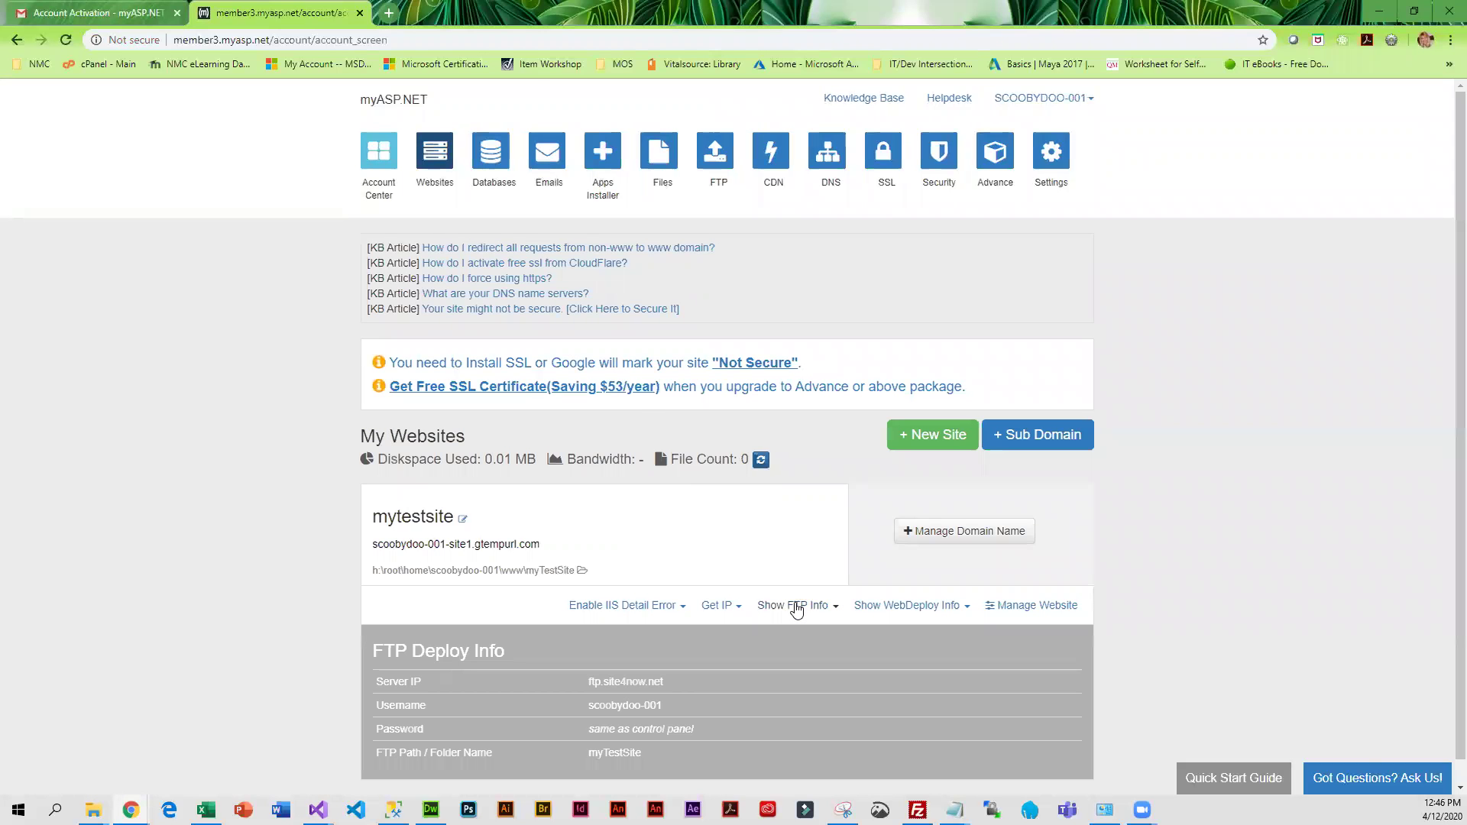
left_click(1413, 11)
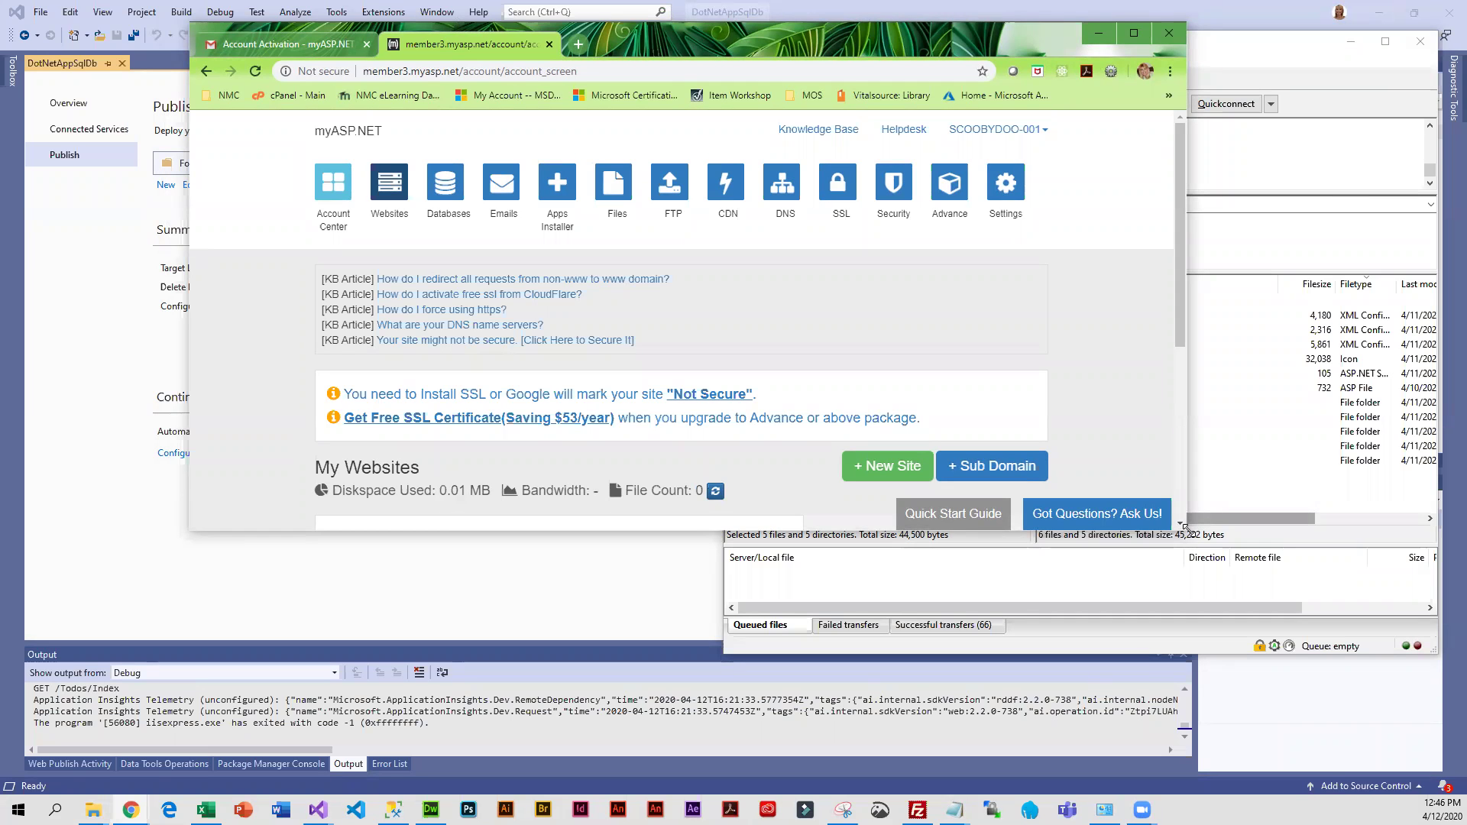
Resize Chrome beside FileZilla and replace the FTP username with the hosting account's FTP username
left_click_drag(1183, 528, 714, 656)
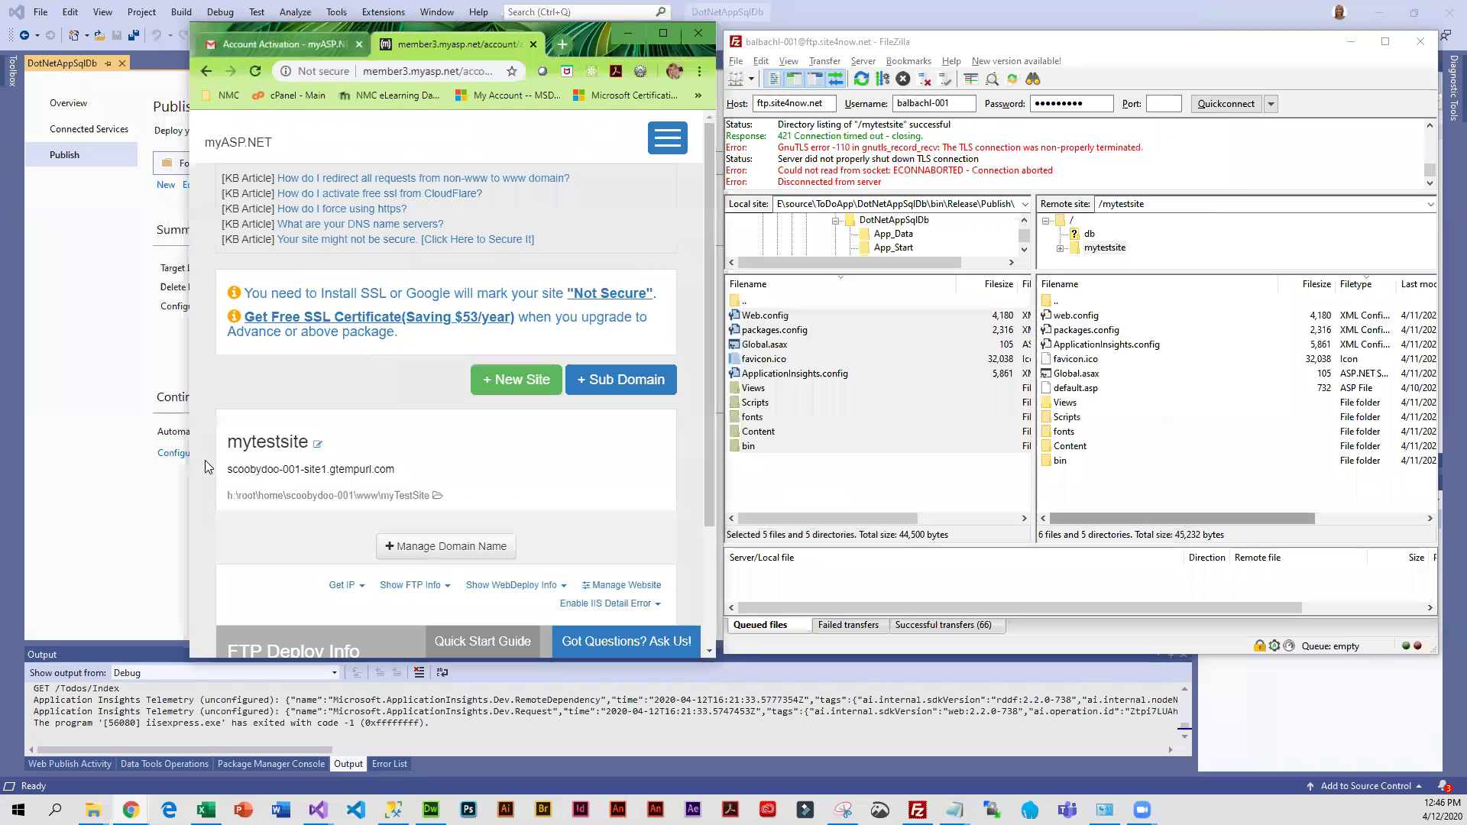
left_click_drag(187, 469, 31, 470)
scroll(190, 509, "down", 1)
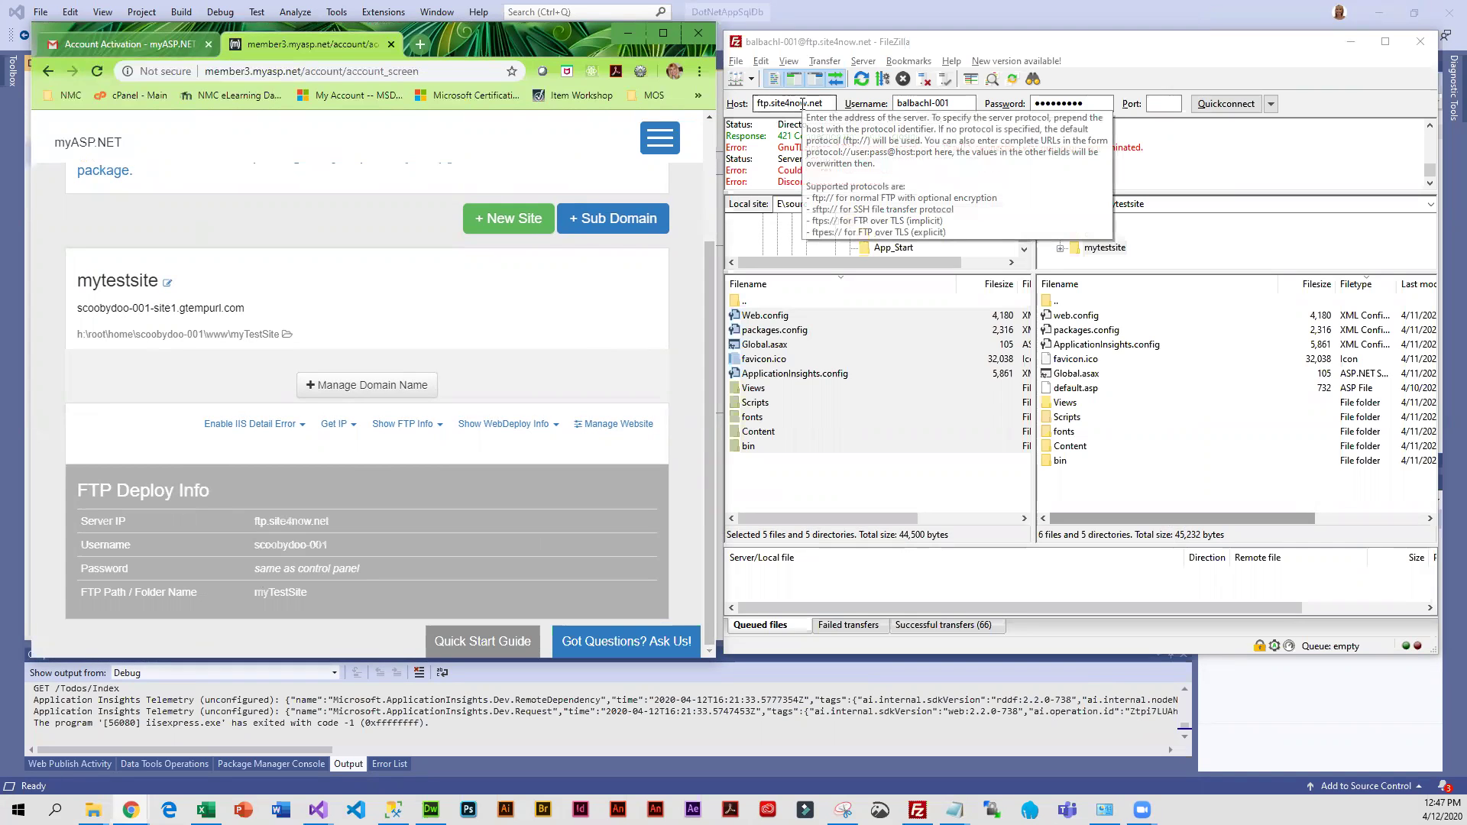
left_click(930, 103)
left_click_drag(931, 103, 877, 103)
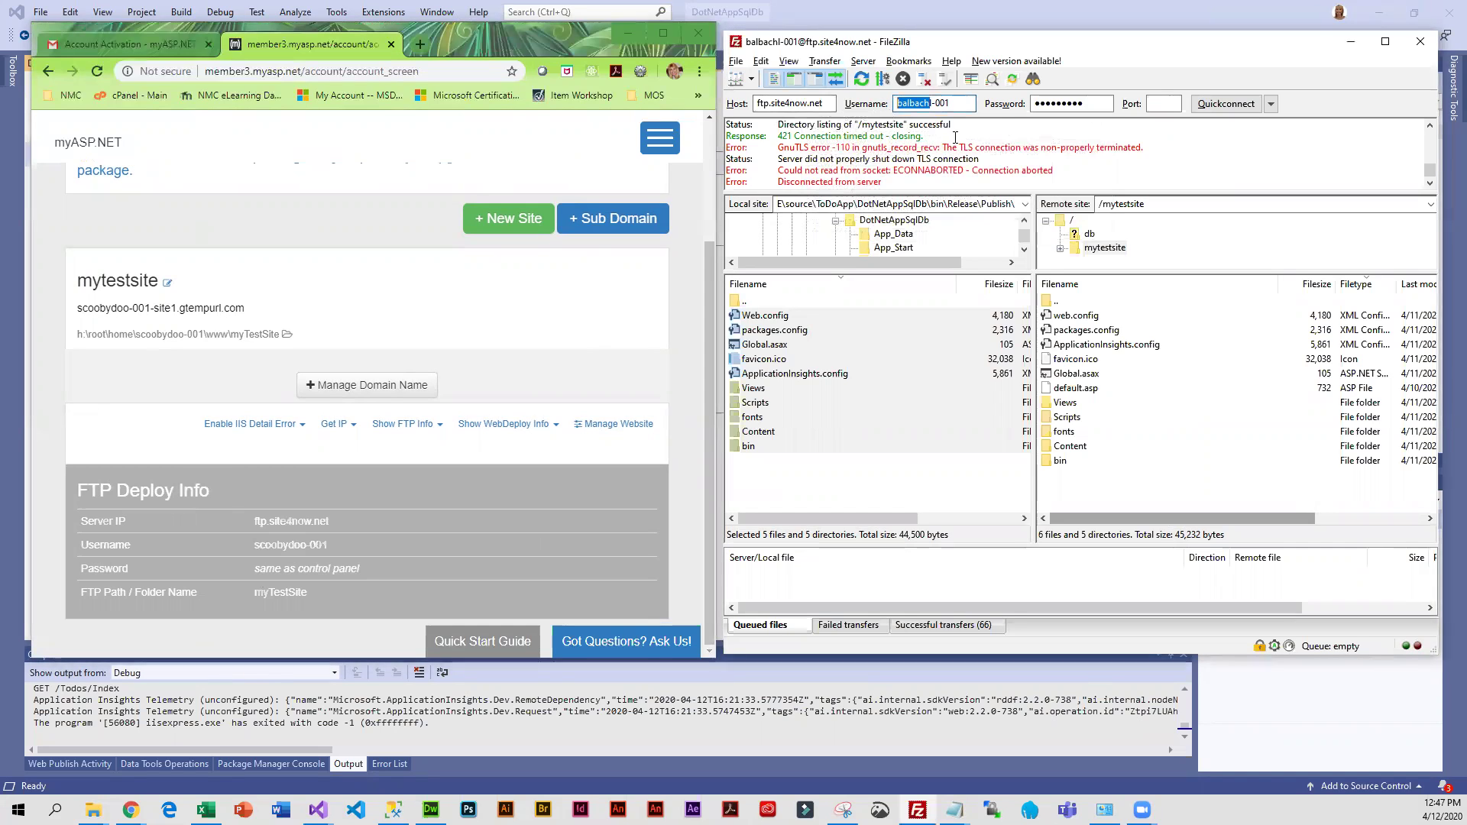
type("scooby")
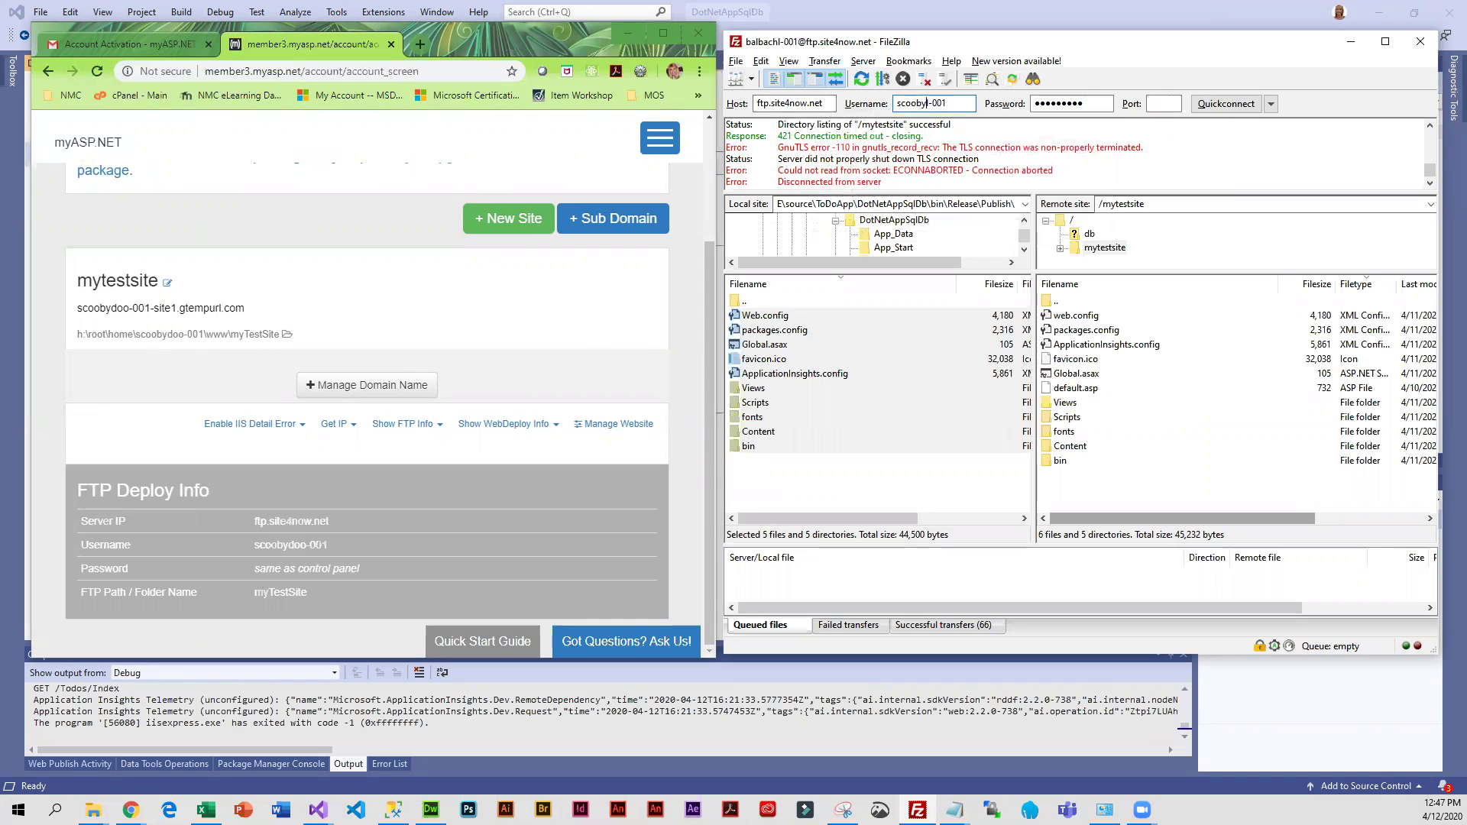
type("doo")
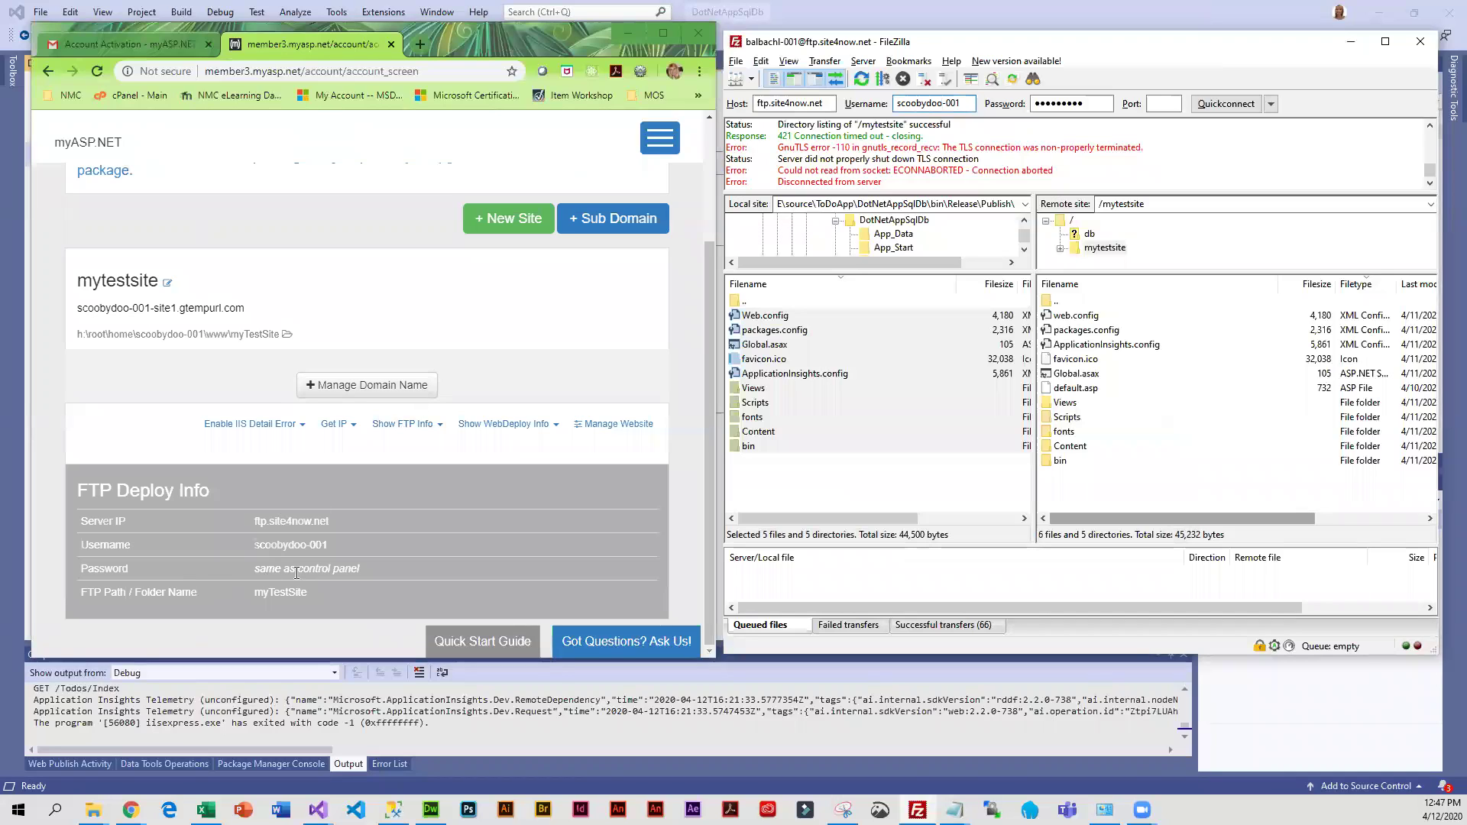
Enter the FTP password and Quickconnect to ftp.site4now.net, confirming the reconnection
left_click(1104, 105)
left_click_drag(1104, 104, 1019, 113)
type("••••••••")
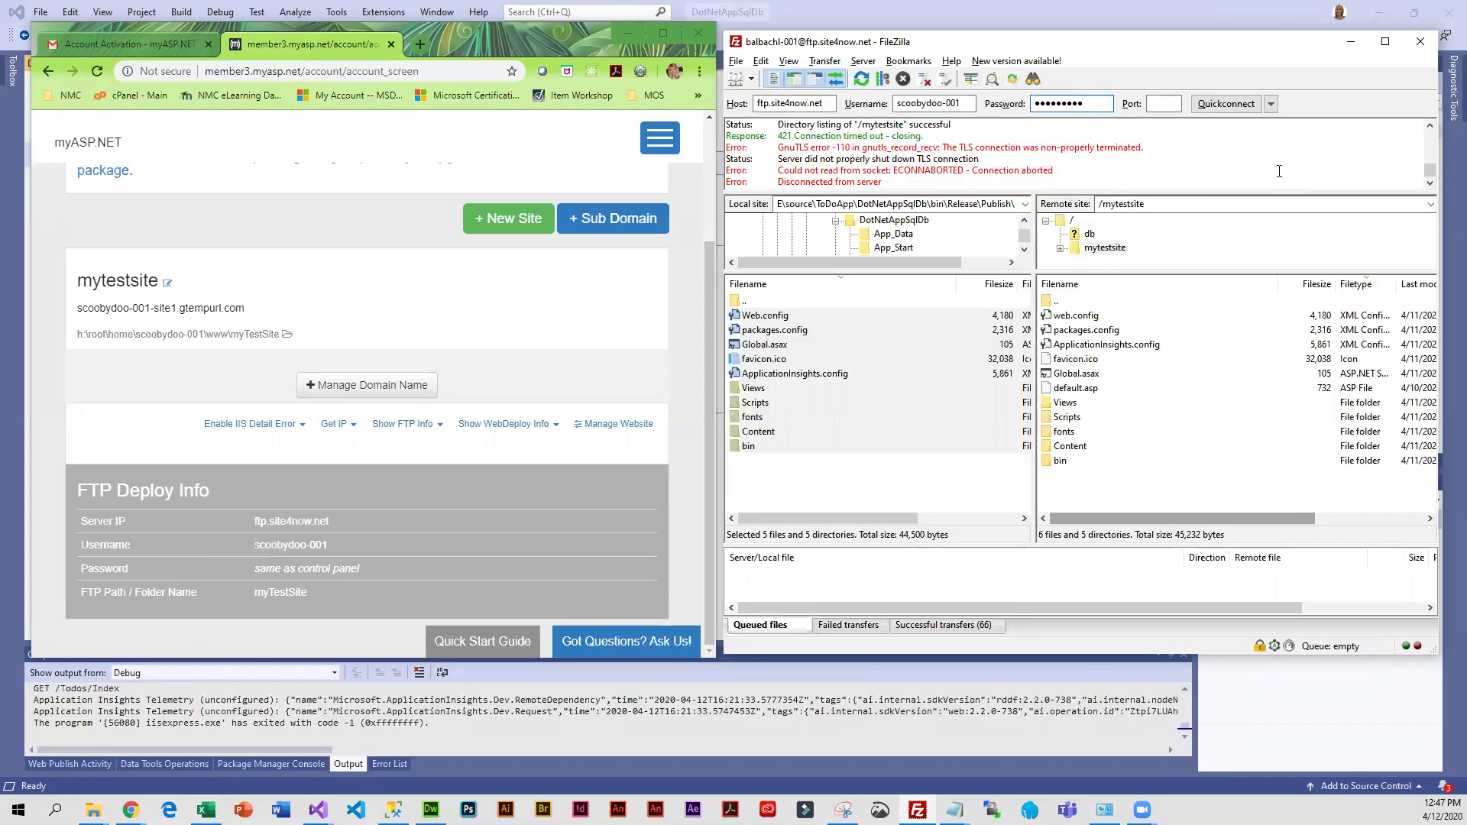
left_click_drag(1085, 103, 1006, 106)
type("•")
left_click(1245, 107)
left_click(1105, 388)
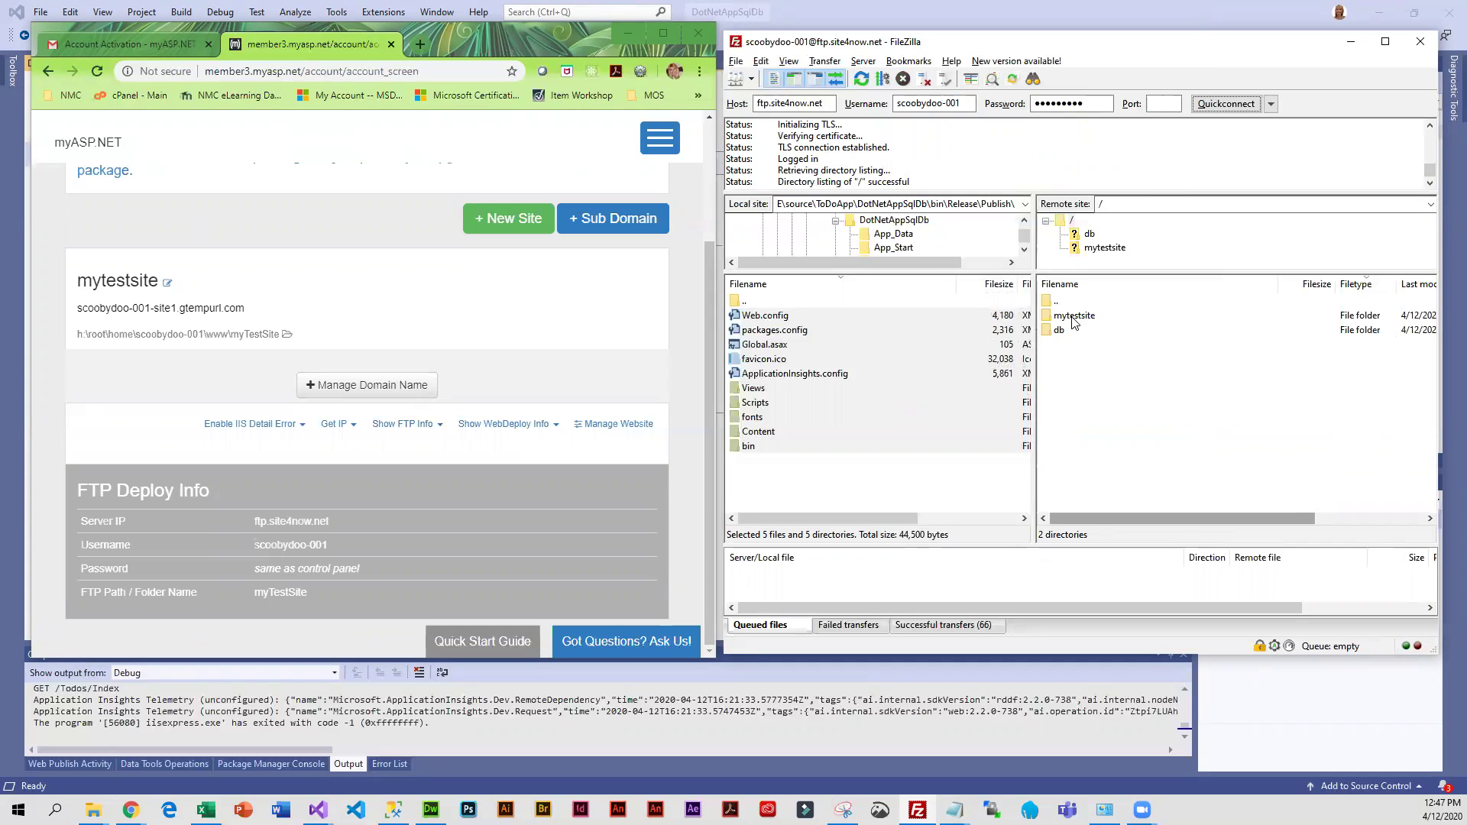
Open the remote mytestsite folder and go to the local repos folder
double_click(1050, 318)
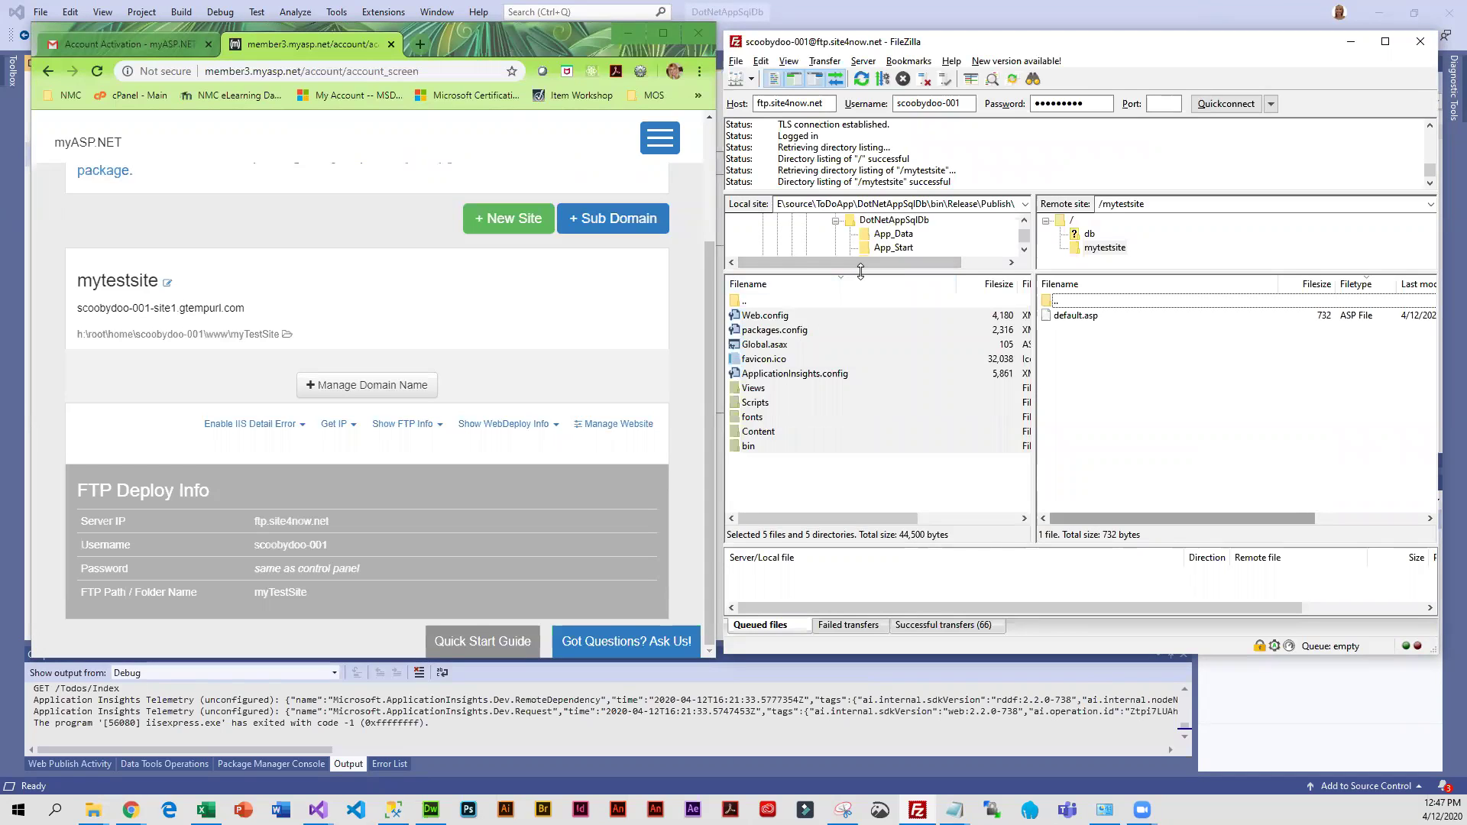
left_click_drag(860, 271, 861, 357)
scroll(827, 304, "up", 2)
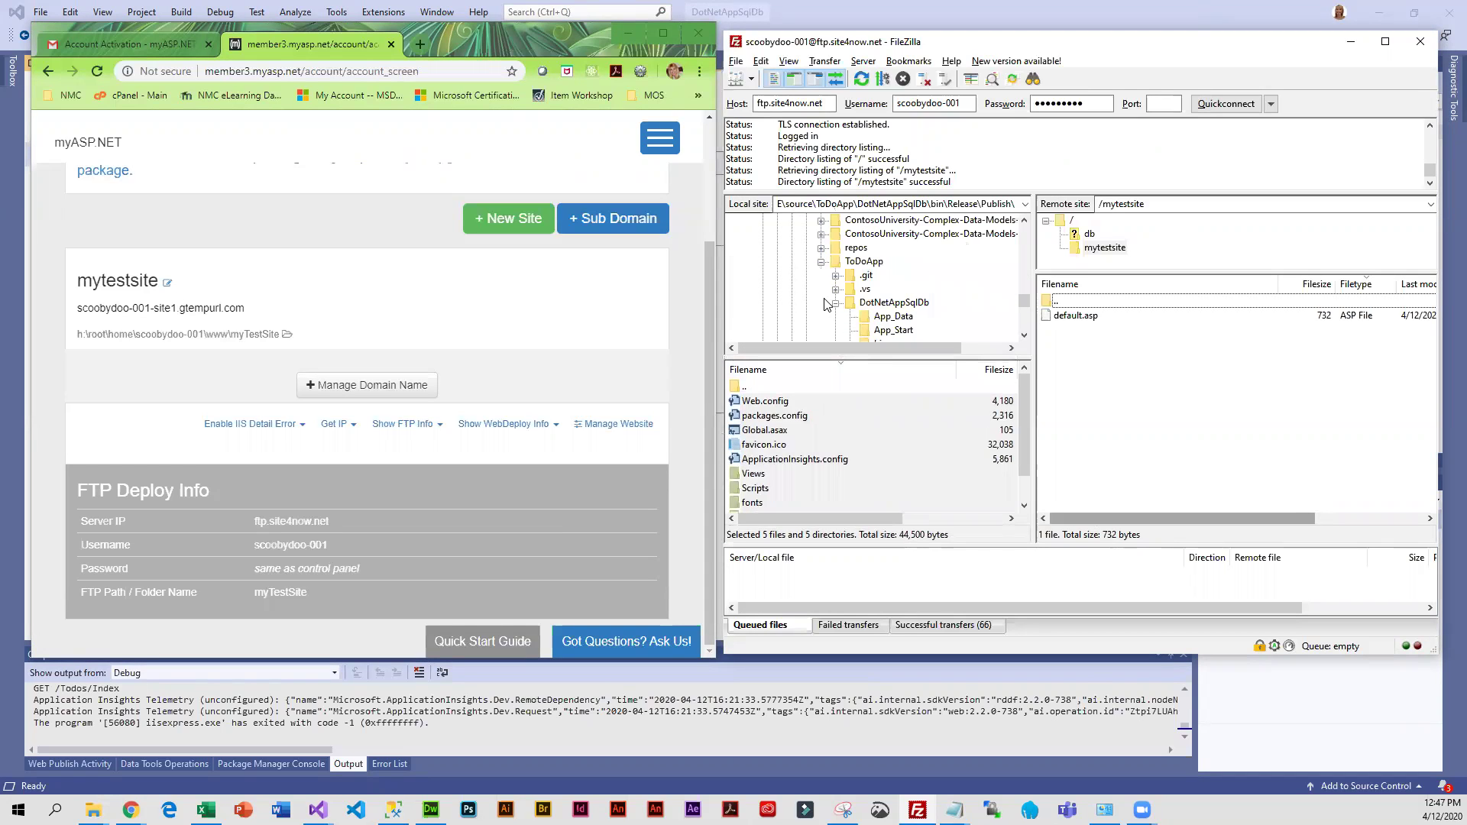
left_click(861, 250)
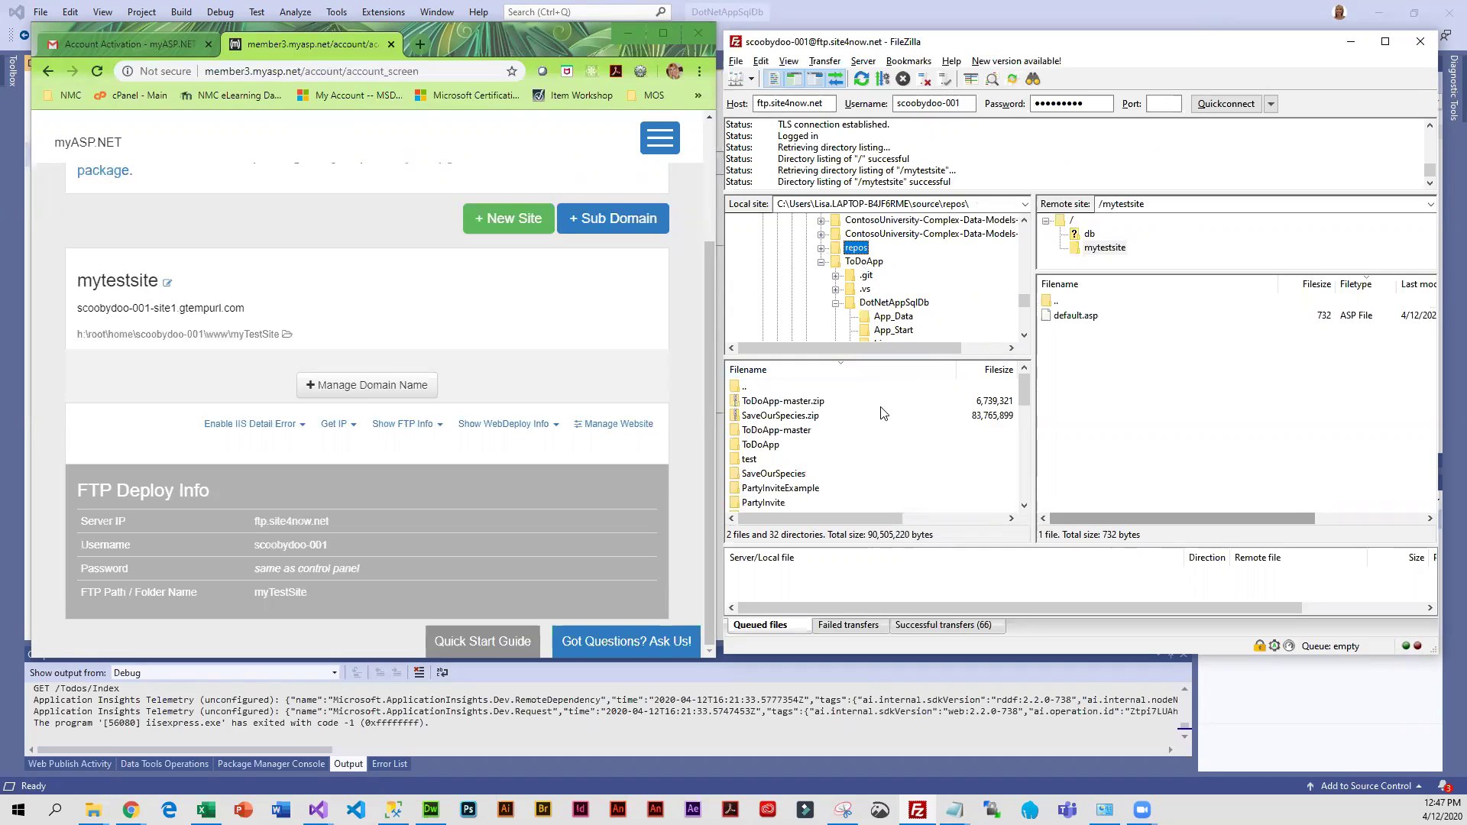
Browse locally to ToDoApp-master\ToDoApp-master\DotNetAppSqlDb\bin\Release\Publish and select all its contents
double_click(751, 433)
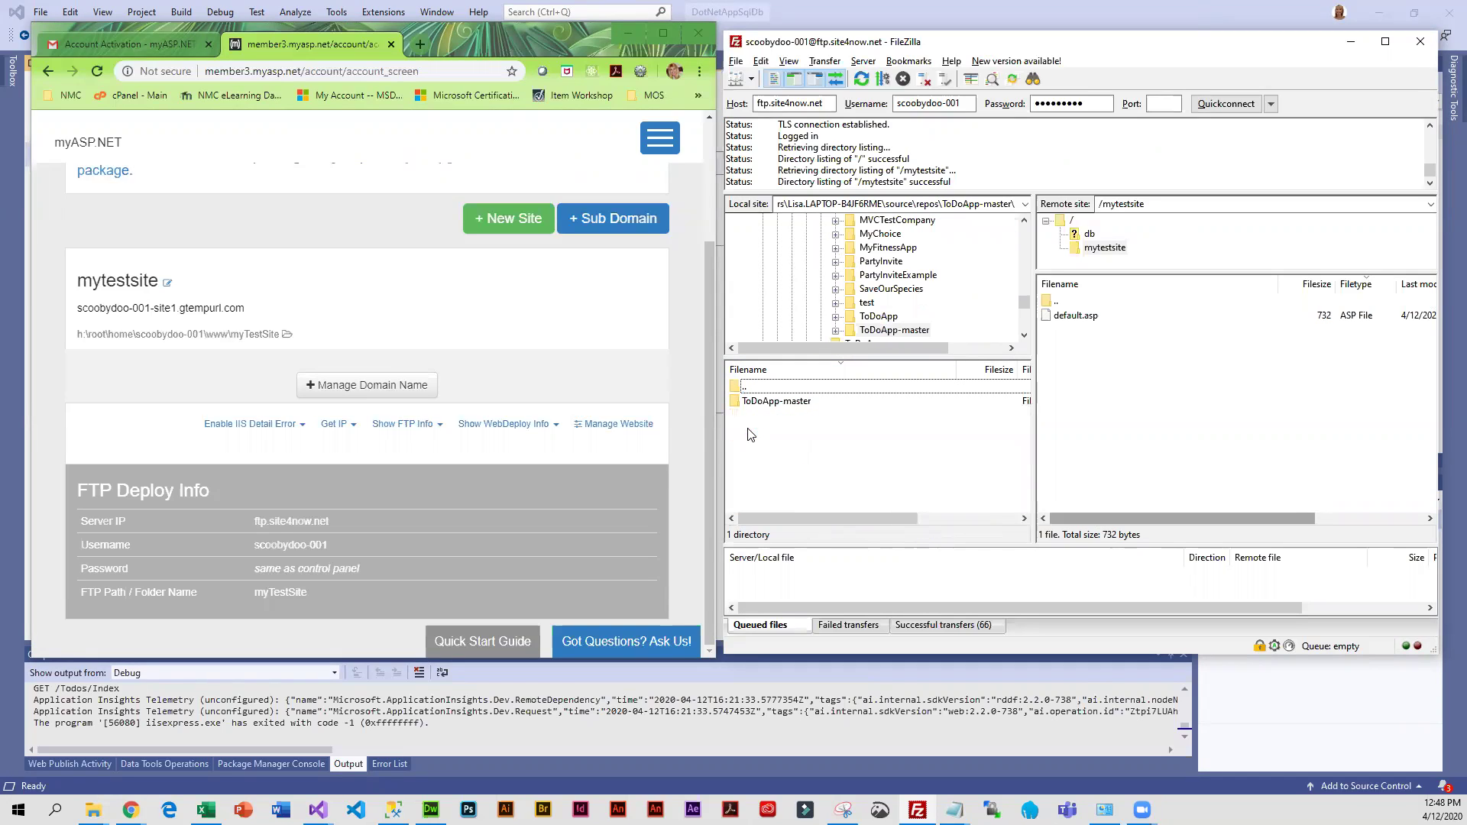
left_click(759, 403)
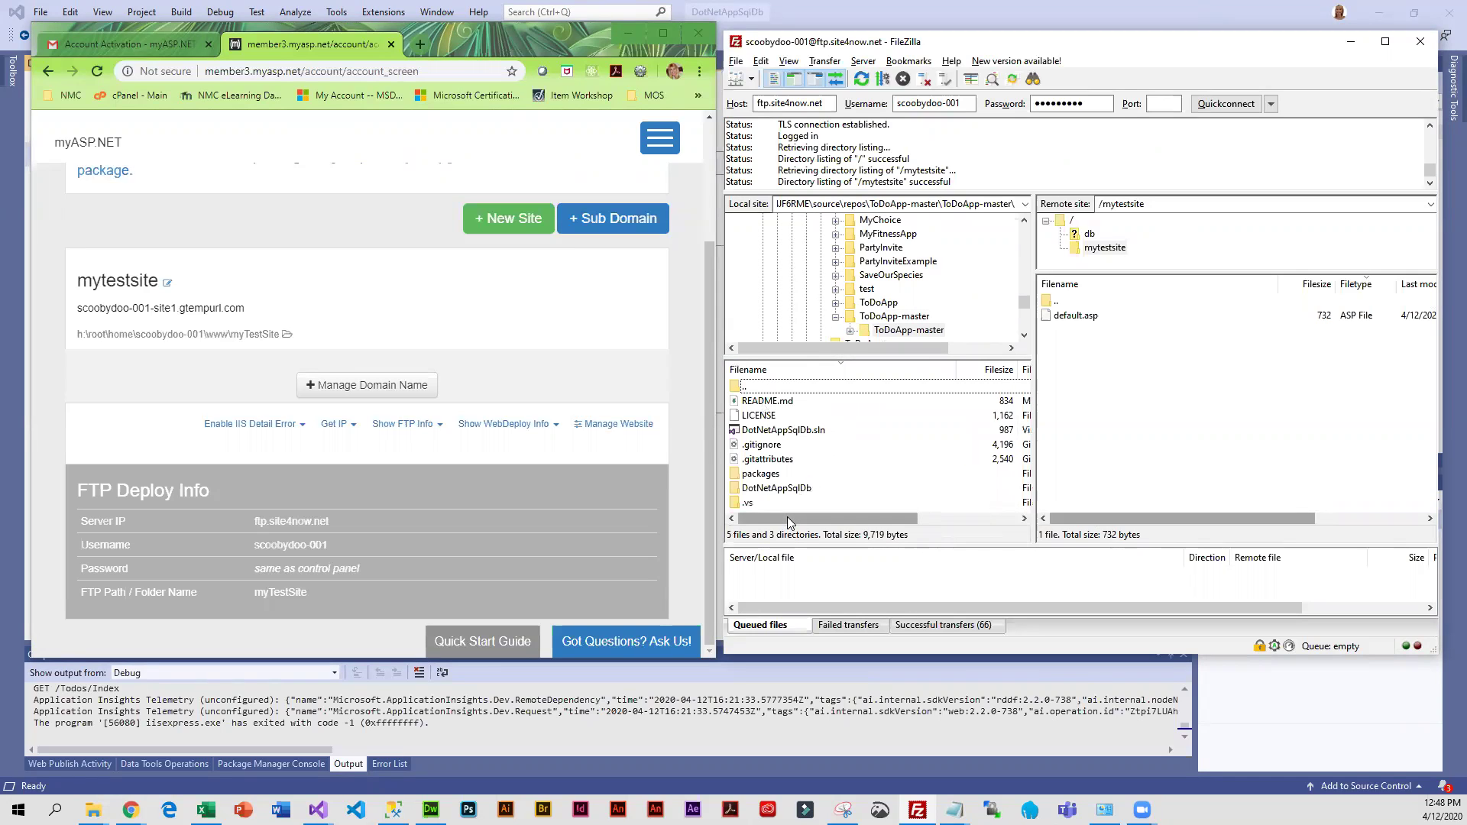
double_click(758, 487)
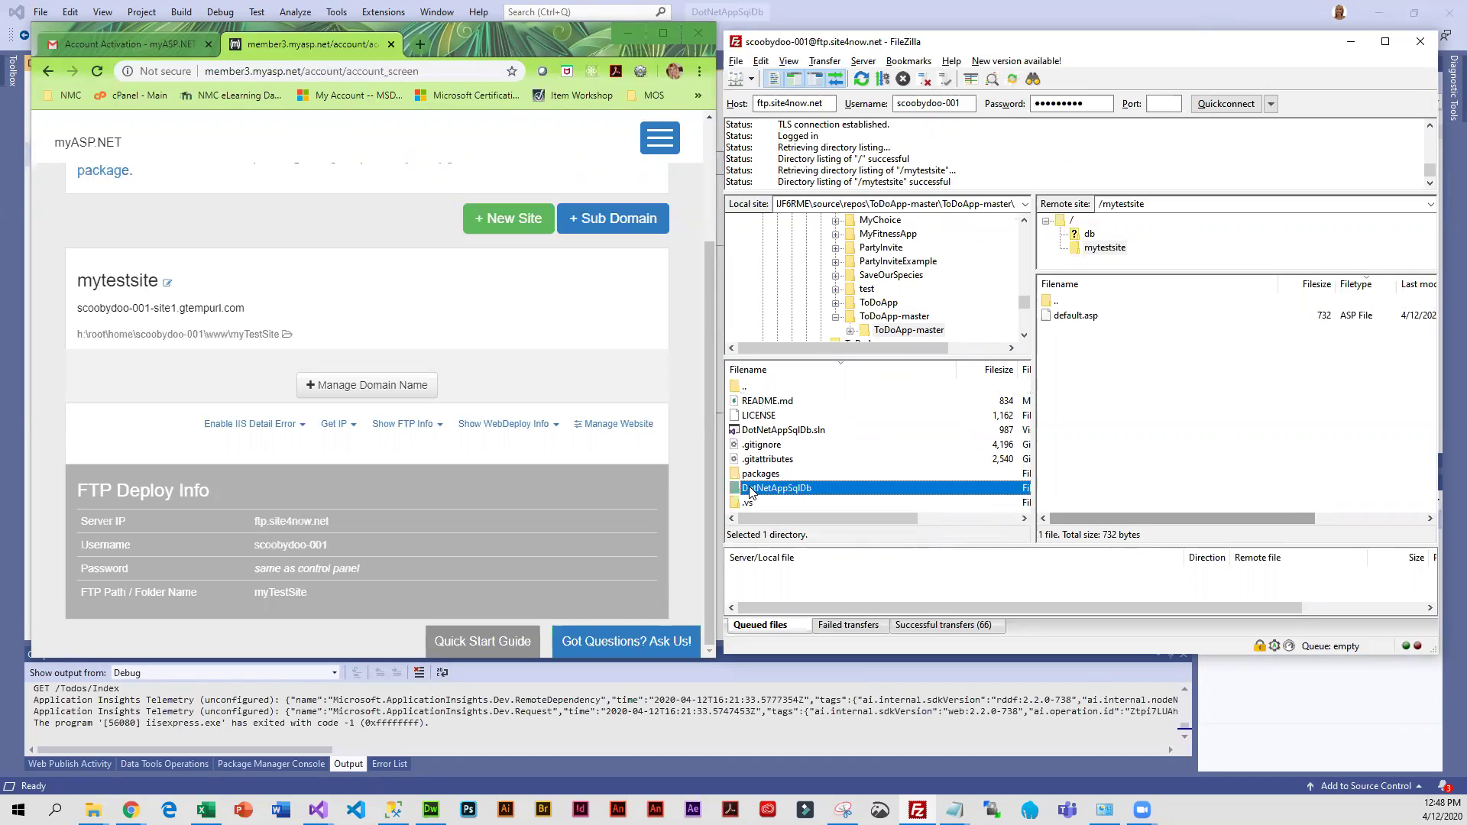
scroll(767, 480, "down", 4)
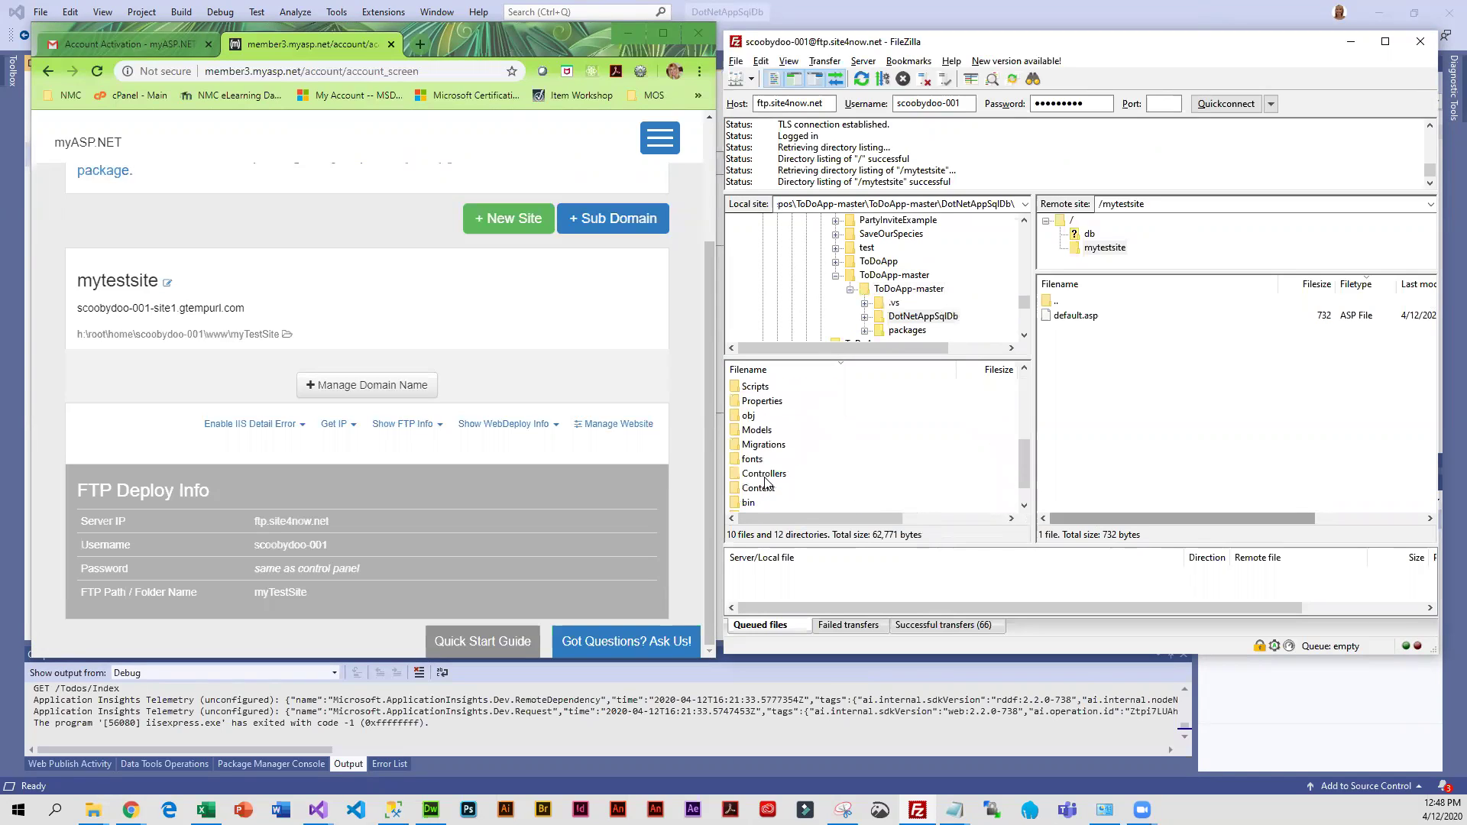
double_click(764, 504)
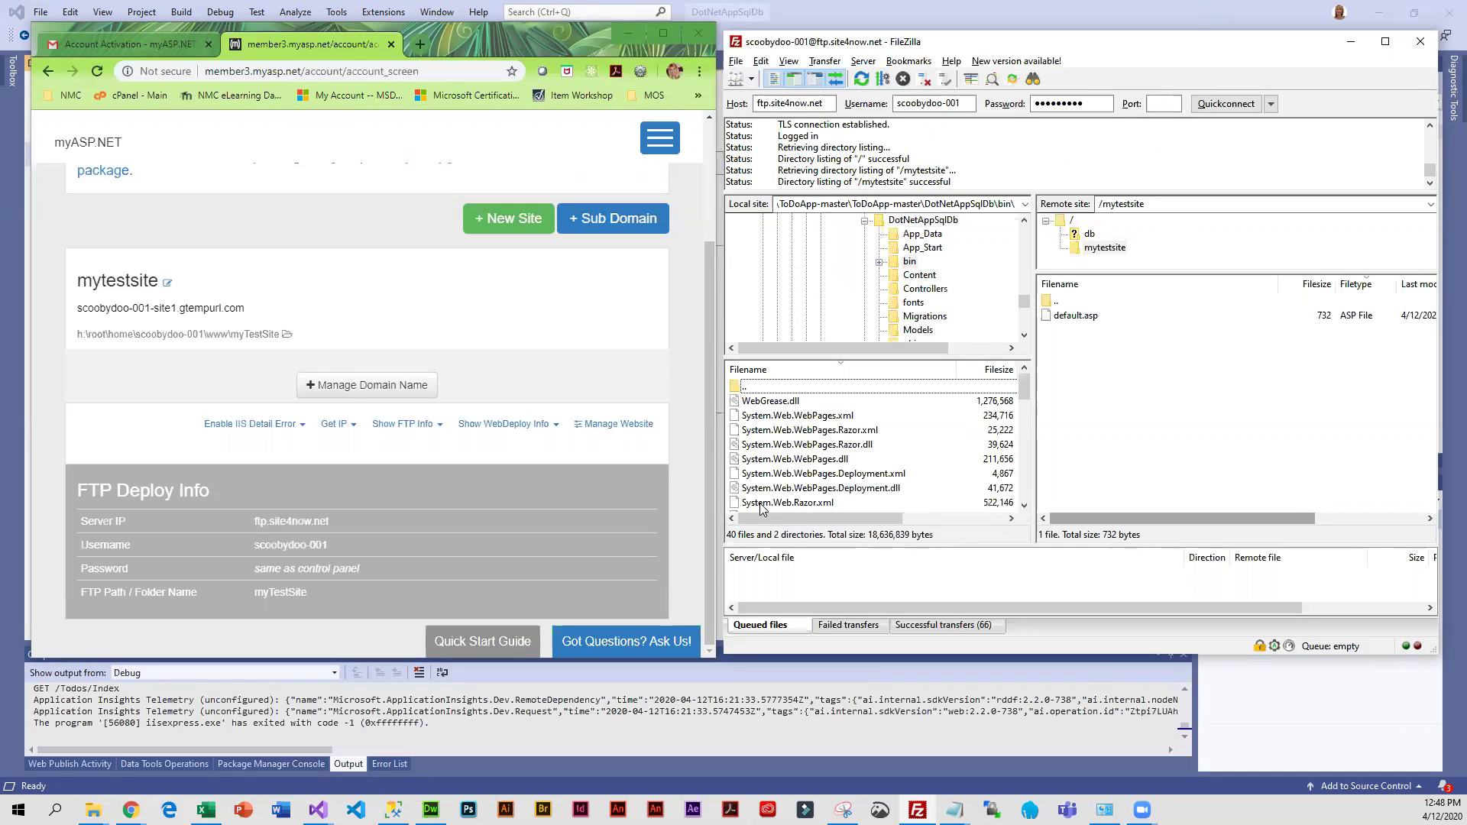
scroll(779, 483, "down", 10)
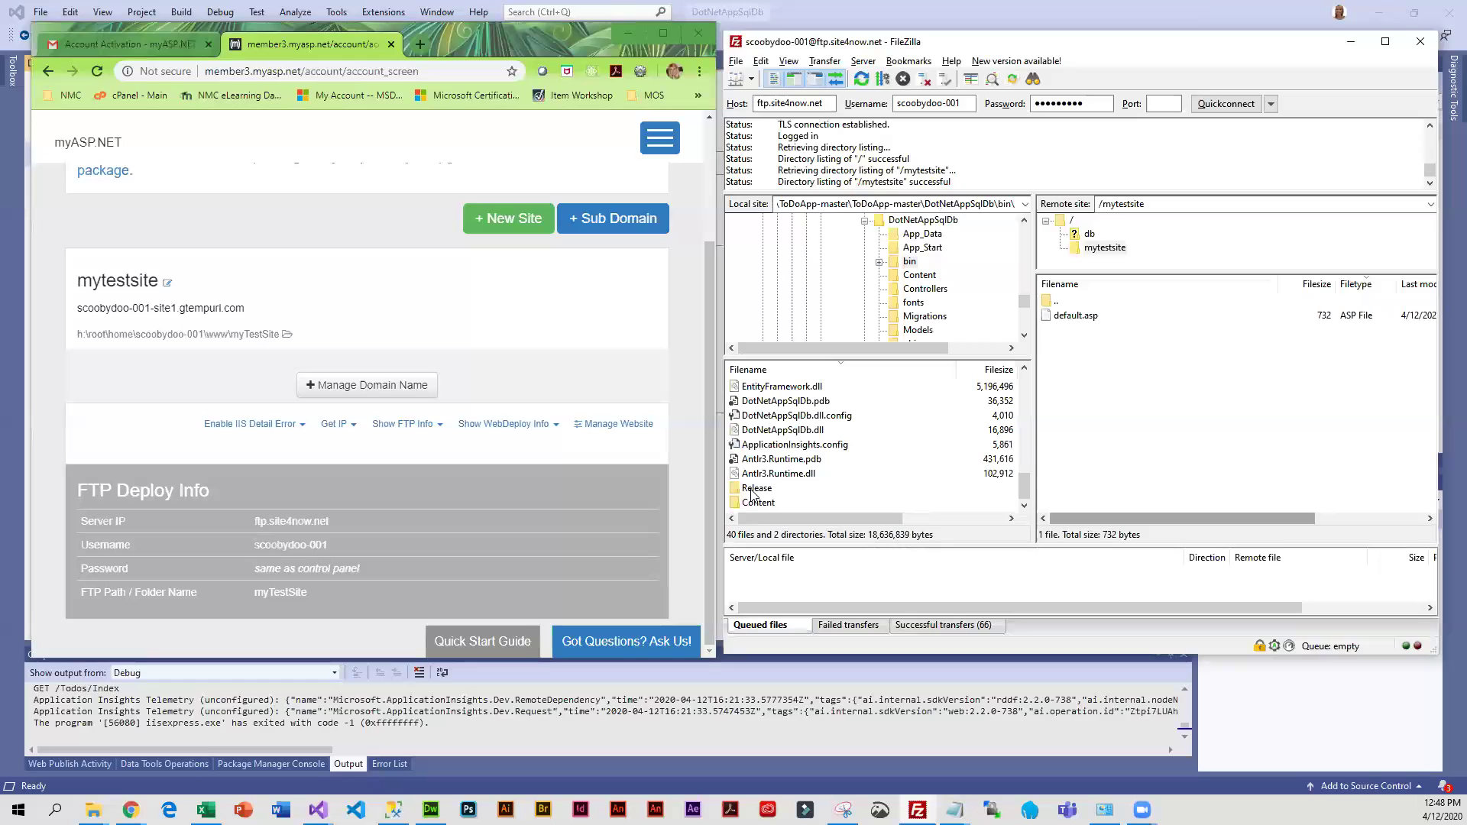
double_click(753, 489)
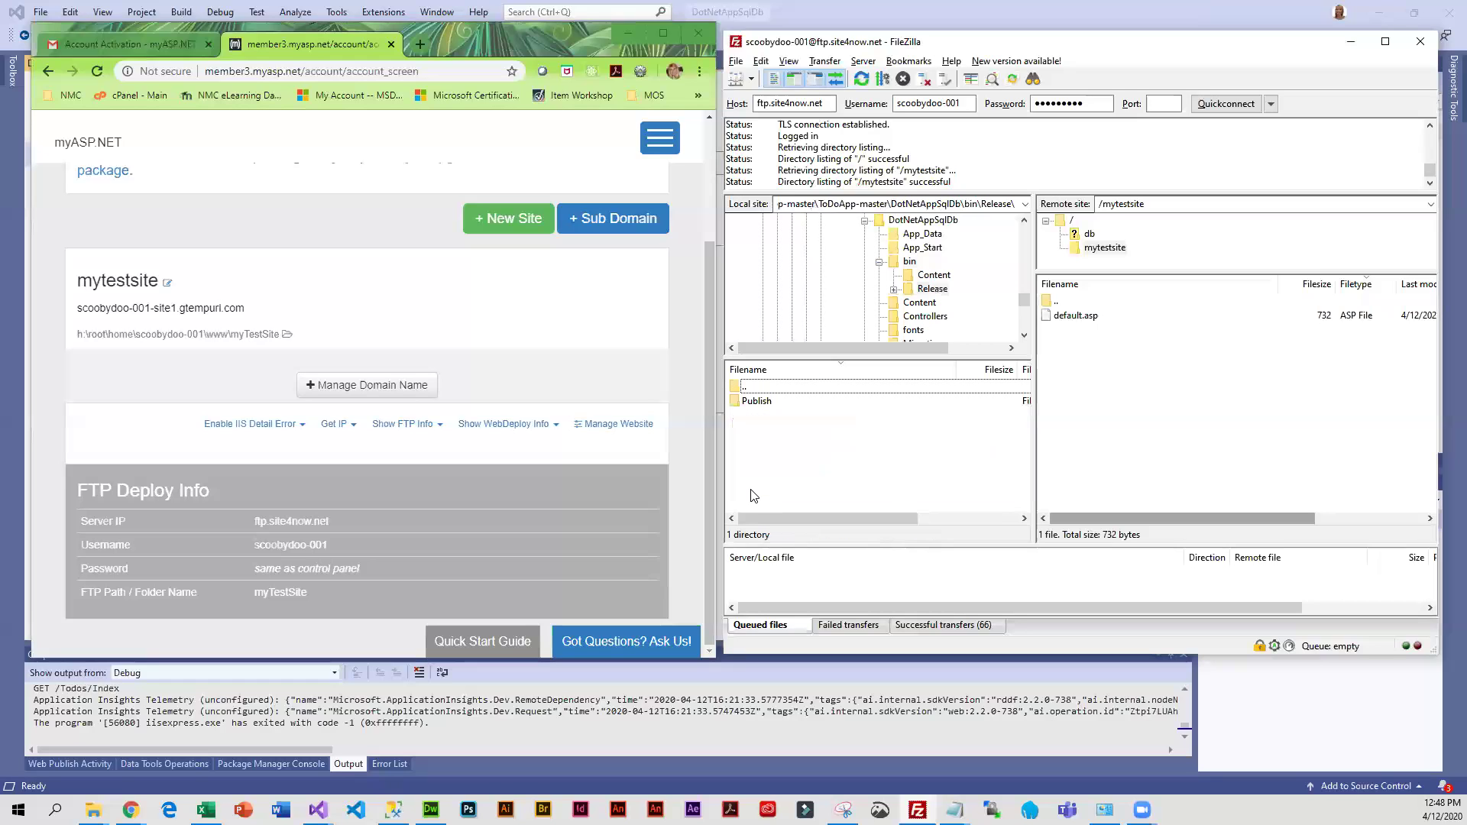
double_click(746, 406)
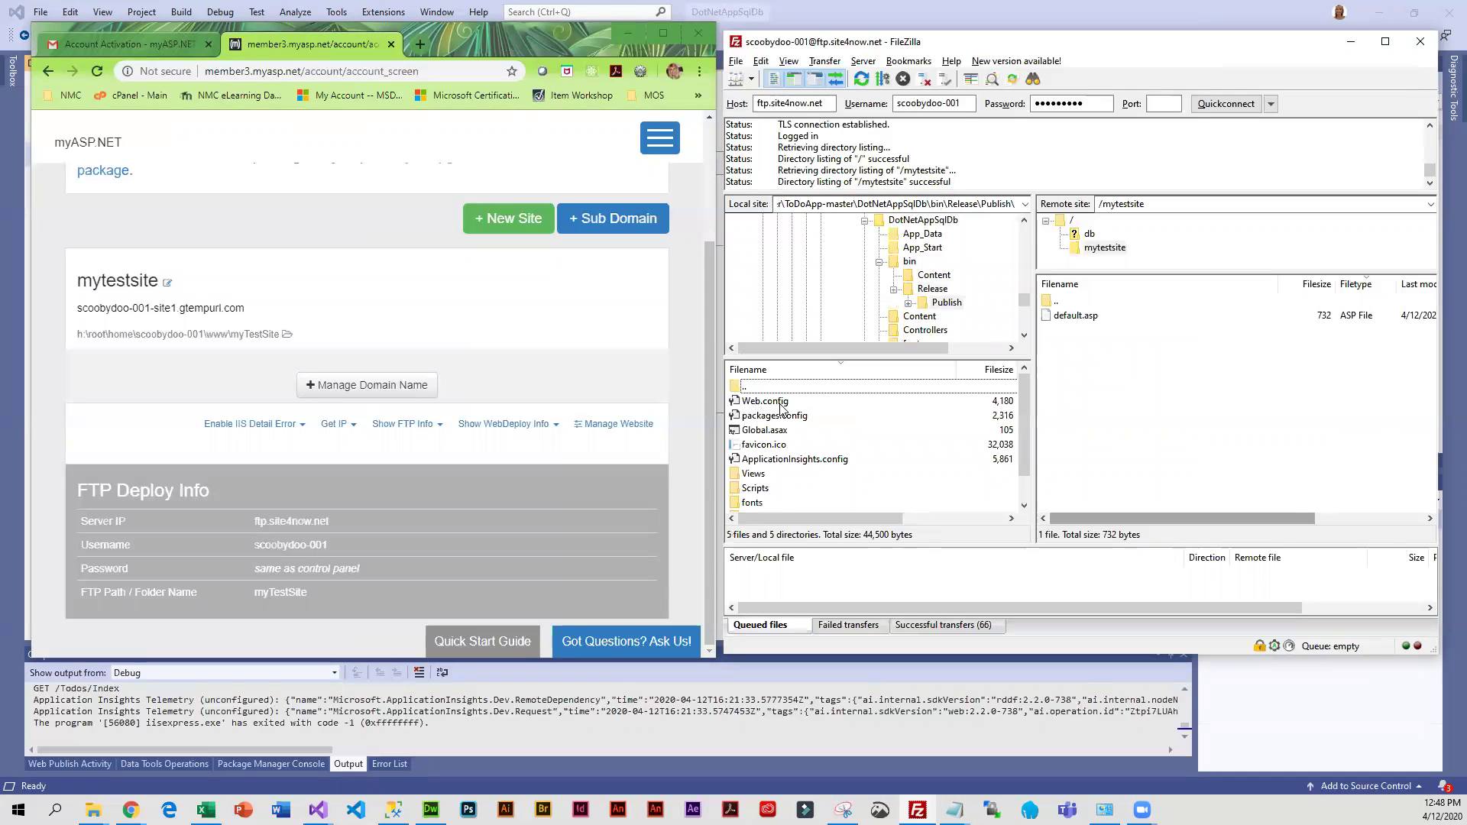
left_click(784, 412)
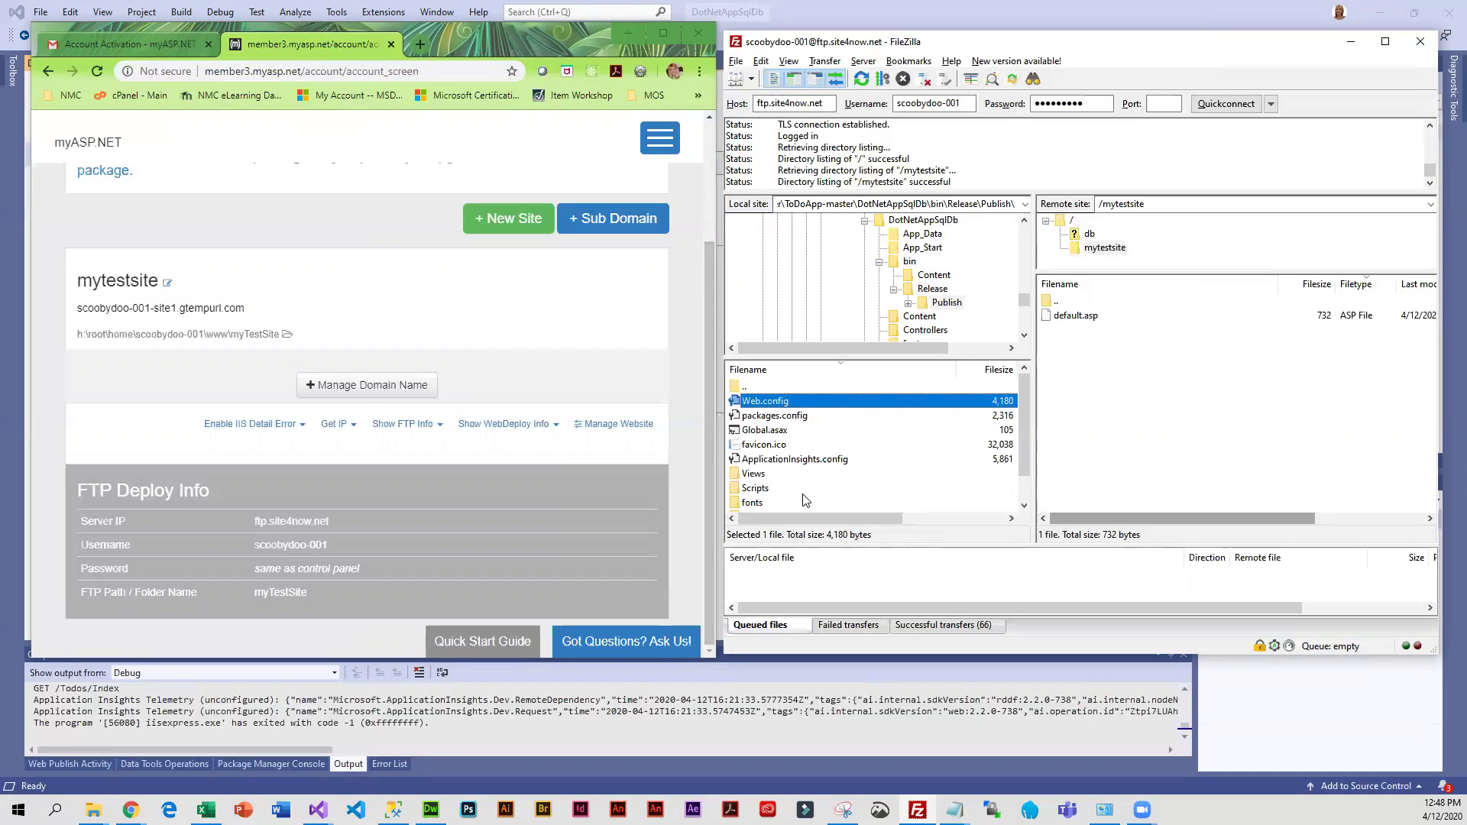
scroll(787, 487, "down", 1)
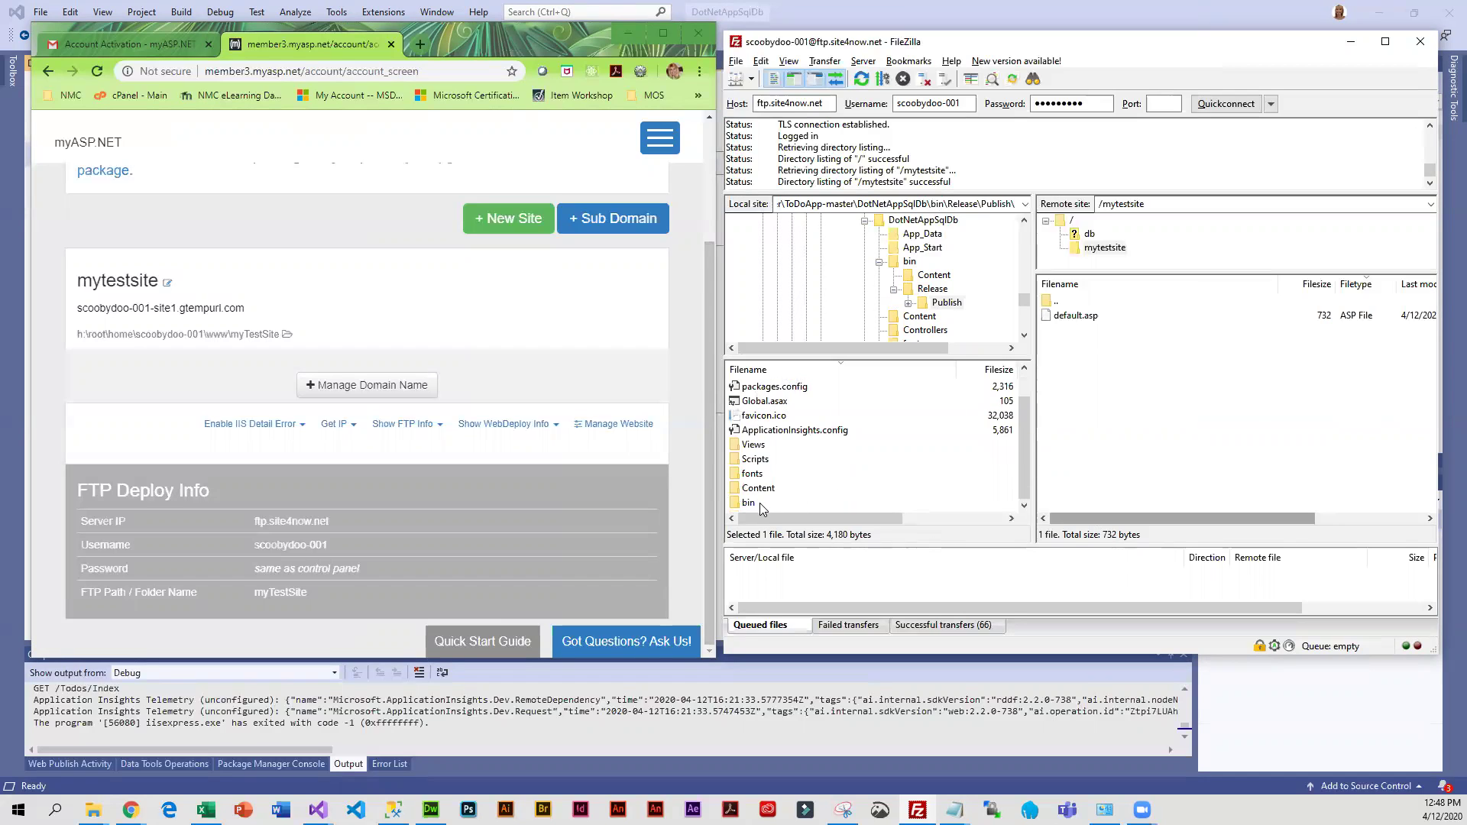
left_click(760, 504, "shift")
Upload the selected Publish files and folders into remote /mytestsite and watch the transfer queue
left_click_drag(775, 472, 1171, 429)
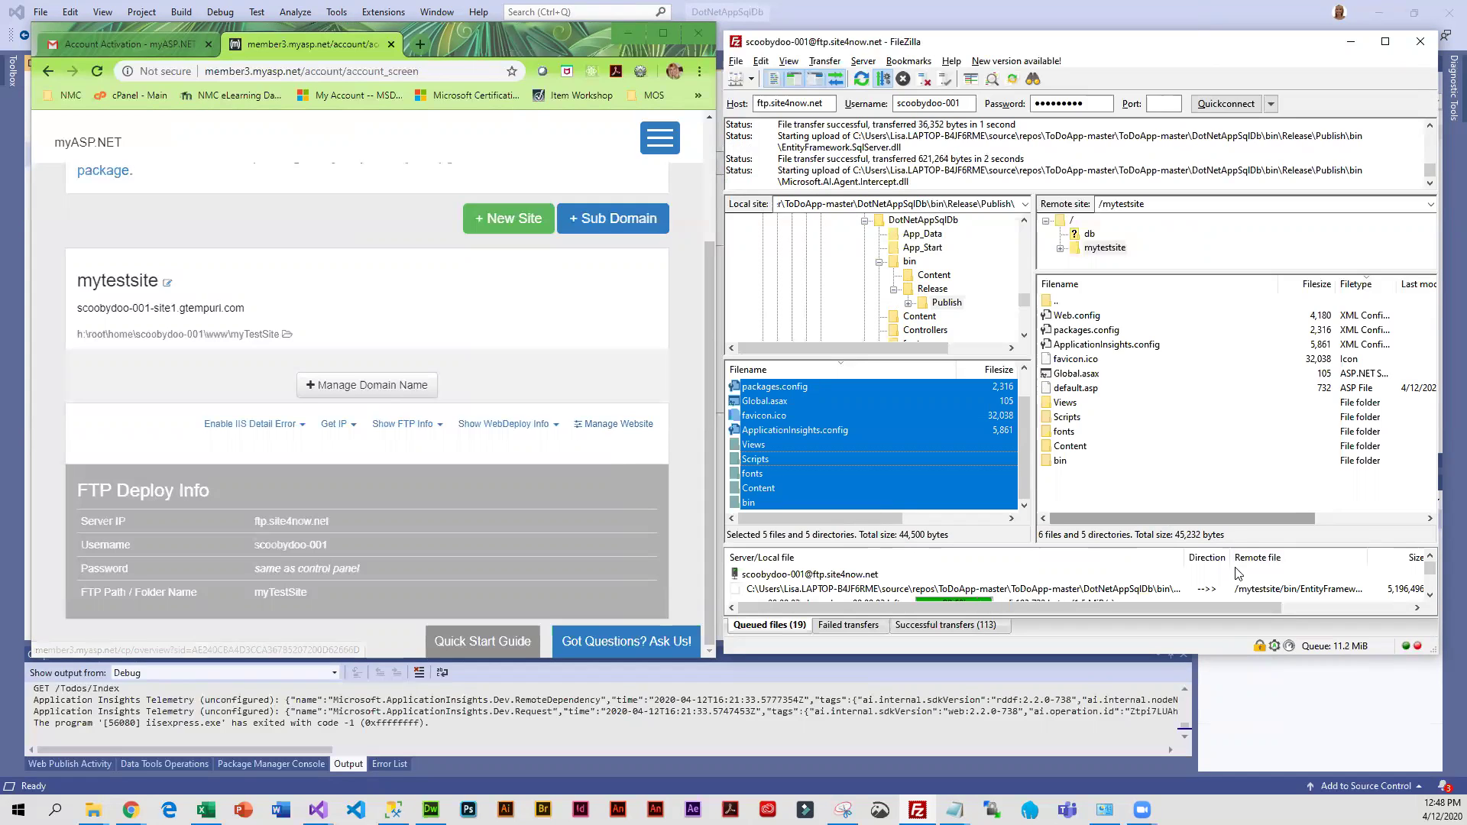
left_click_drag(1215, 545, 1225, 432)
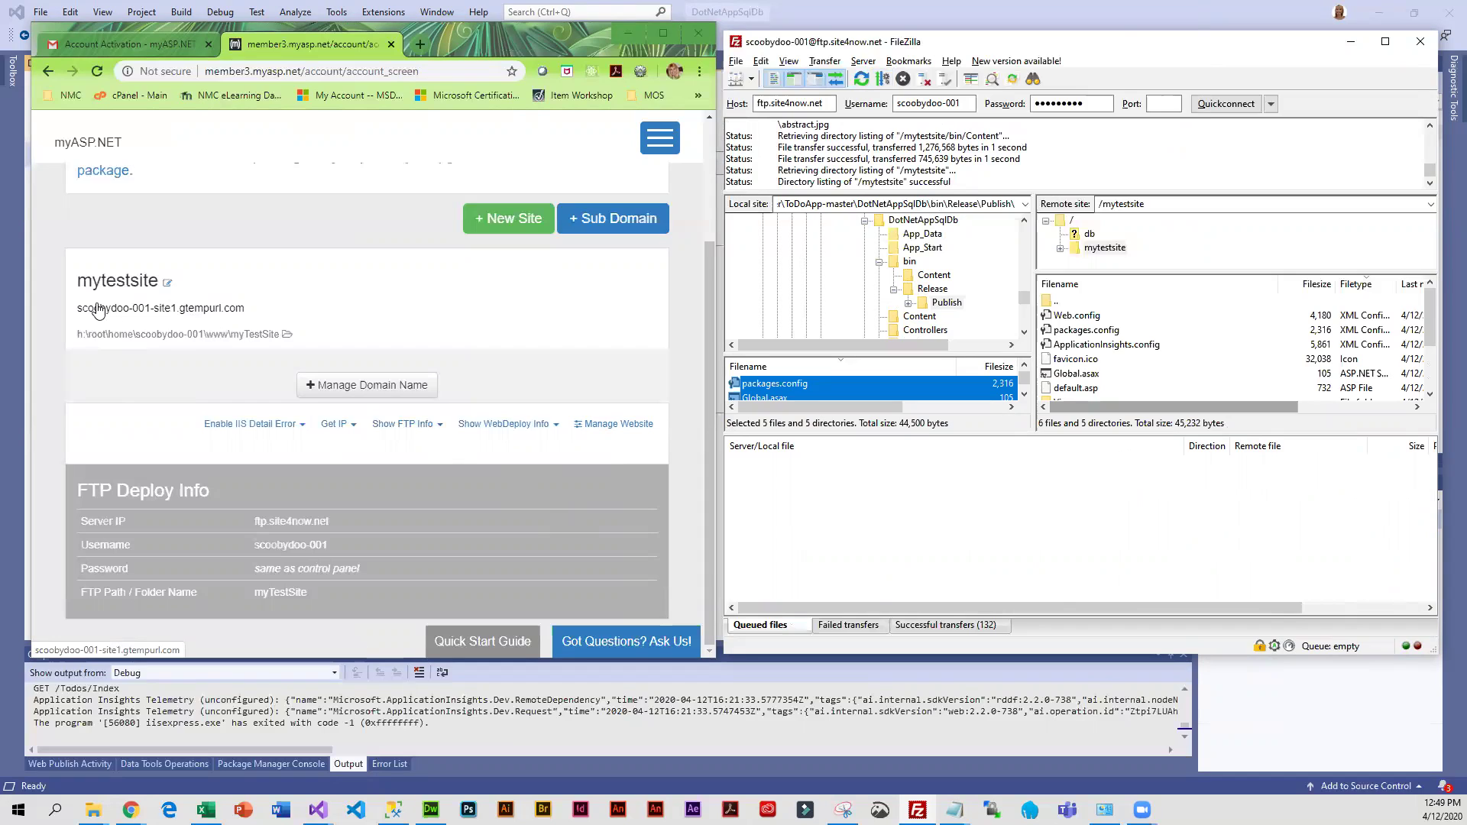
Open the live site maximized and create the task 'Eat a morning snack' dated 2020-04-12
left_click(200, 314)
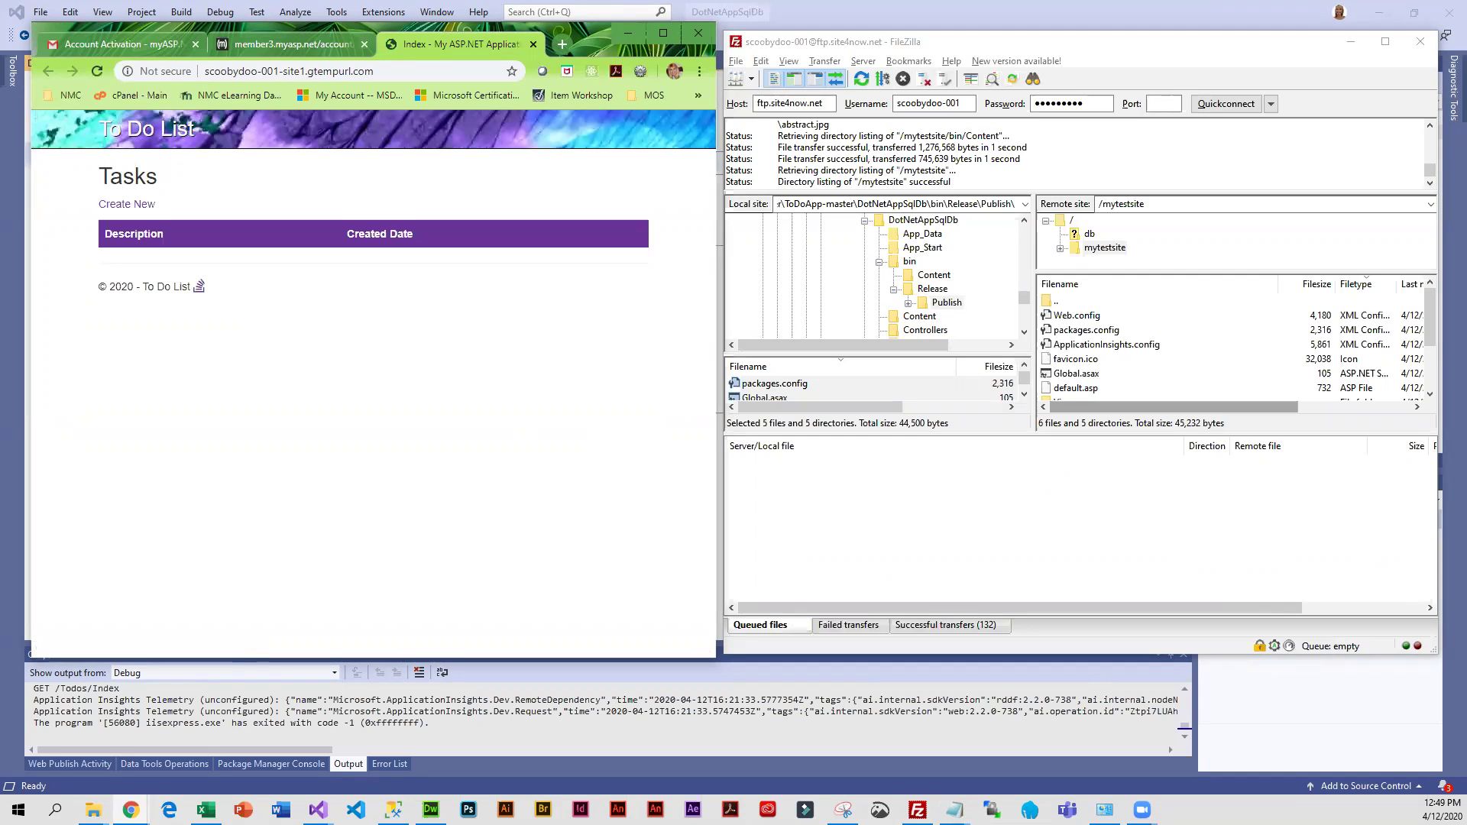
left_click(663, 33)
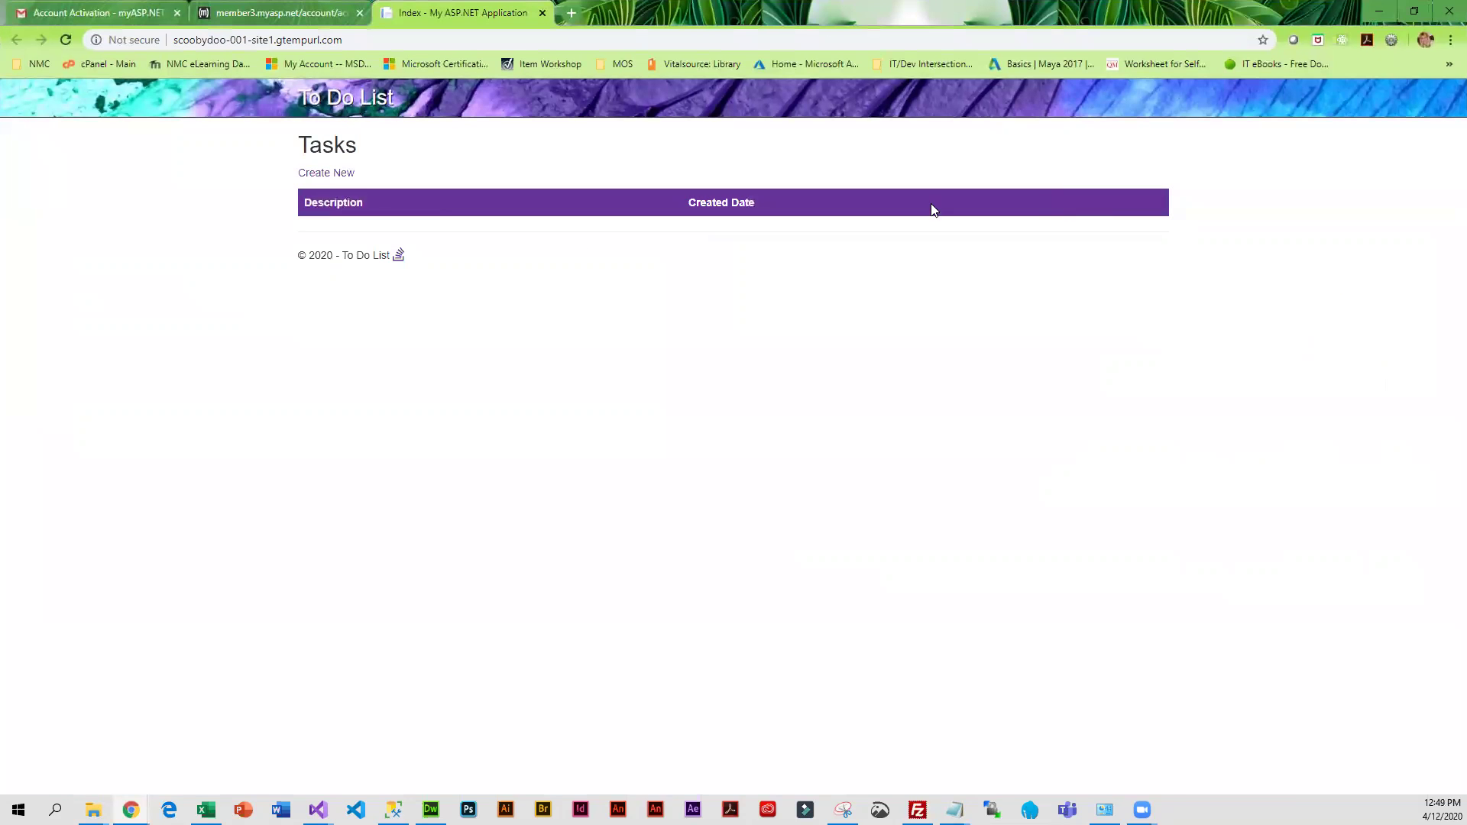
left_click(333, 174)
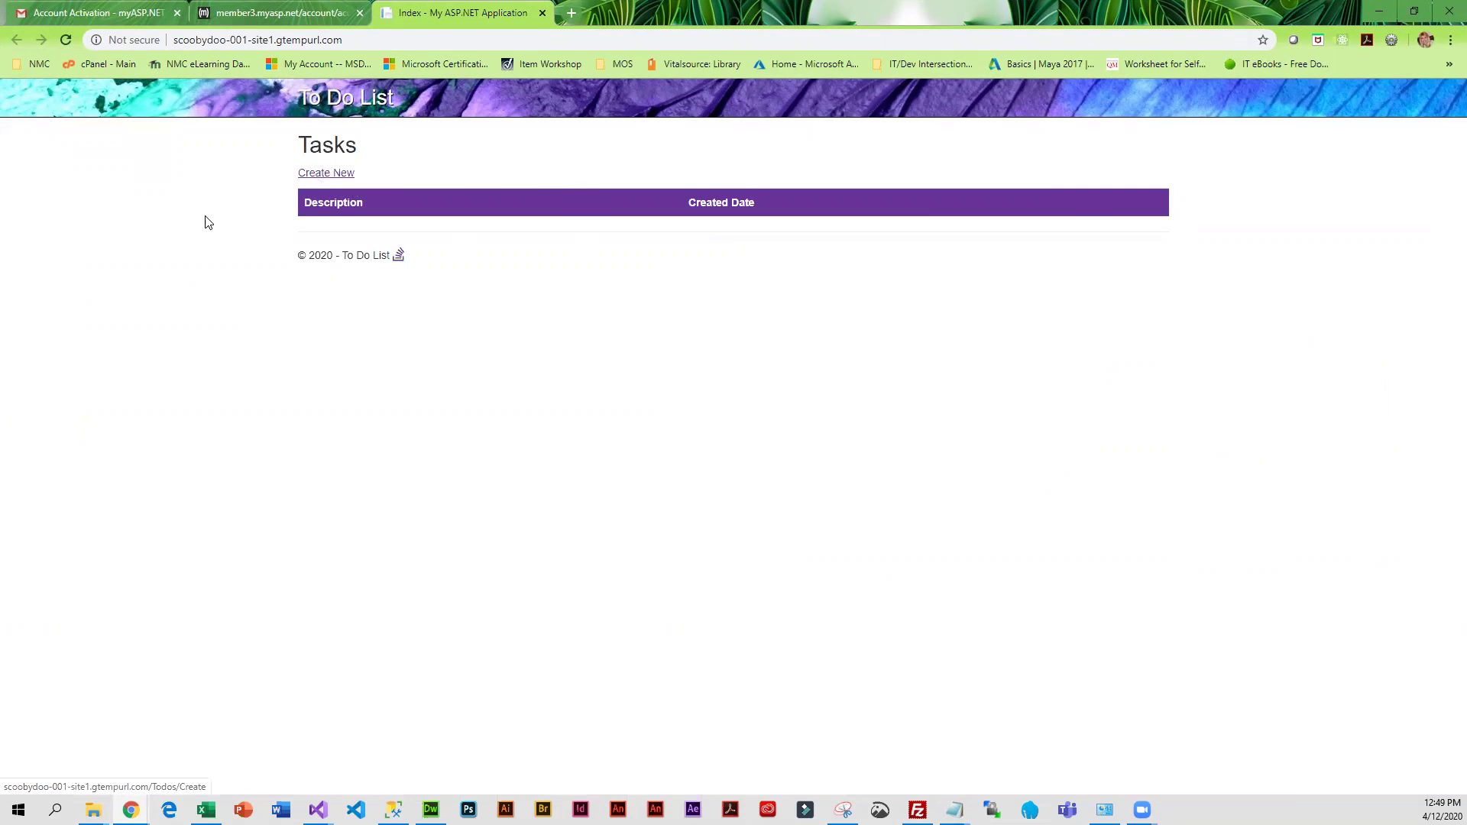
left_click(329, 175)
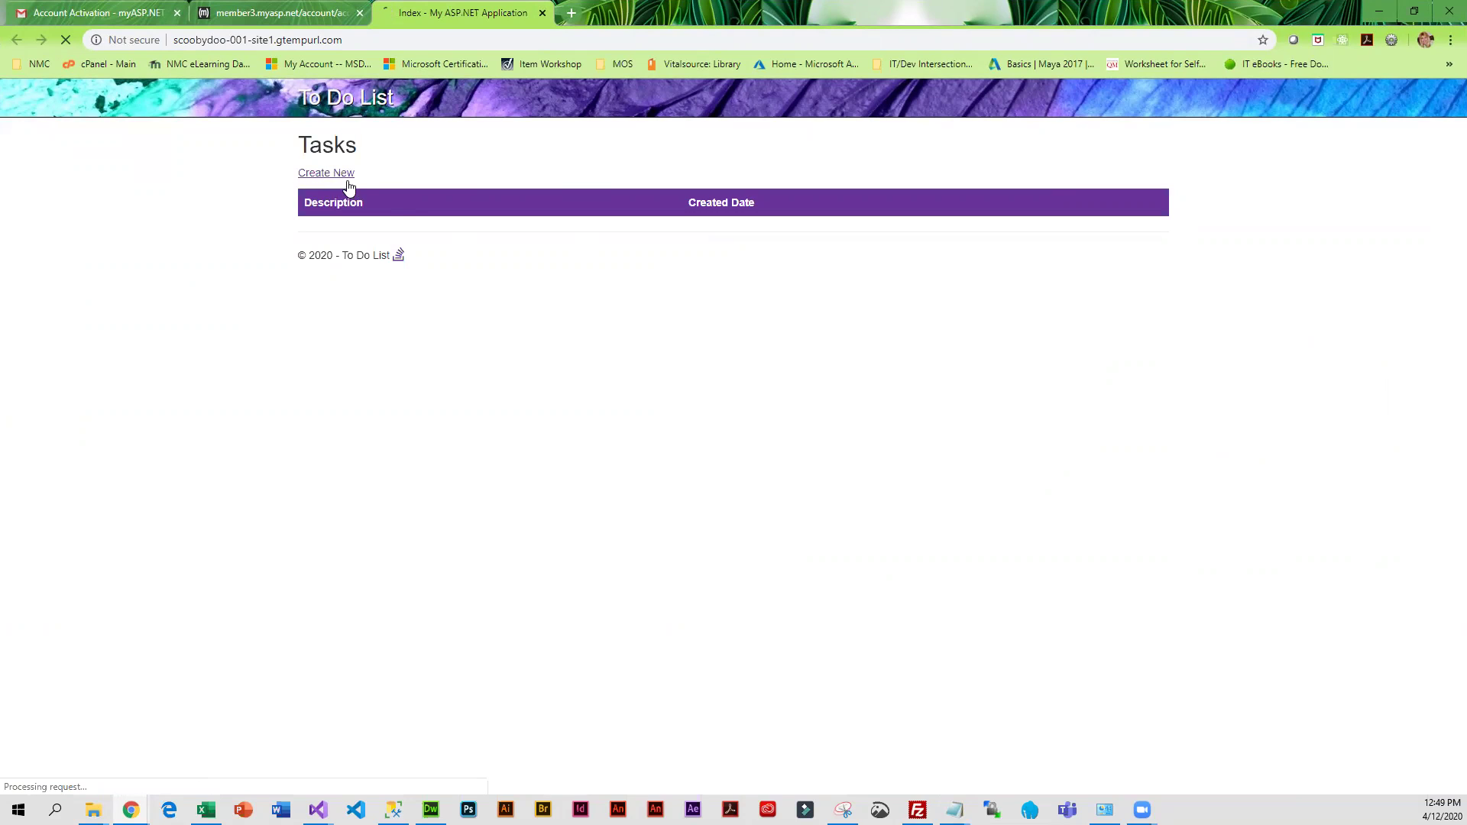
left_click(474, 194)
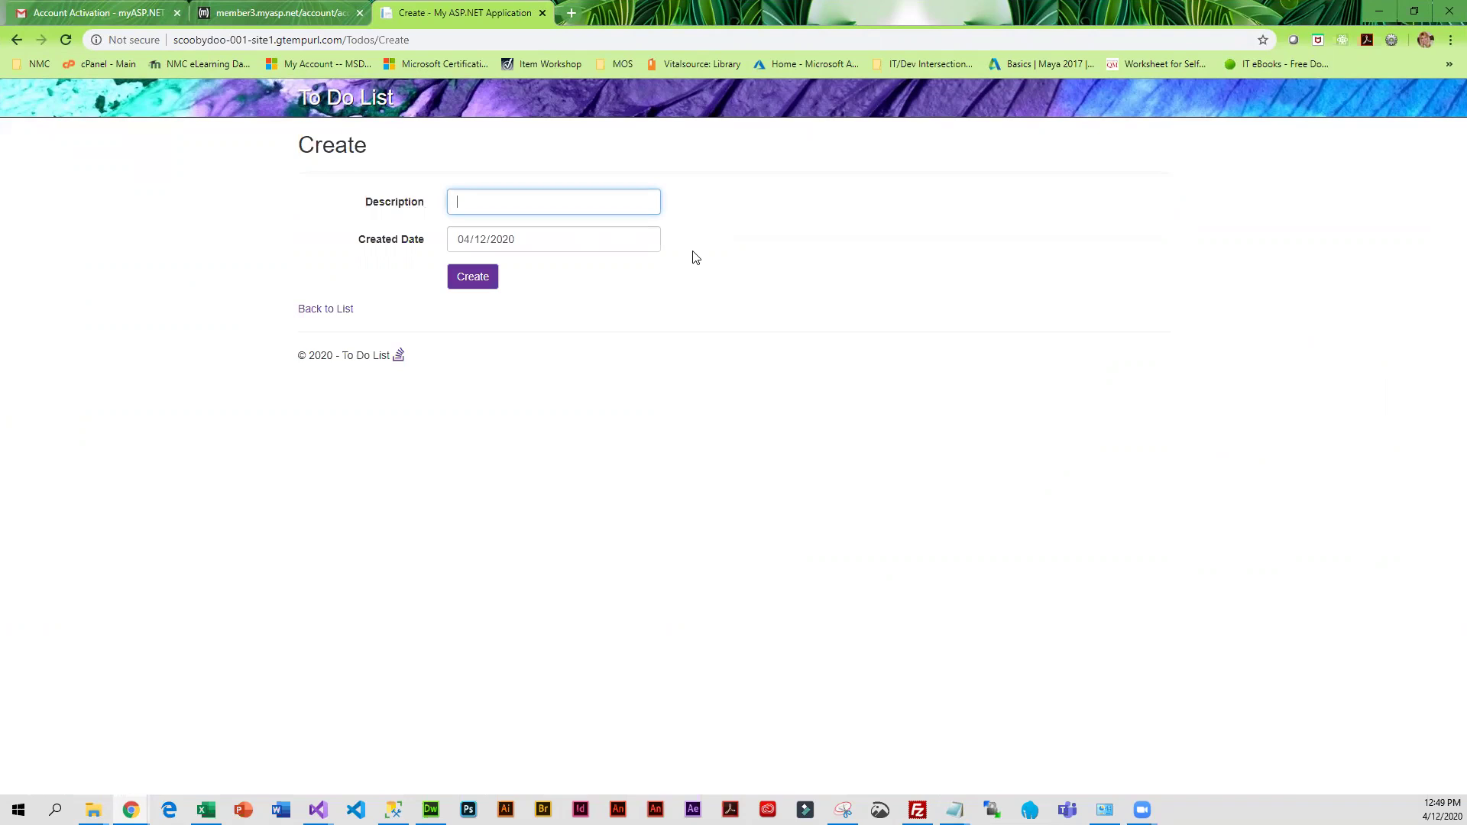
type("Eat a morning snack")
left_click(475, 271)
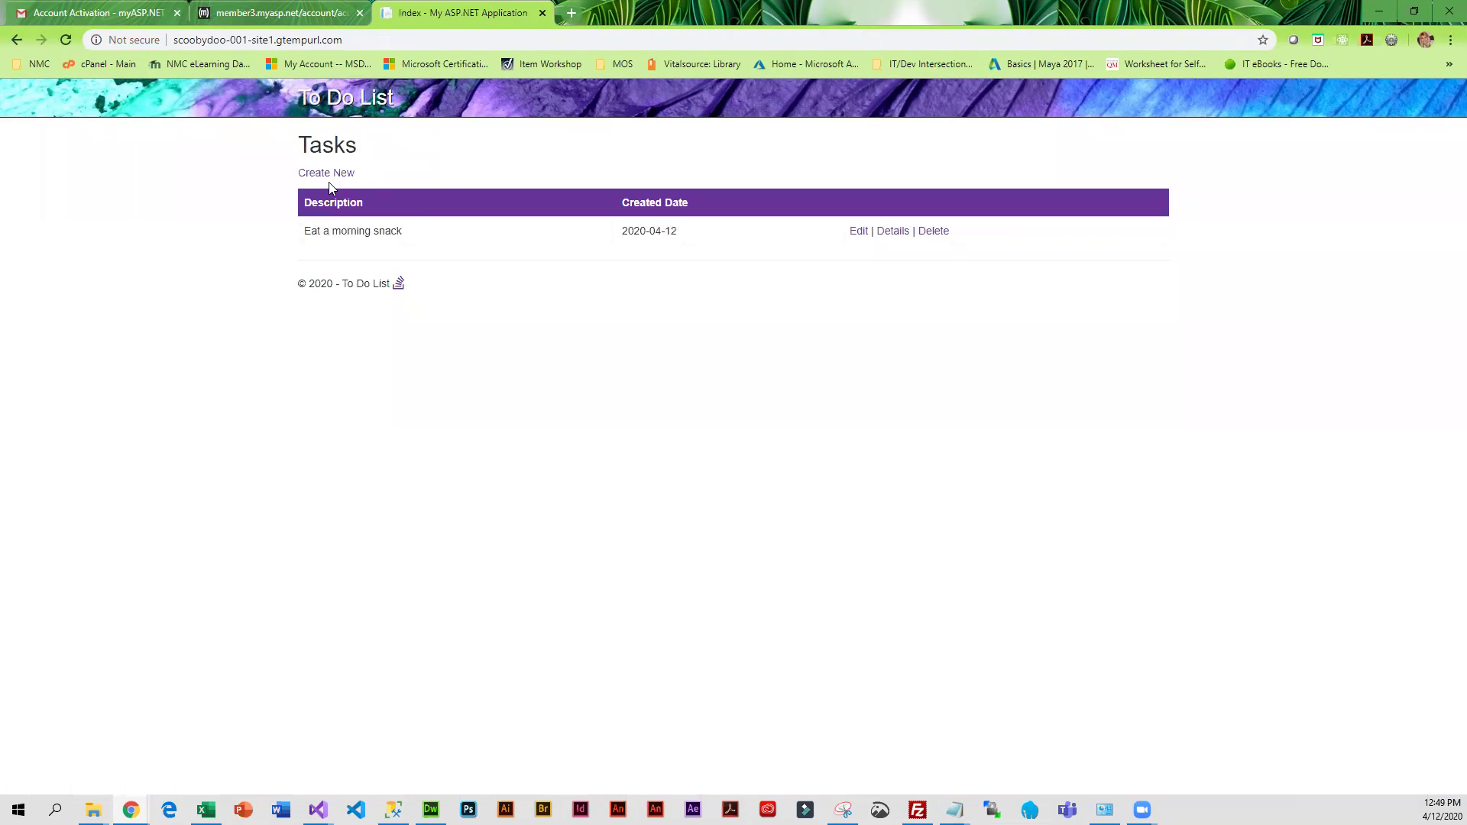
Add a new task 'Eat lunch'
left_click(326, 174)
left_click(515, 196)
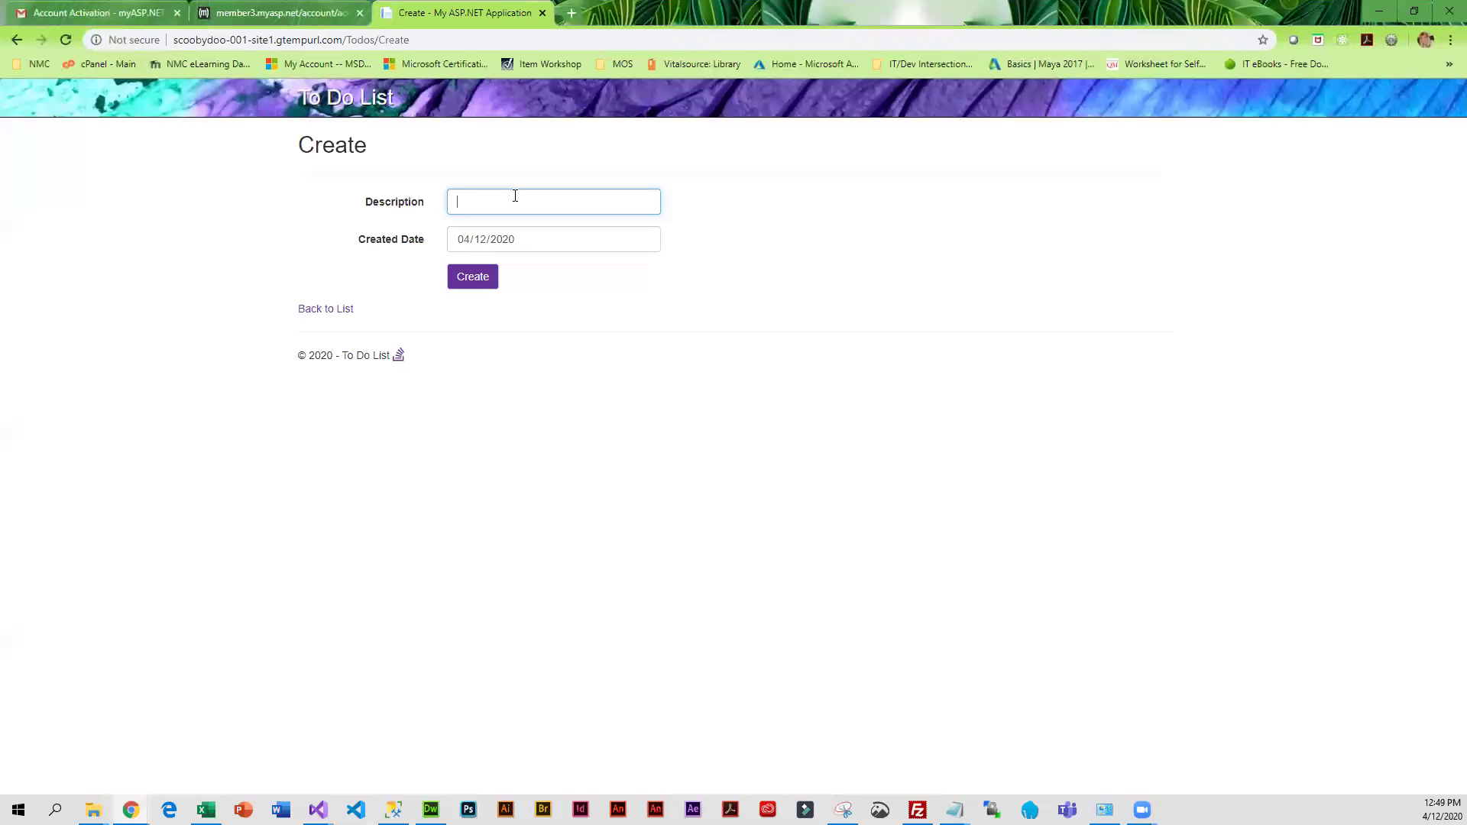
type("Eat luch")
left_click(473, 279)
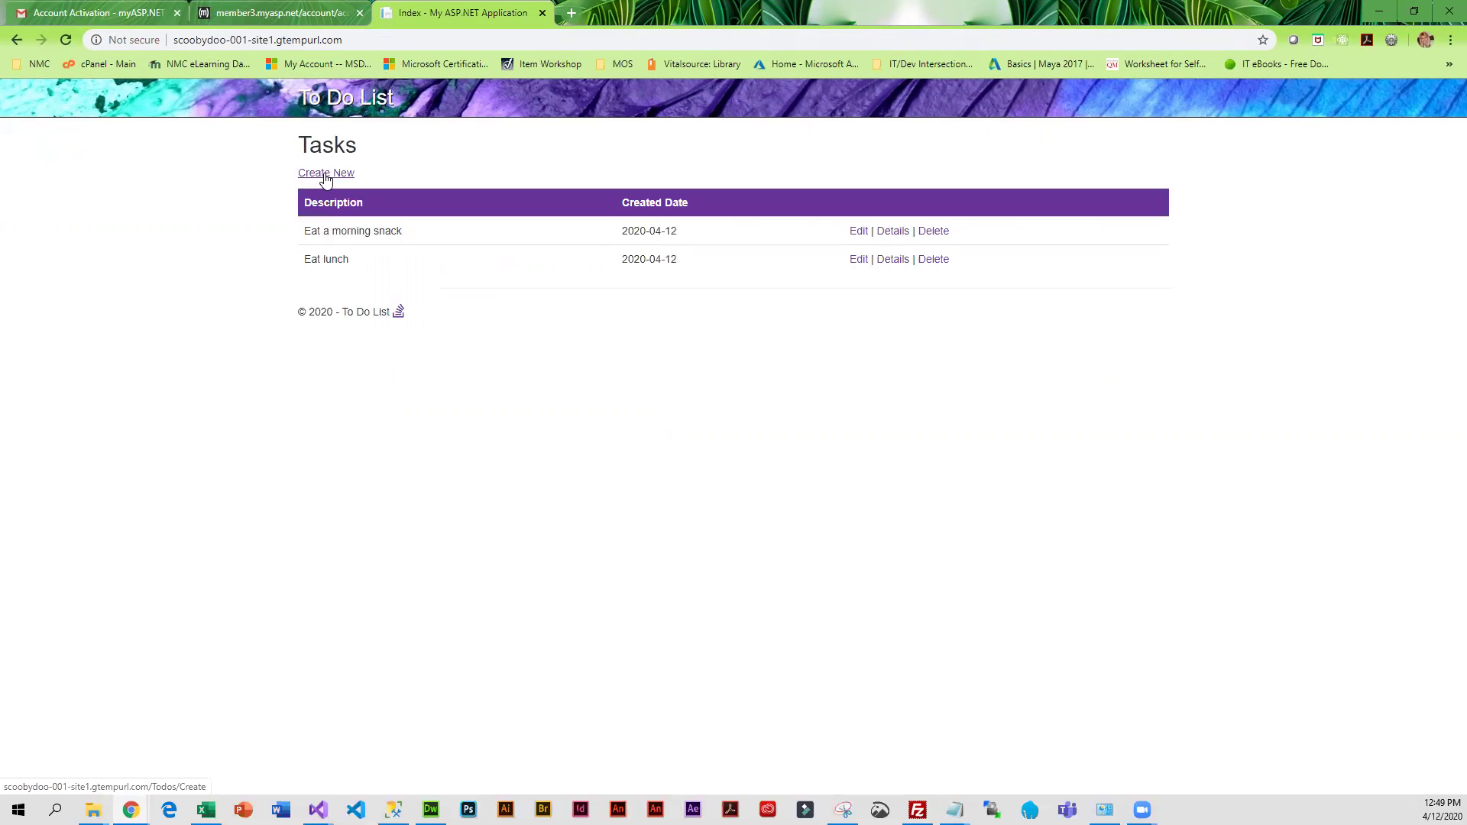
Add the task 'Investigate with Shaggy', then view the details of 'Eat a morning snack'
left_click(321, 173)
left_click(531, 206)
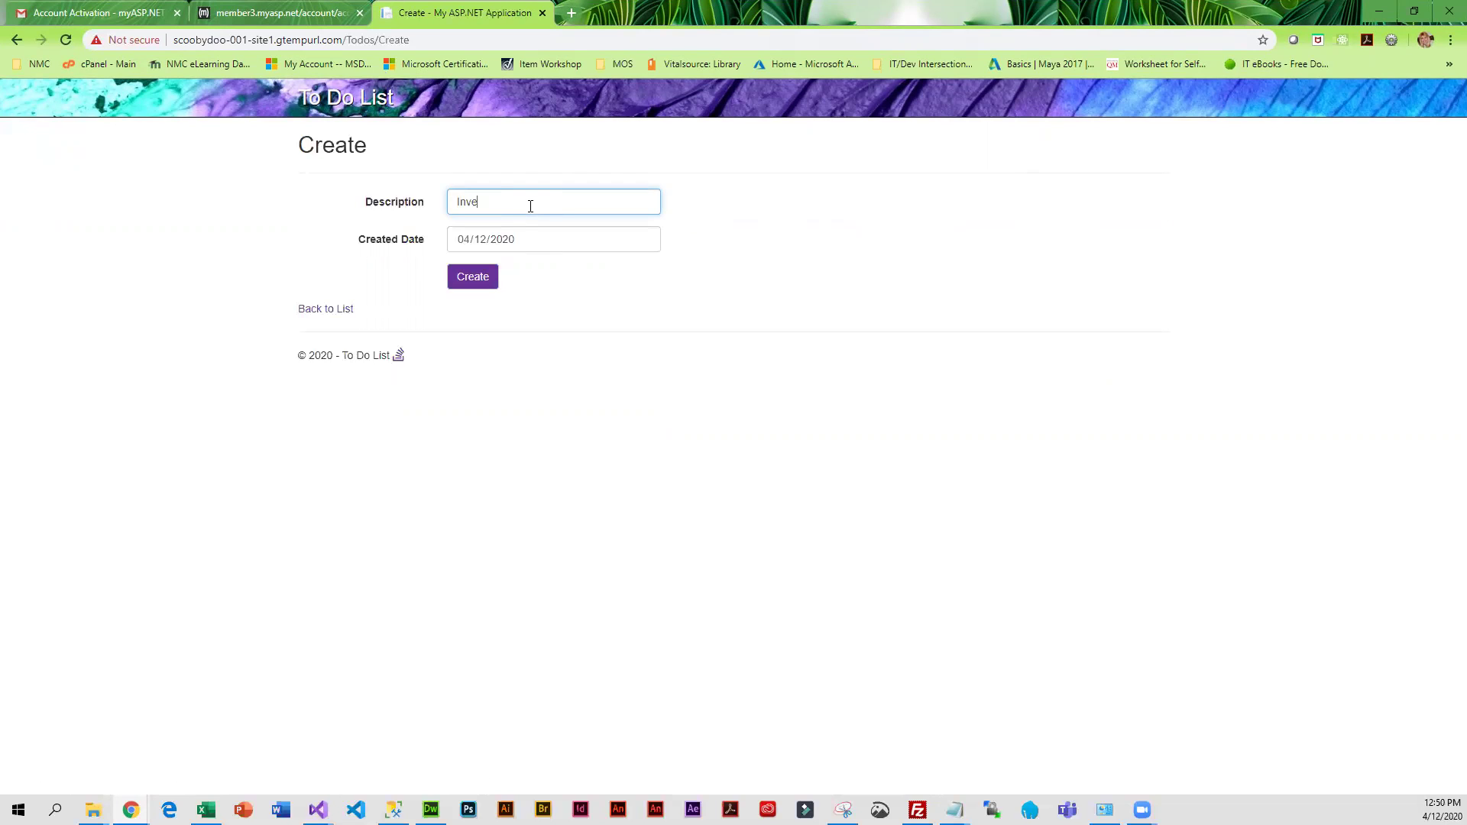
type("Investigate with Shaggy")
left_click(470, 277)
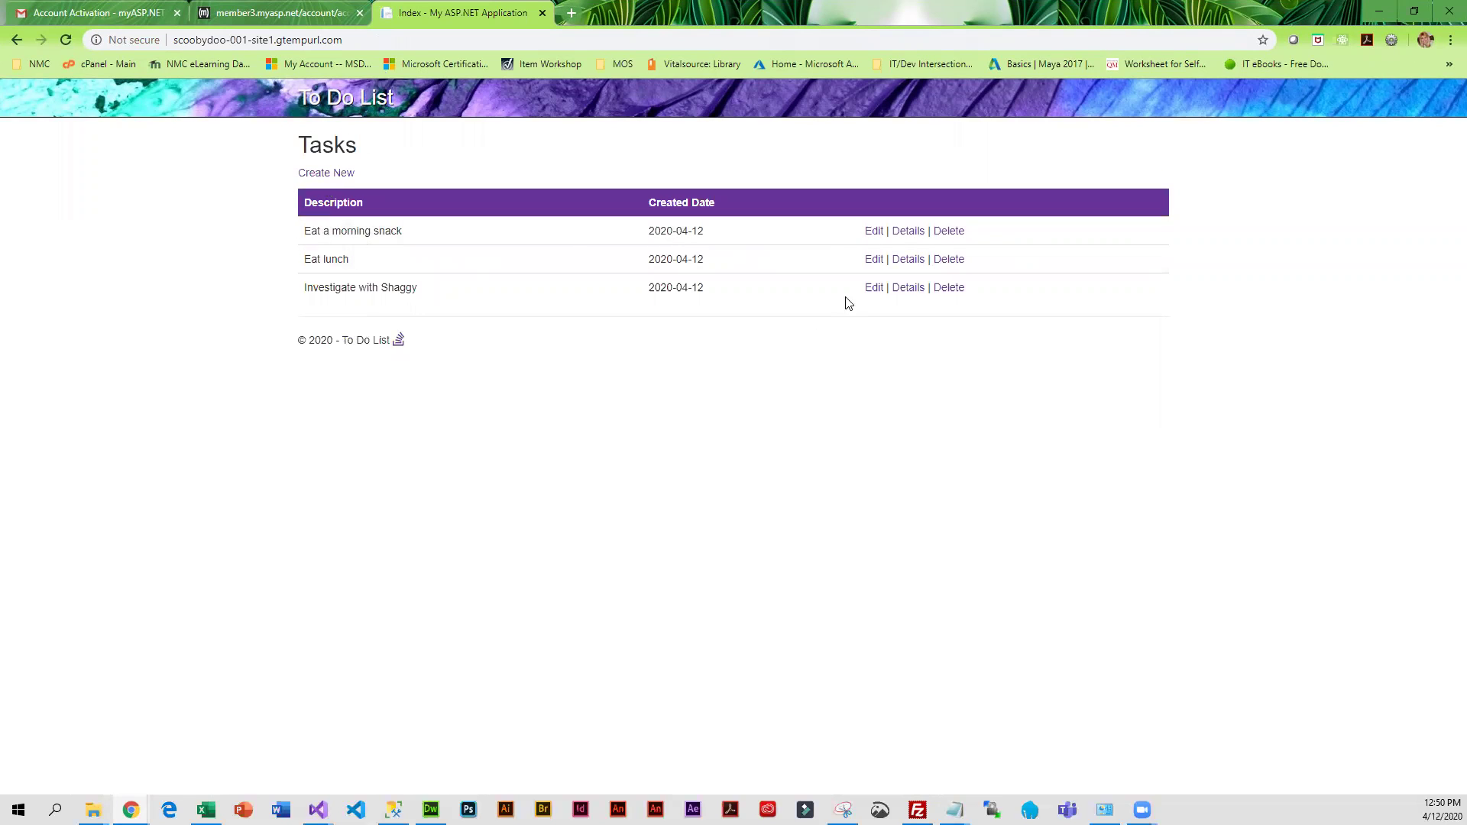
left_click(908, 231)
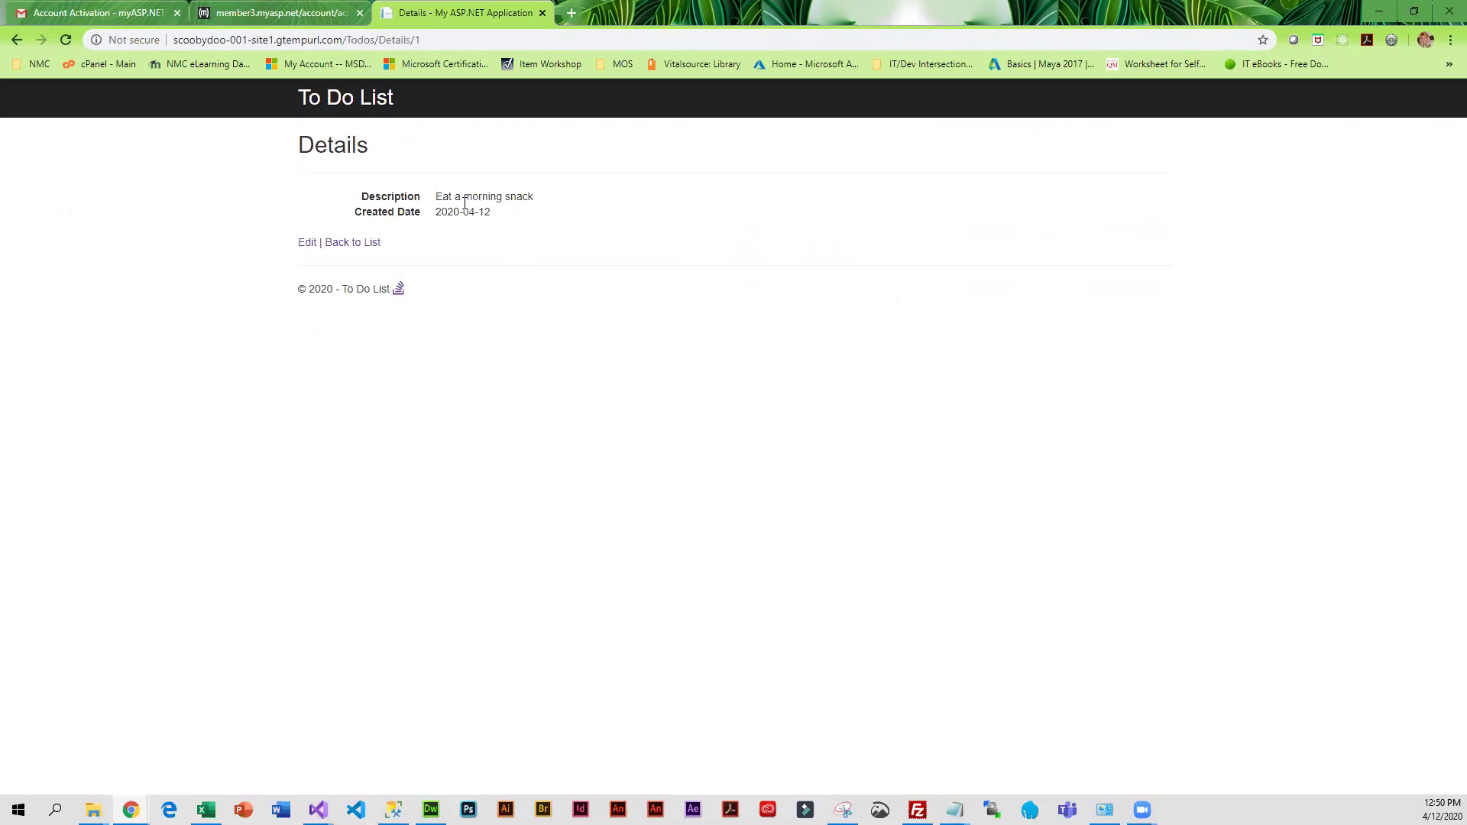
Rename the first task to 'Eat a morning Scooby snack' and save
left_click(308, 242)
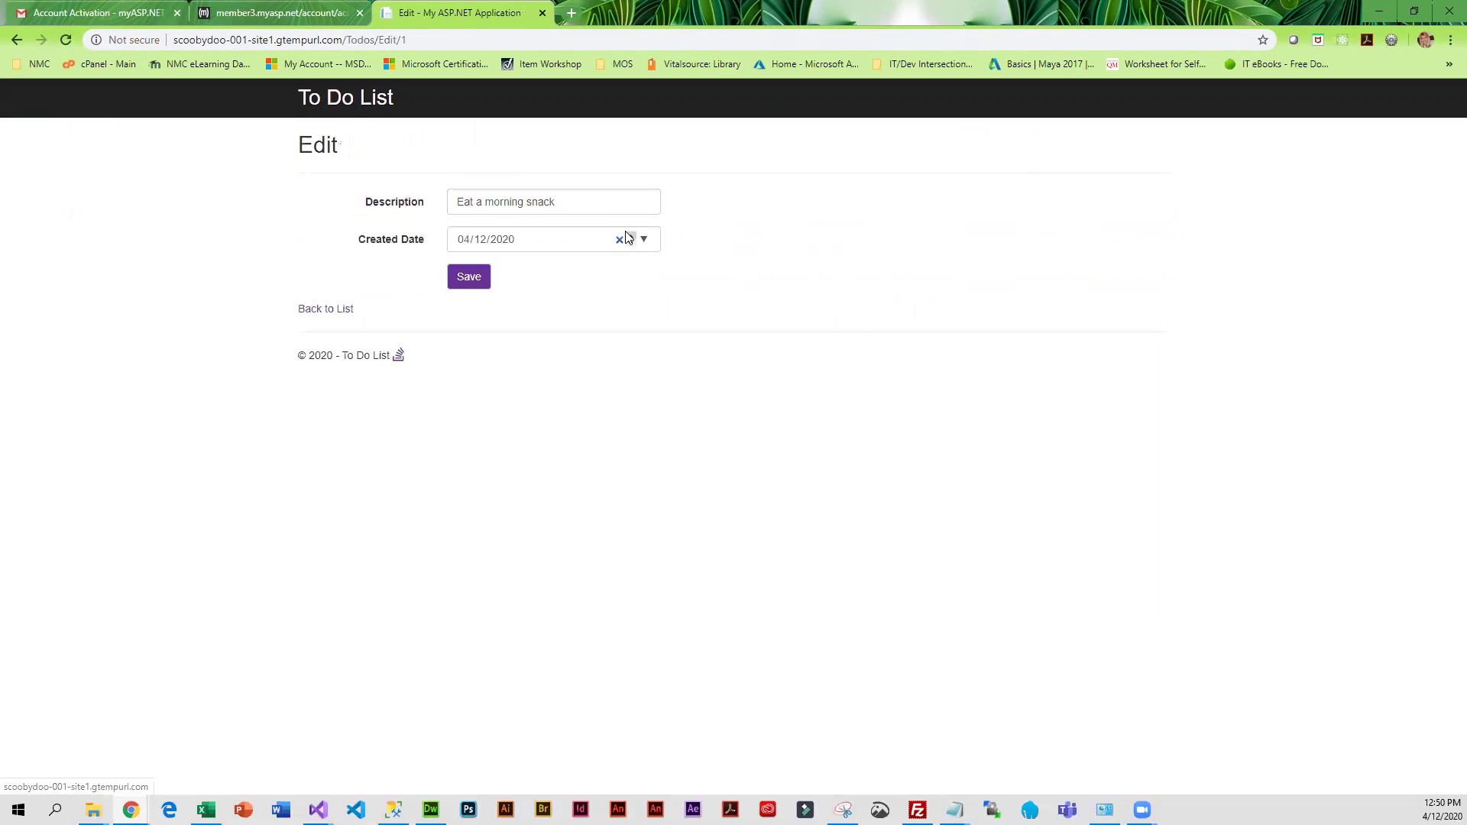
left_click(529, 203)
type("Scooby")
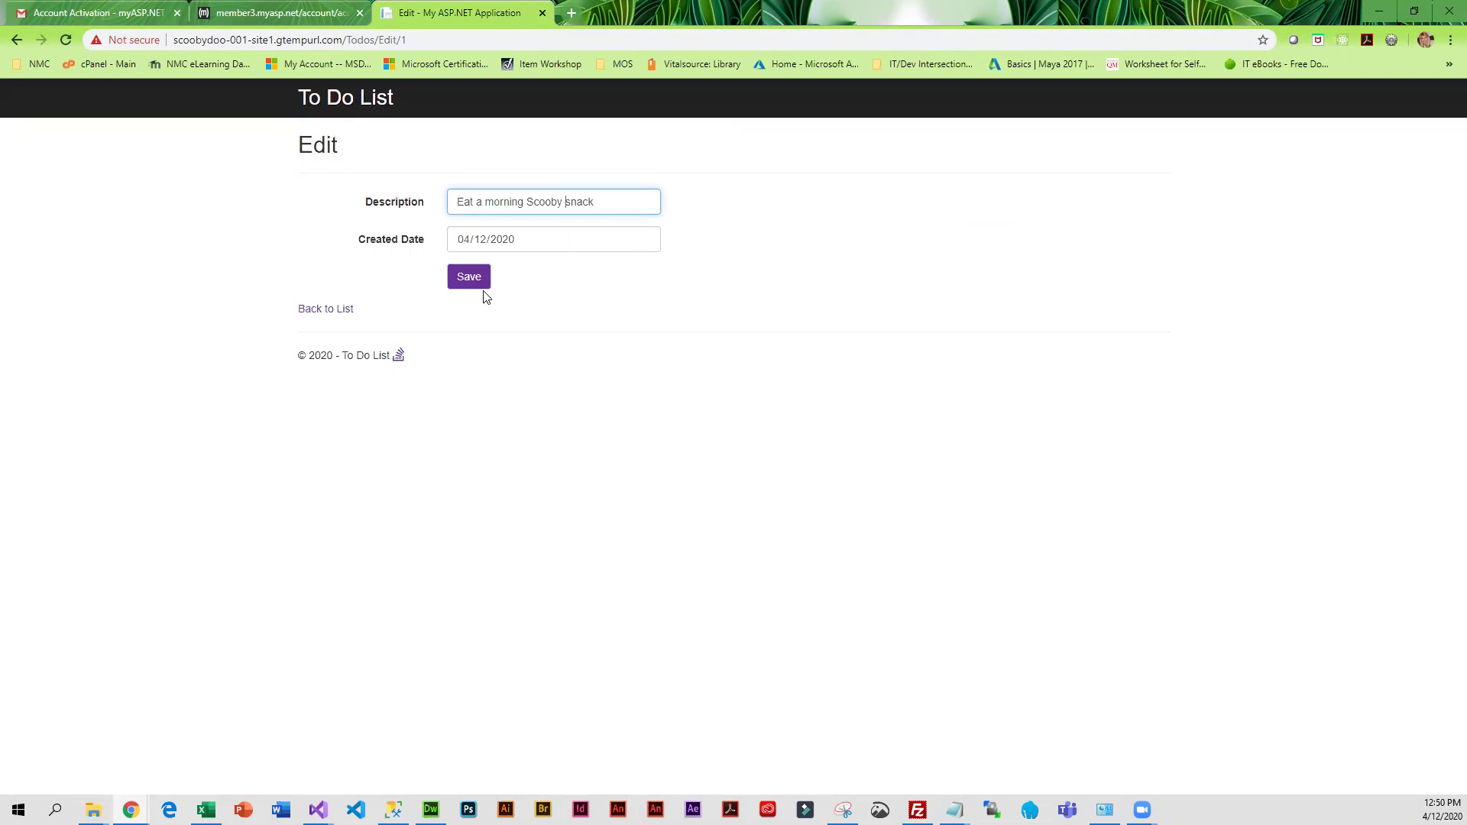
left_click(468, 279)
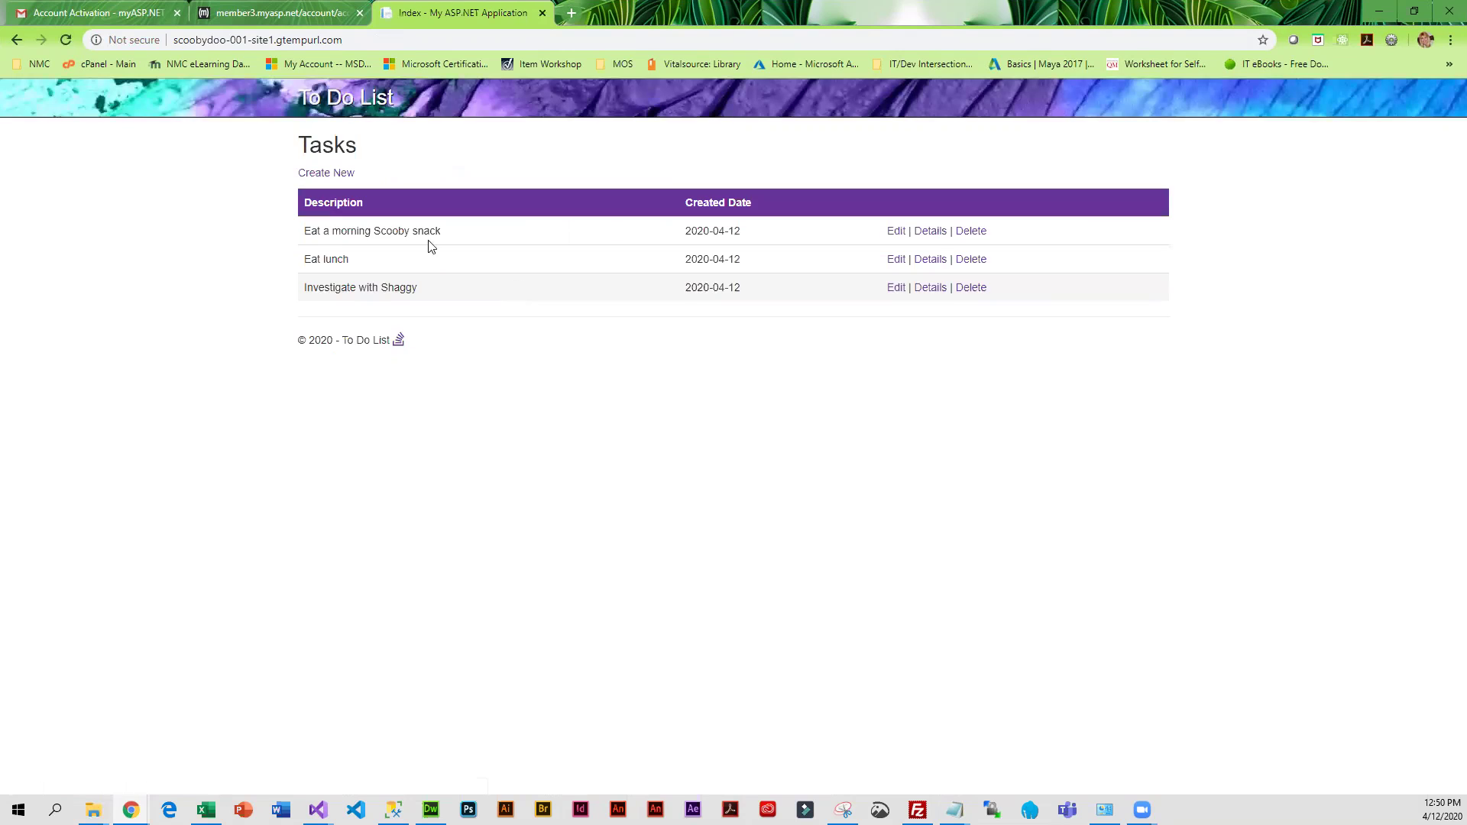
Delete the 'Eat a morning Scooby snack' task, then select the site's web address
left_click(969, 231)
left_click(321, 283)
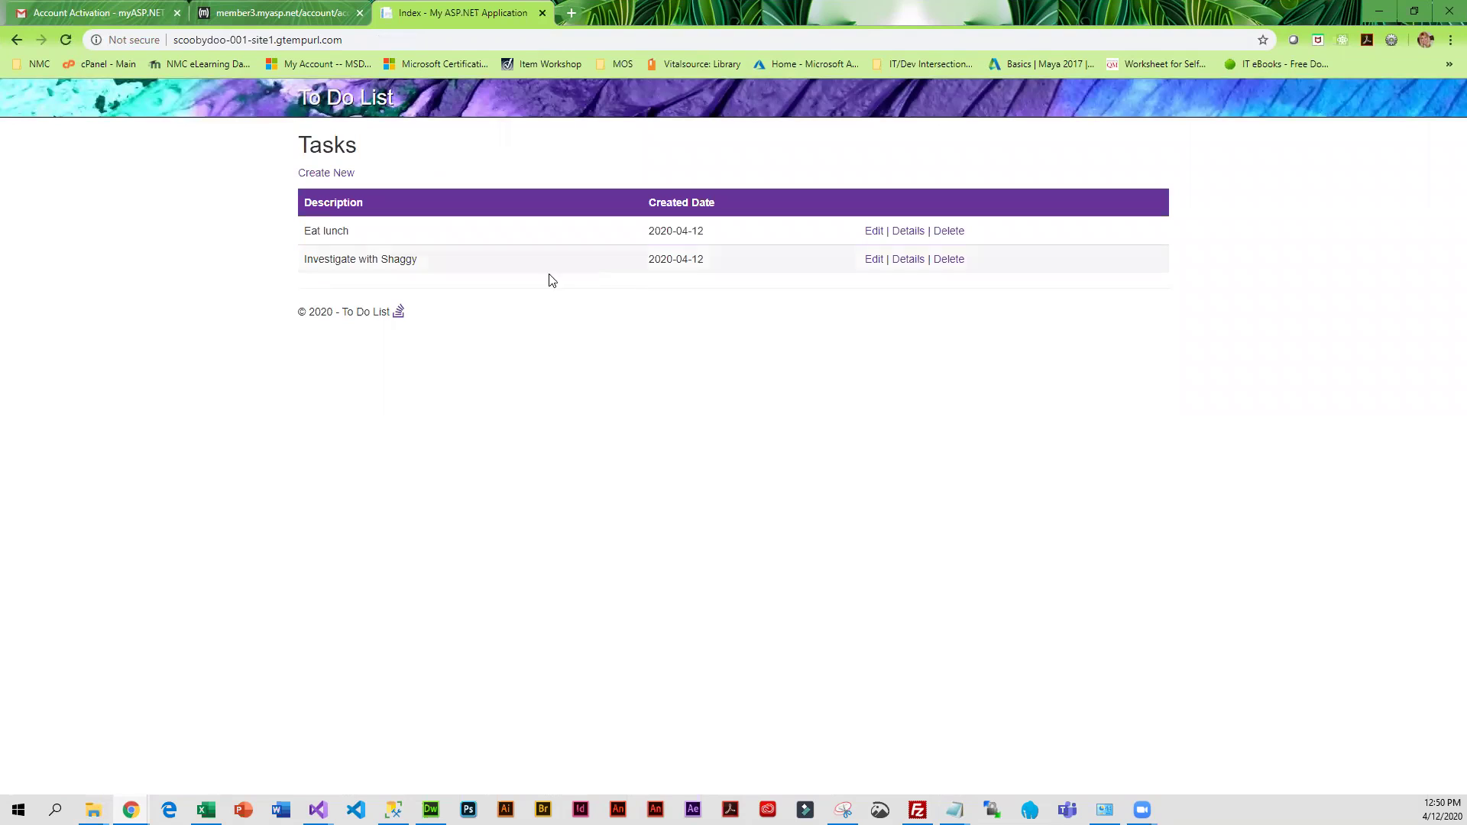
left_click(361, 37)
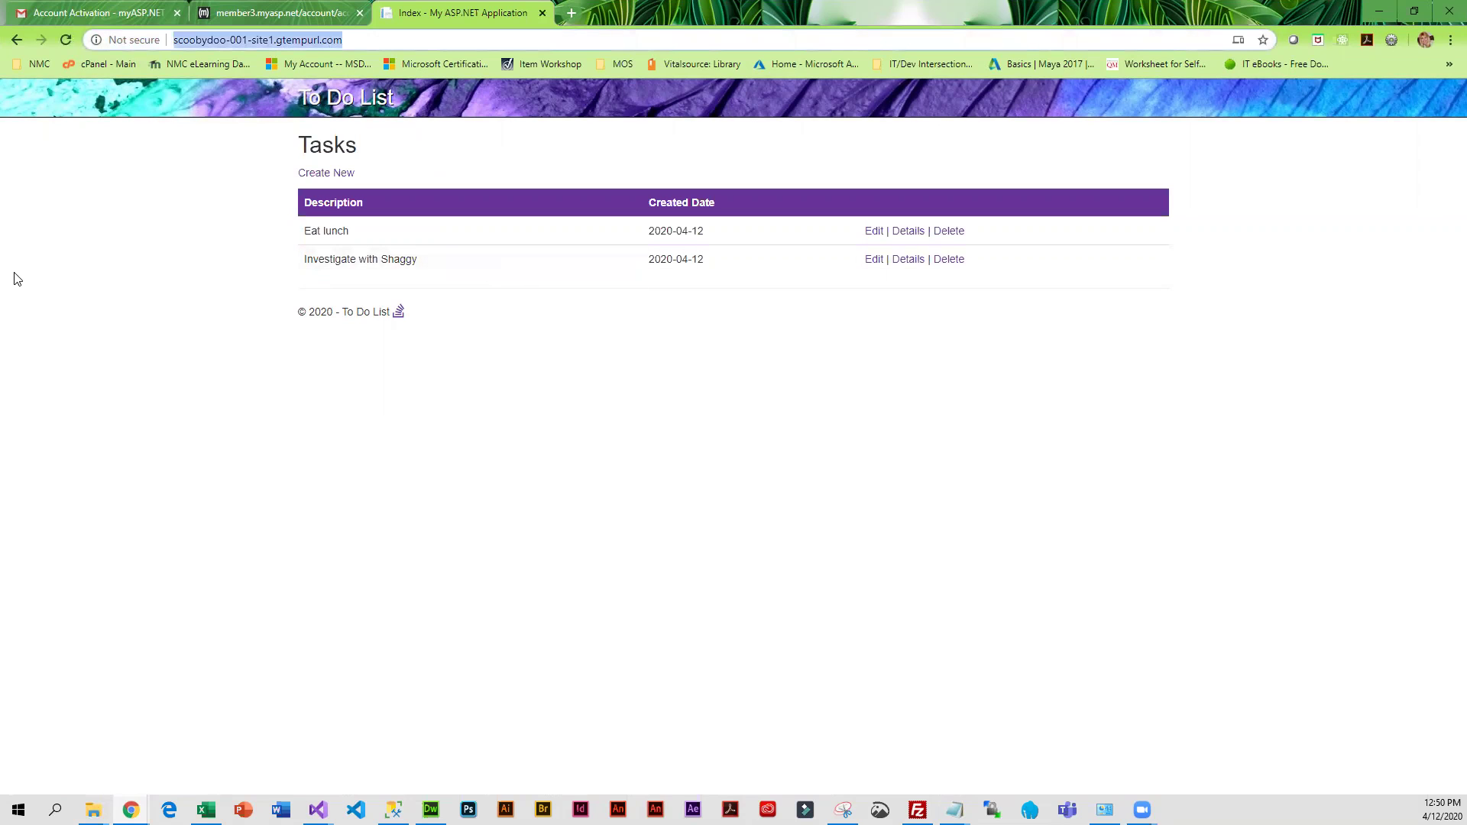